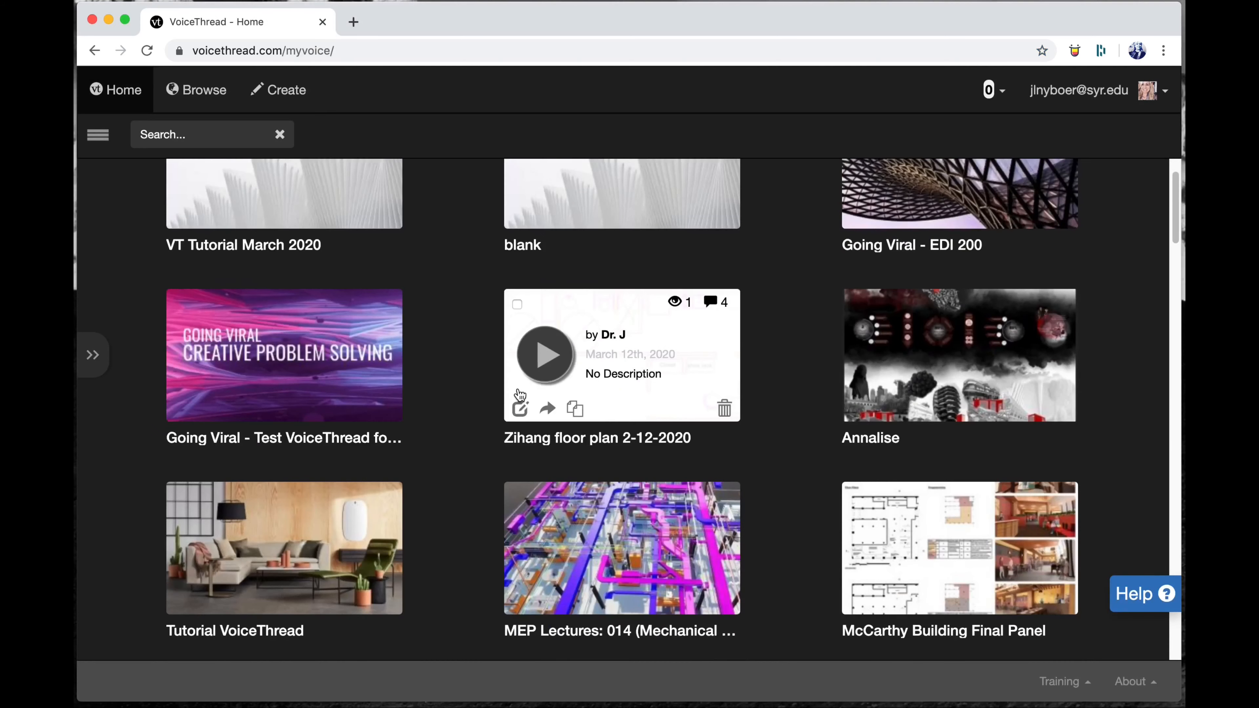
- Look through the full list of VoiceThreads on the home page
scroll(519, 395, down, 10)
scroll(519, 395, down, 10)
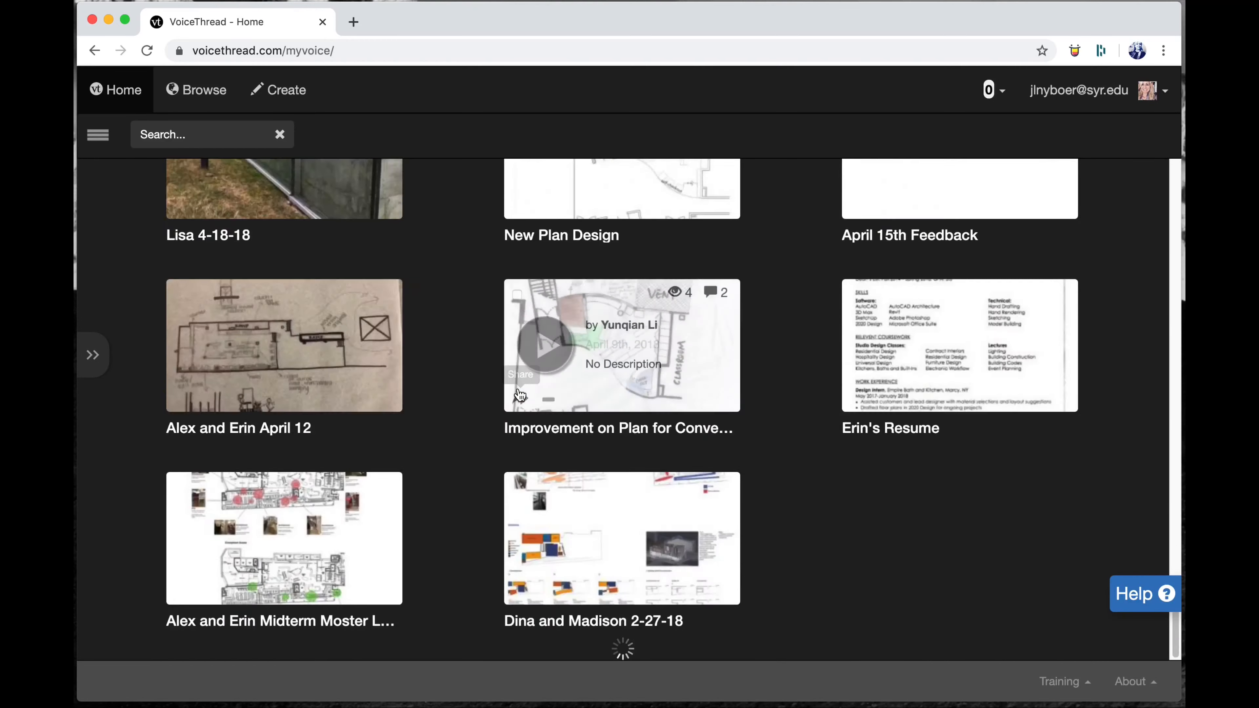
scroll(519, 395, up, 20)
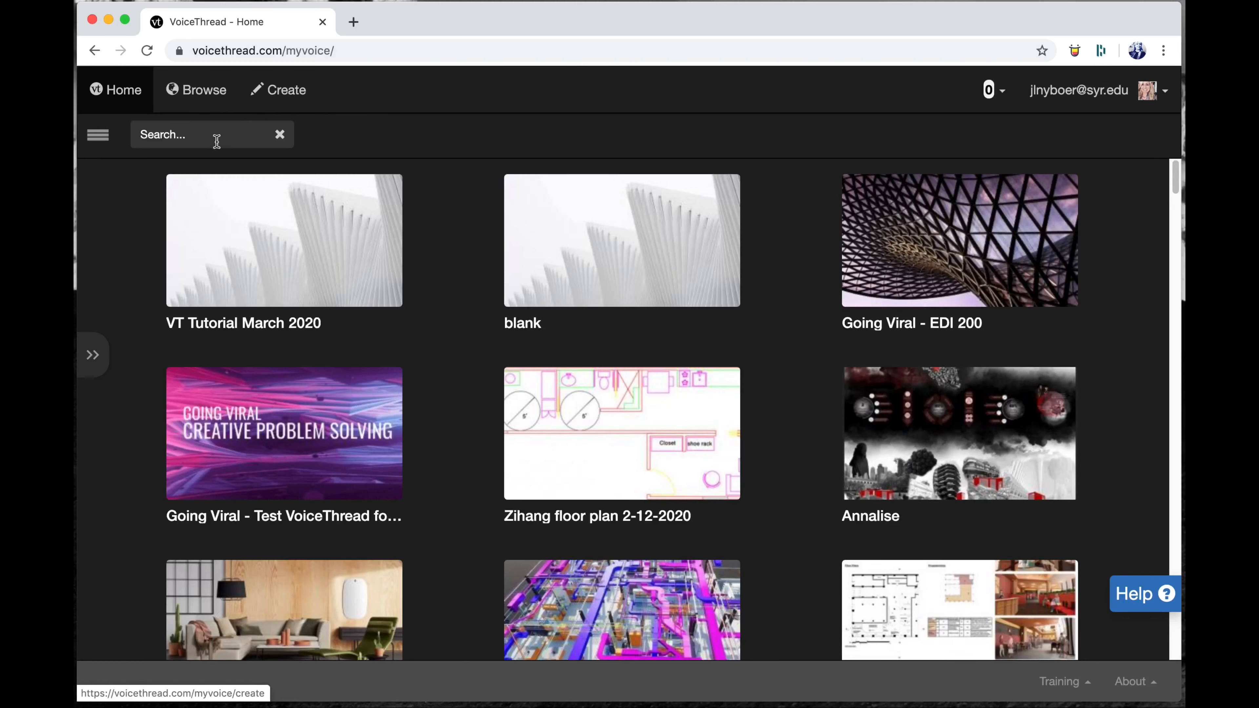
click(123, 94)
- Browse the public VoiceThread categories, view the Tutorials for VoiceThread collection, and return to all categories
click(205, 94)
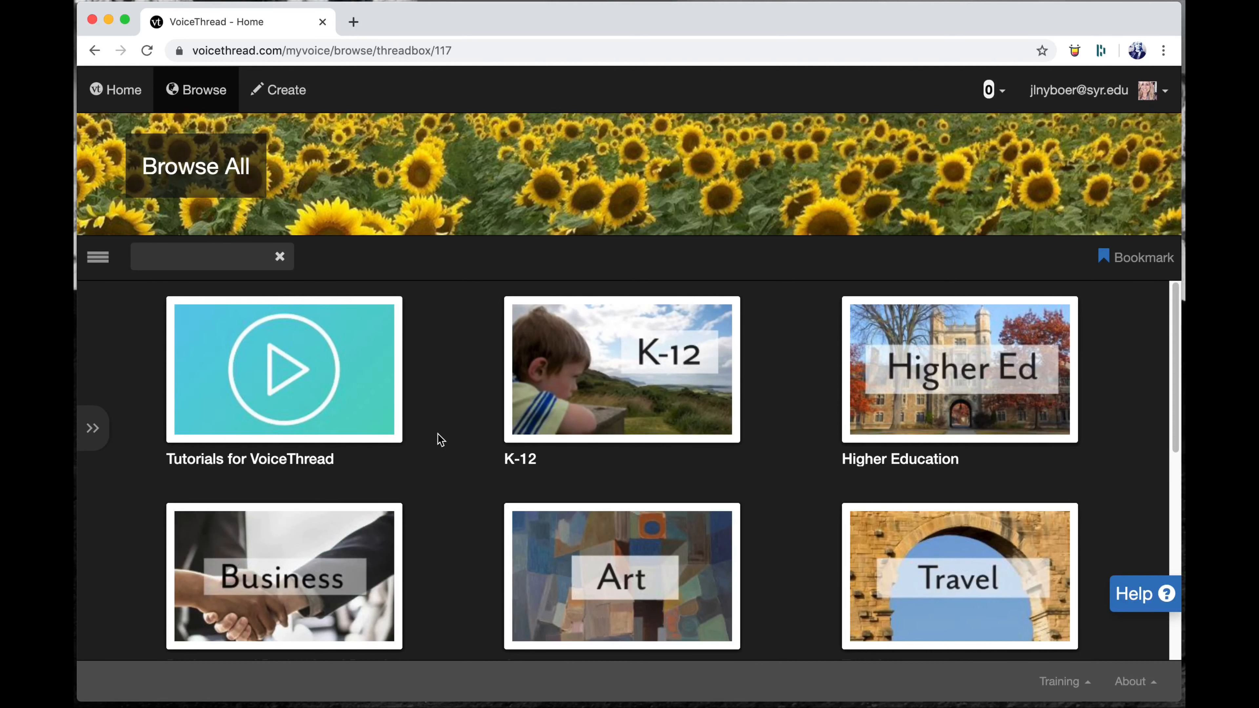
click(290, 362)
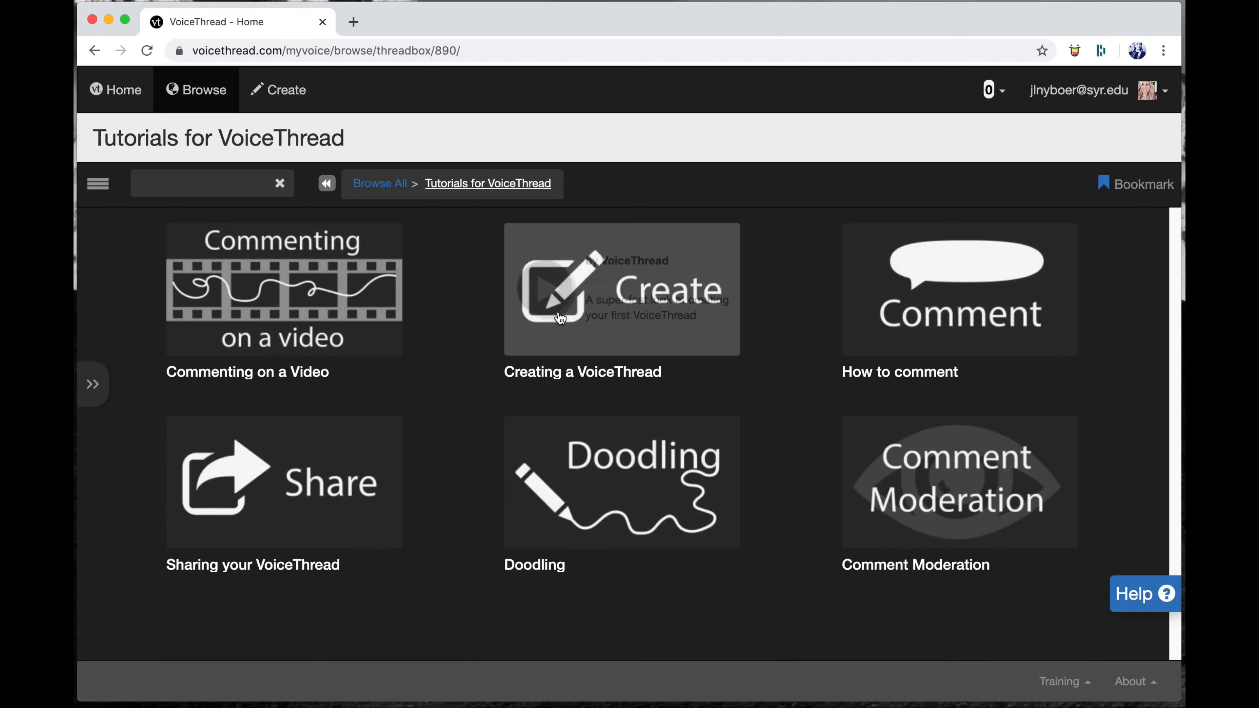
click(197, 93)
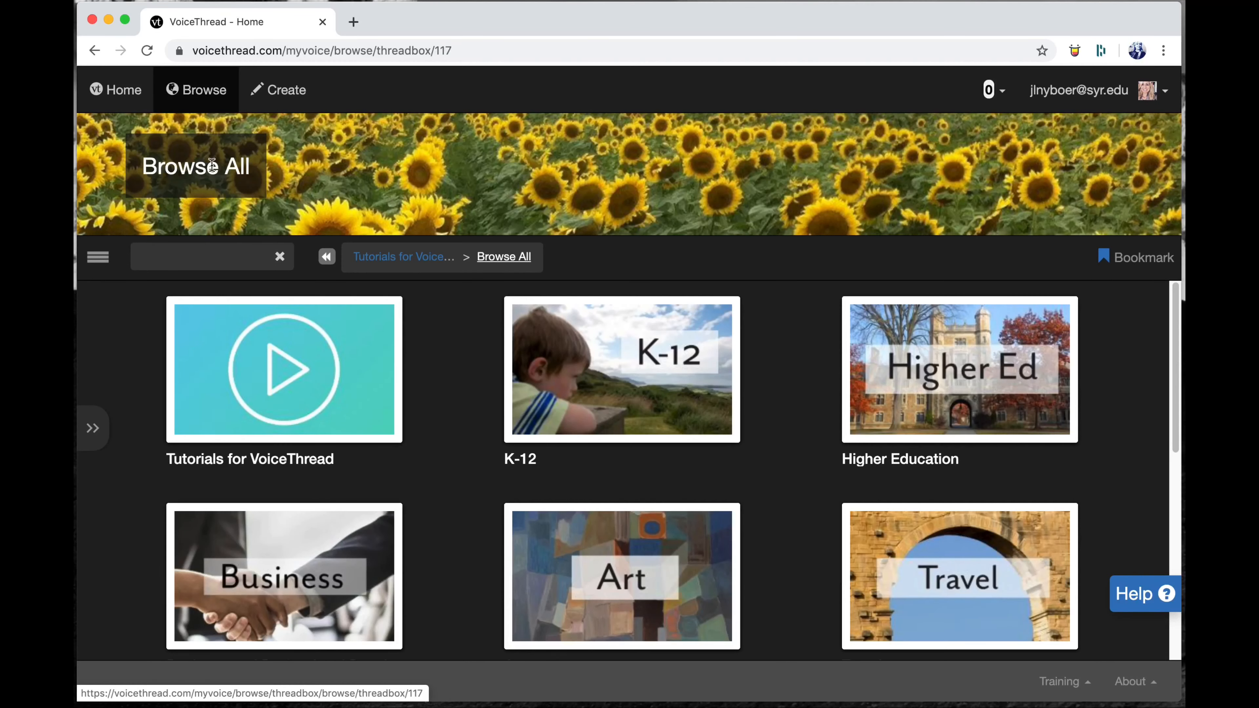
- Return to the home page and filter its VoiceThreads to show only Tutorials
click(128, 101)
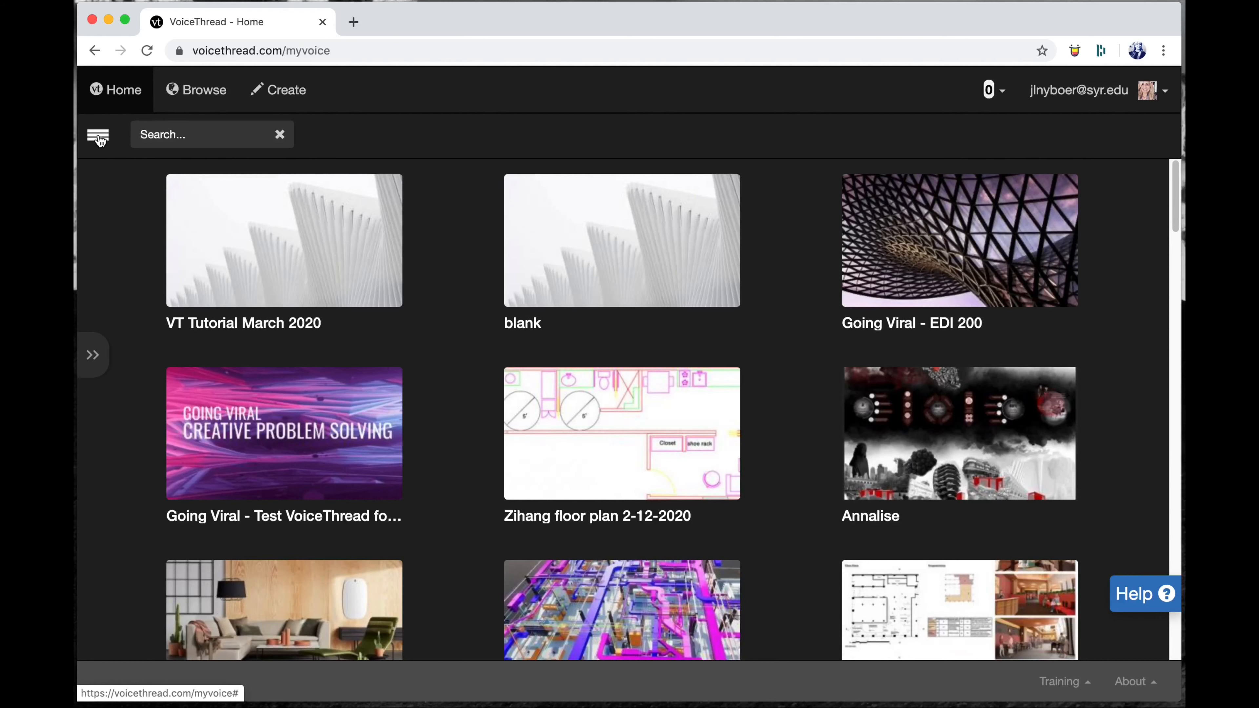
click(98, 136)
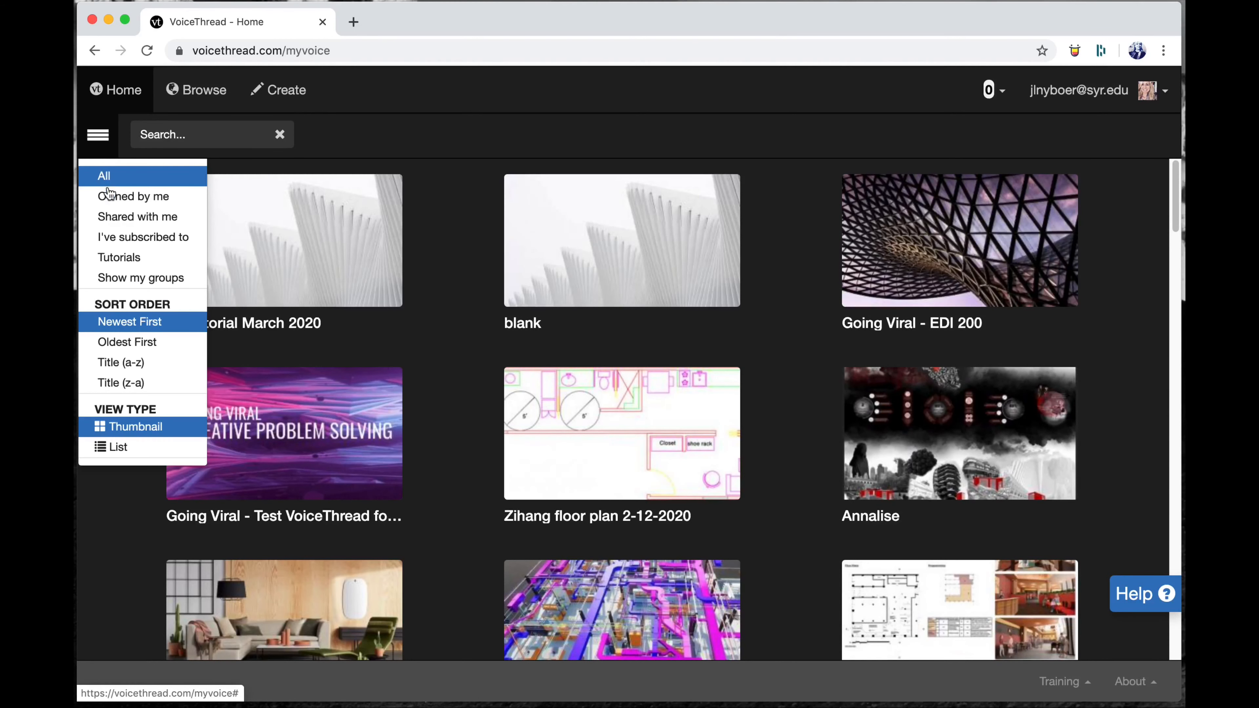
click(132, 259)
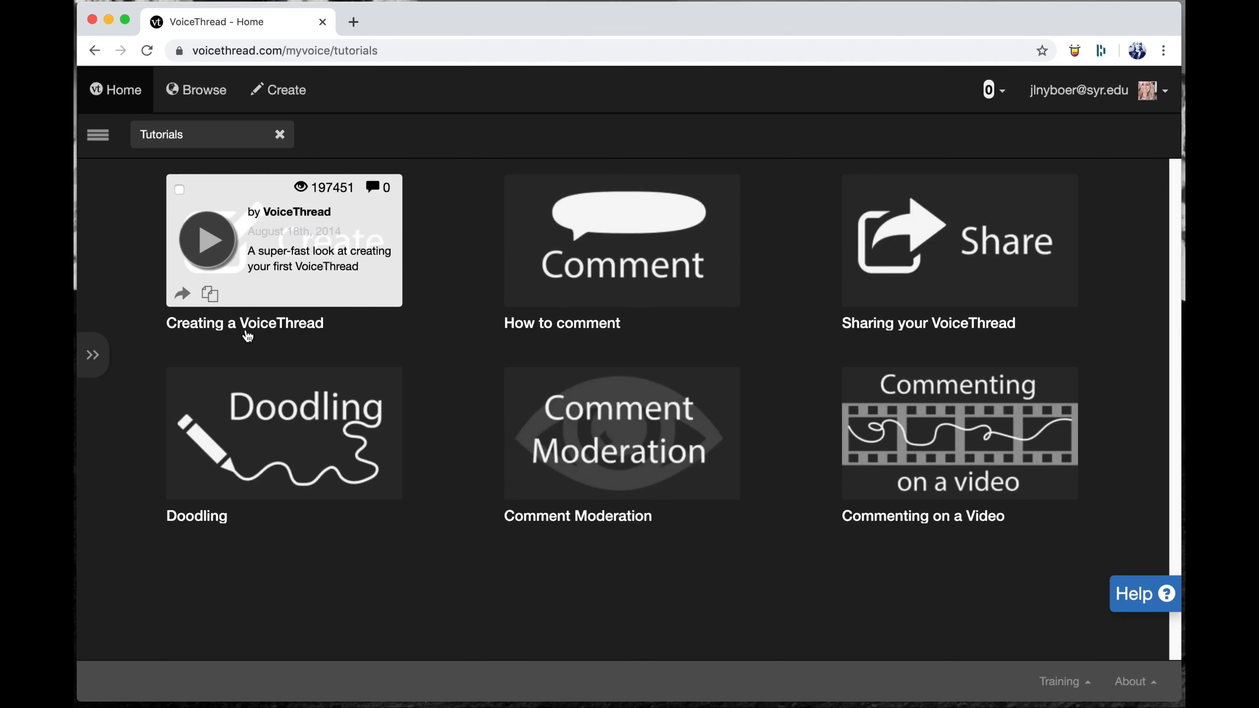
- Start a new VoiceThread and bring up the available sources for adding media
click(281, 97)
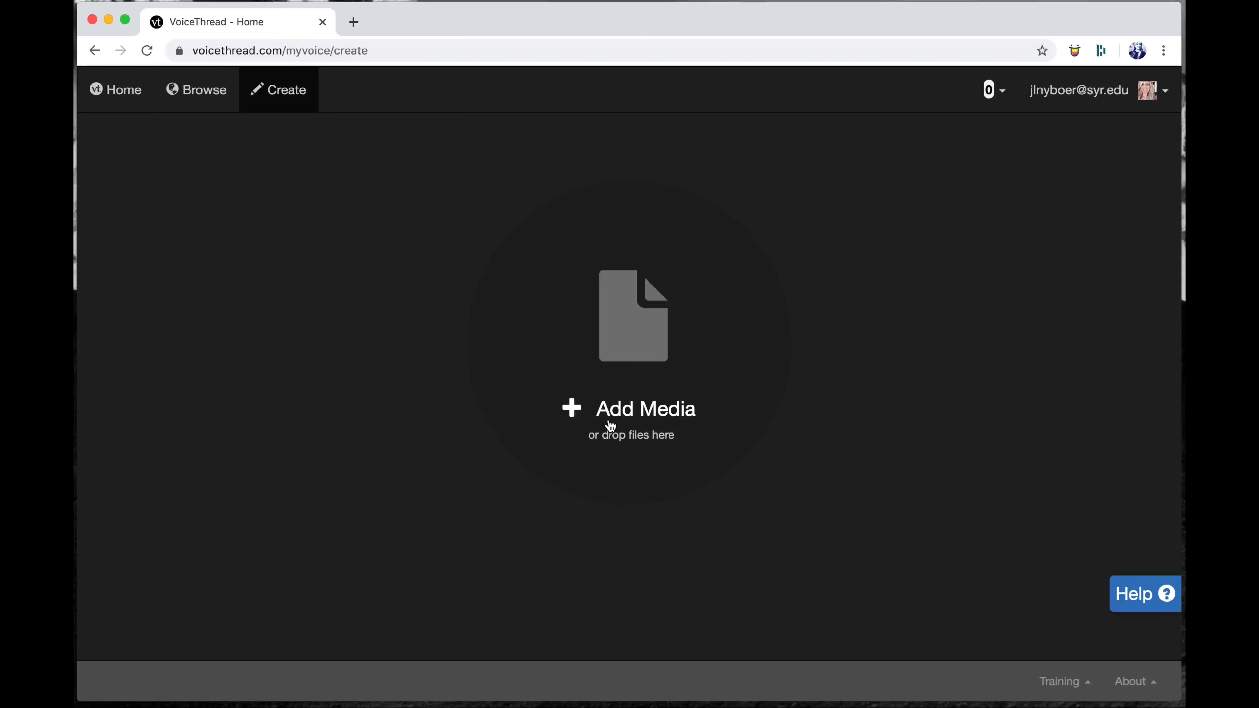
click(604, 411)
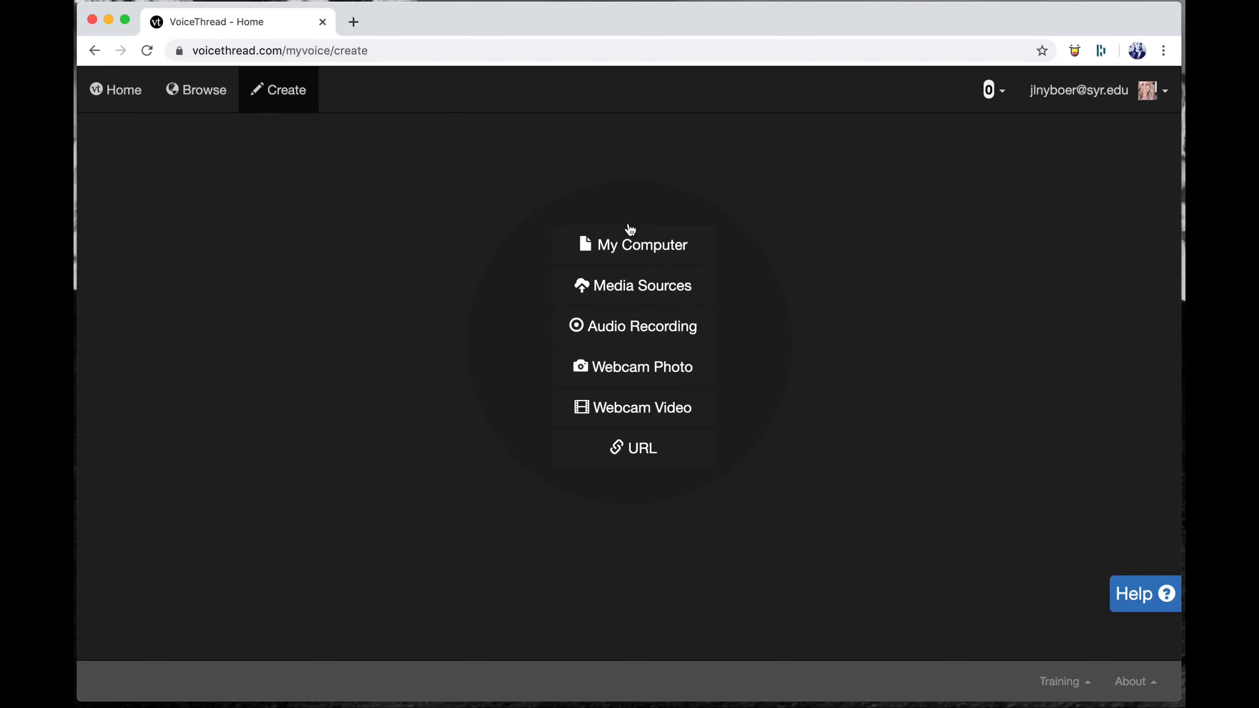
click(628, 245)
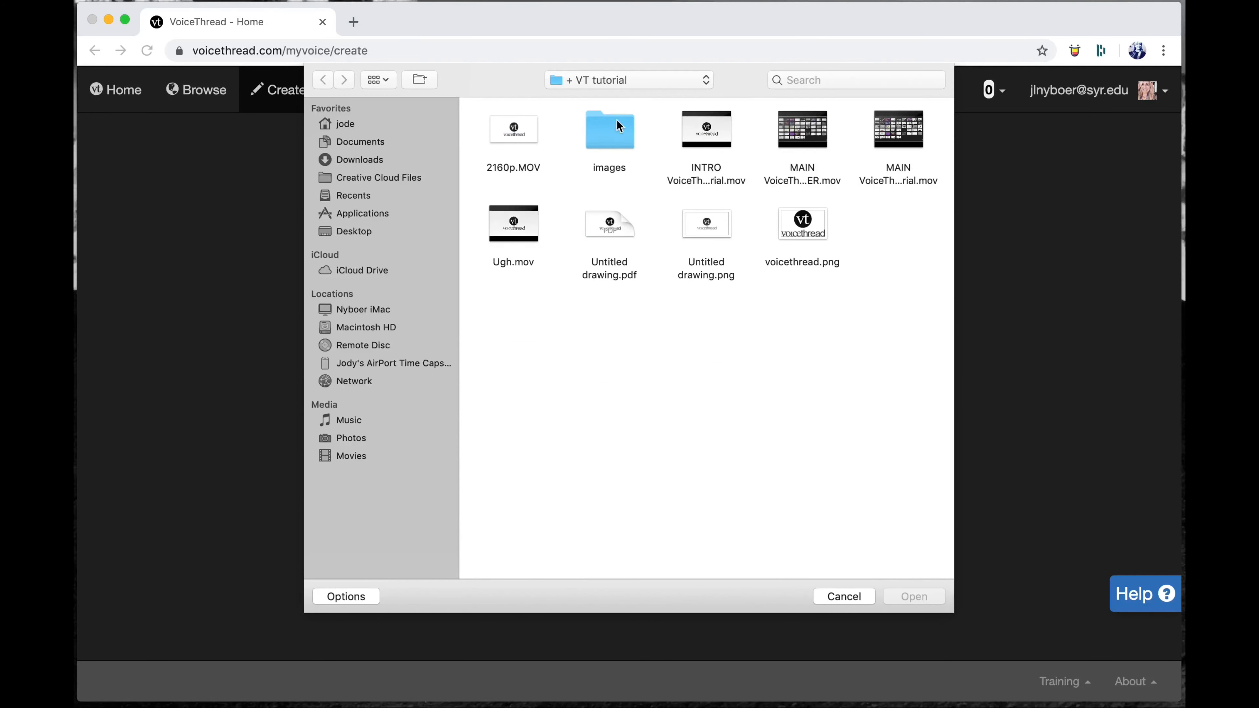
click(642, 82)
click(596, 100)
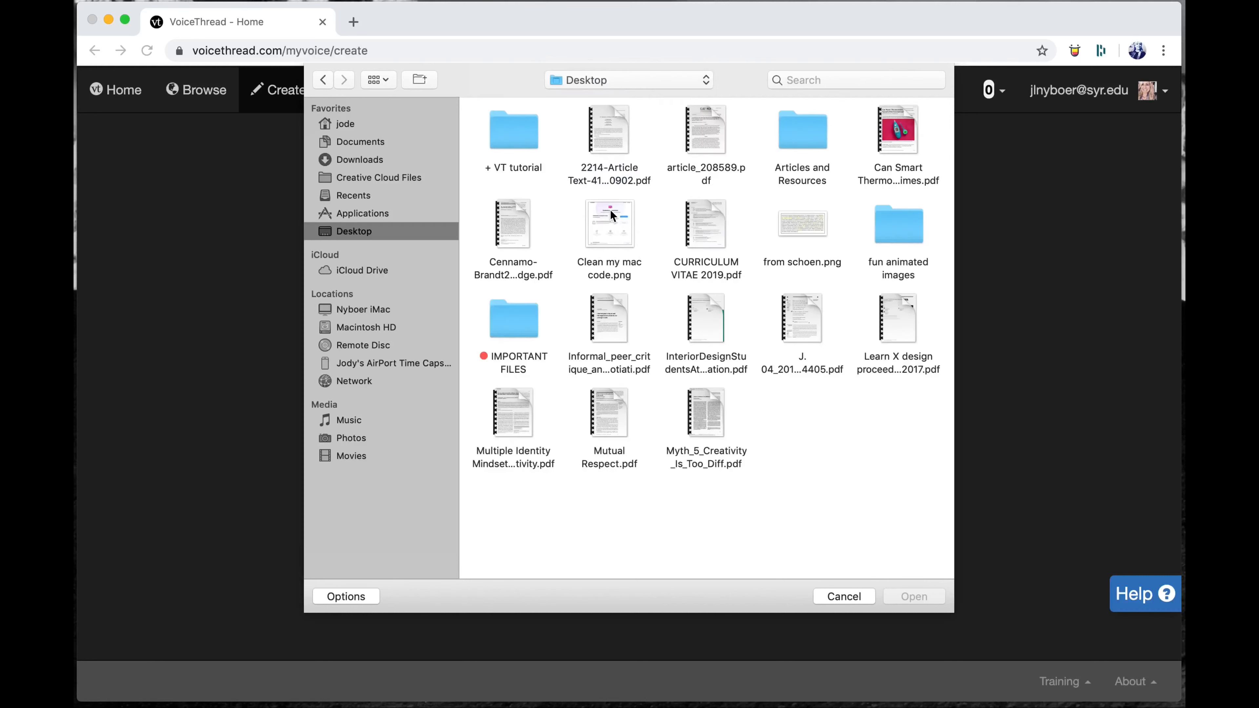
click(847, 597)
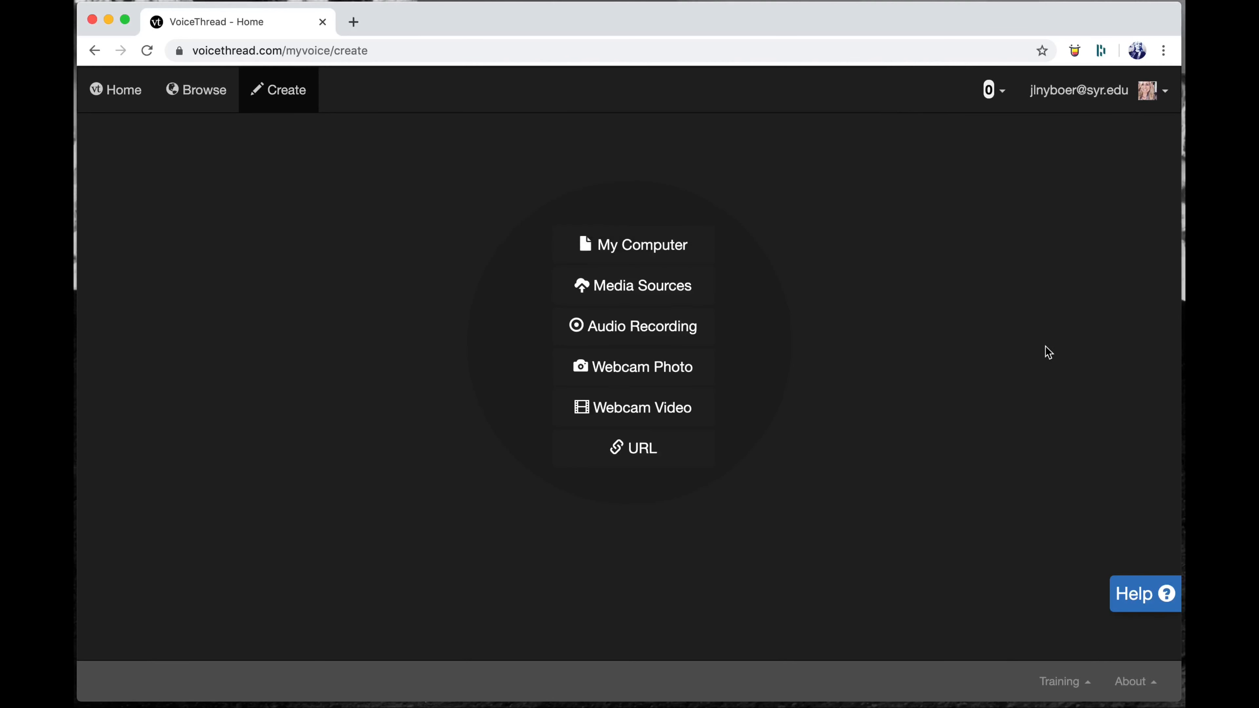
- Upload +.jpeg from the images folder in Finder as the new VoiceThread's first slide
drag(1256, 94, 1096, 205)
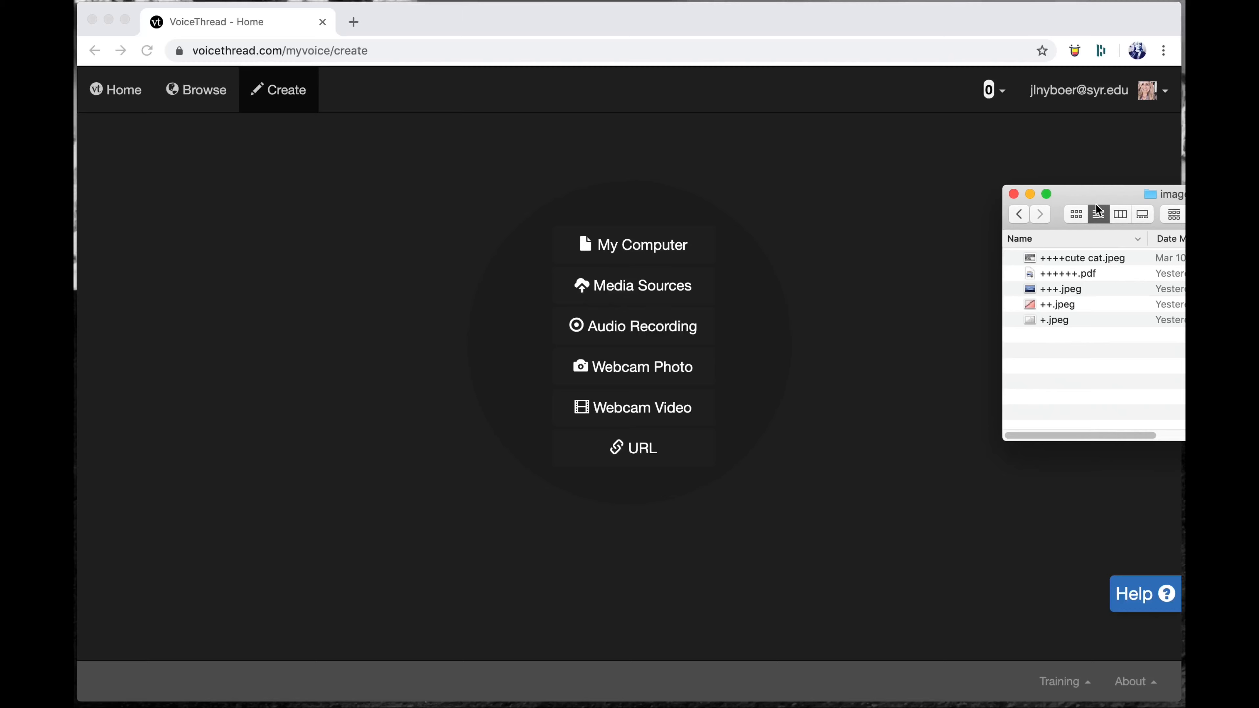
click(1054, 322)
drag(1052, 321, 732, 325)
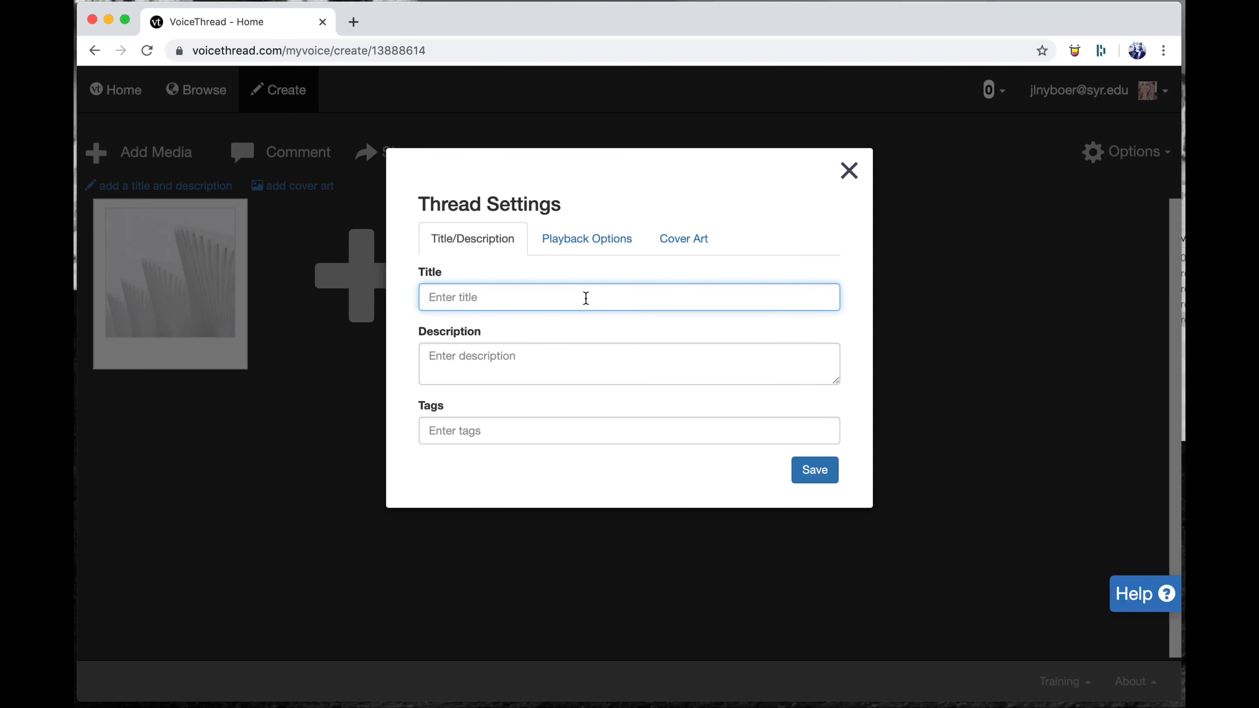
- Title the VoiceThread "VT Tutorial Spring 2020" and save its playback options as the default
text(VT Tutorial Spring 2020)
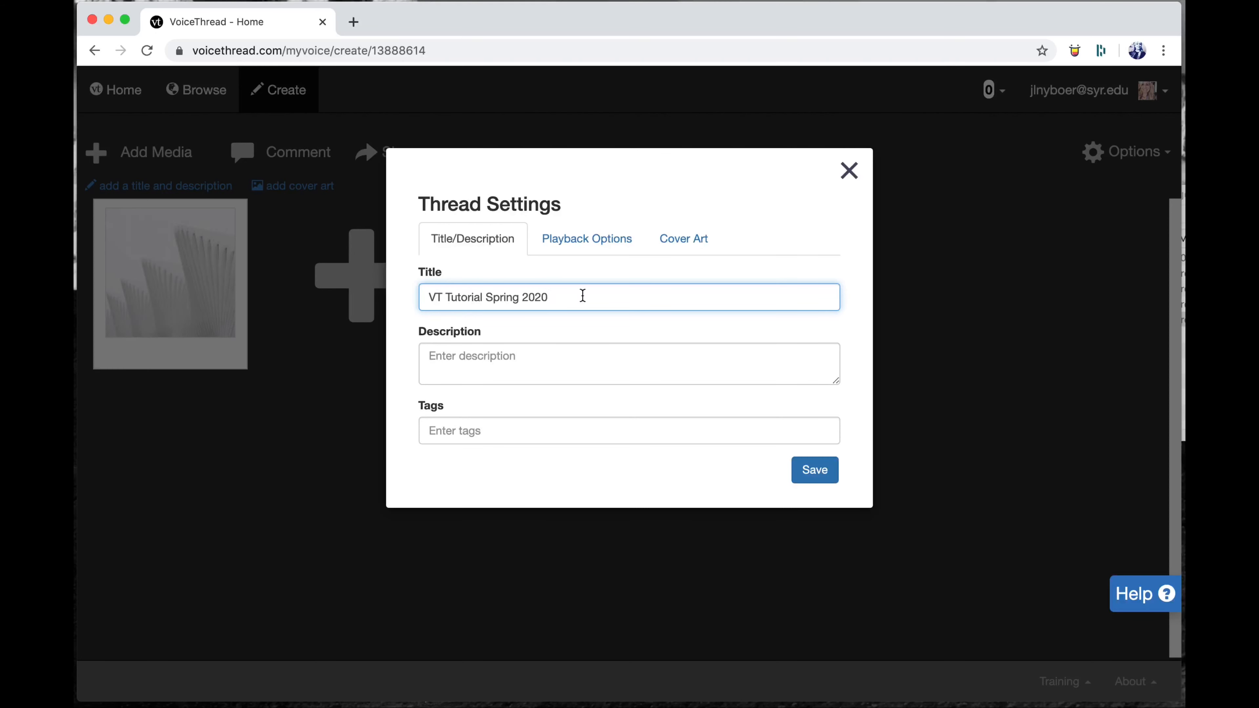
click(595, 247)
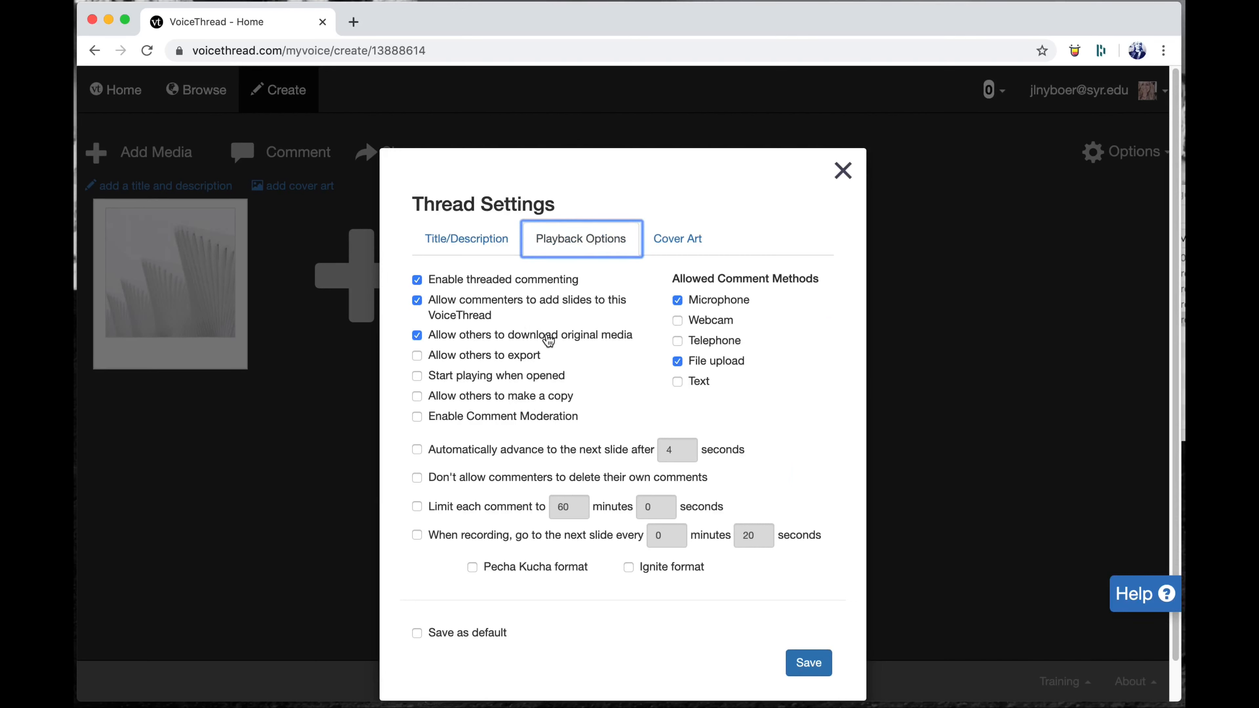
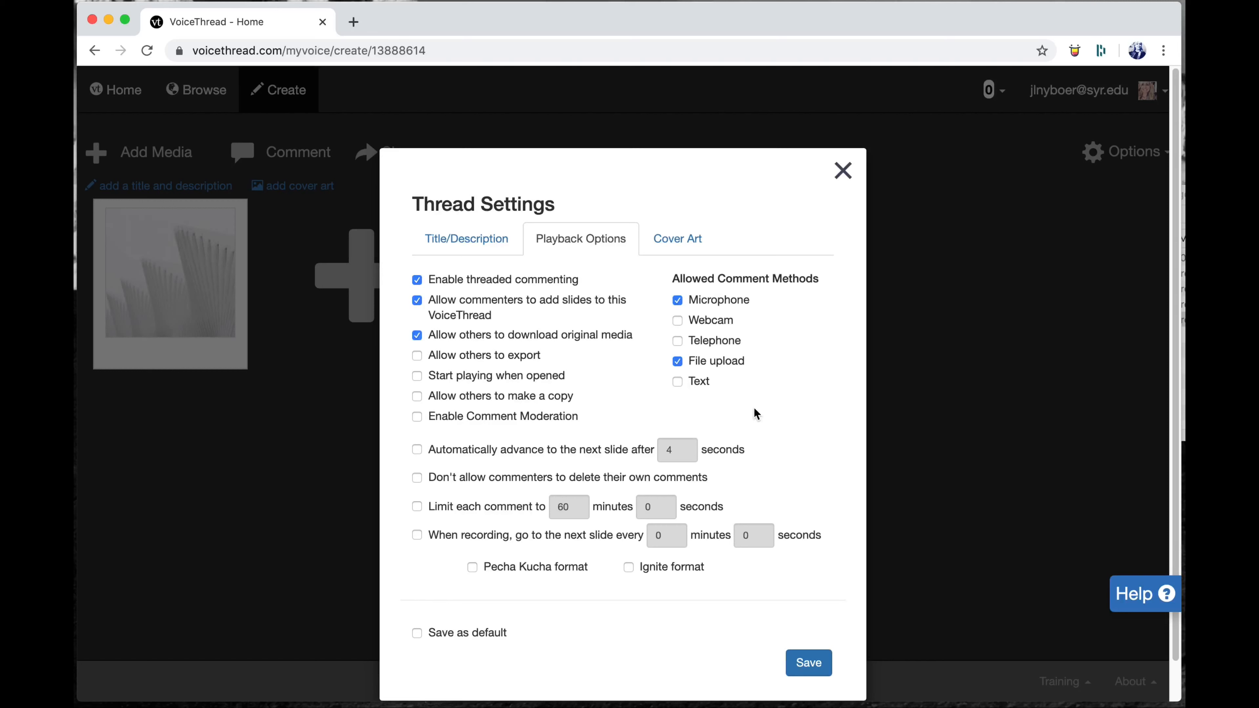
click(424, 639)
click(803, 669)
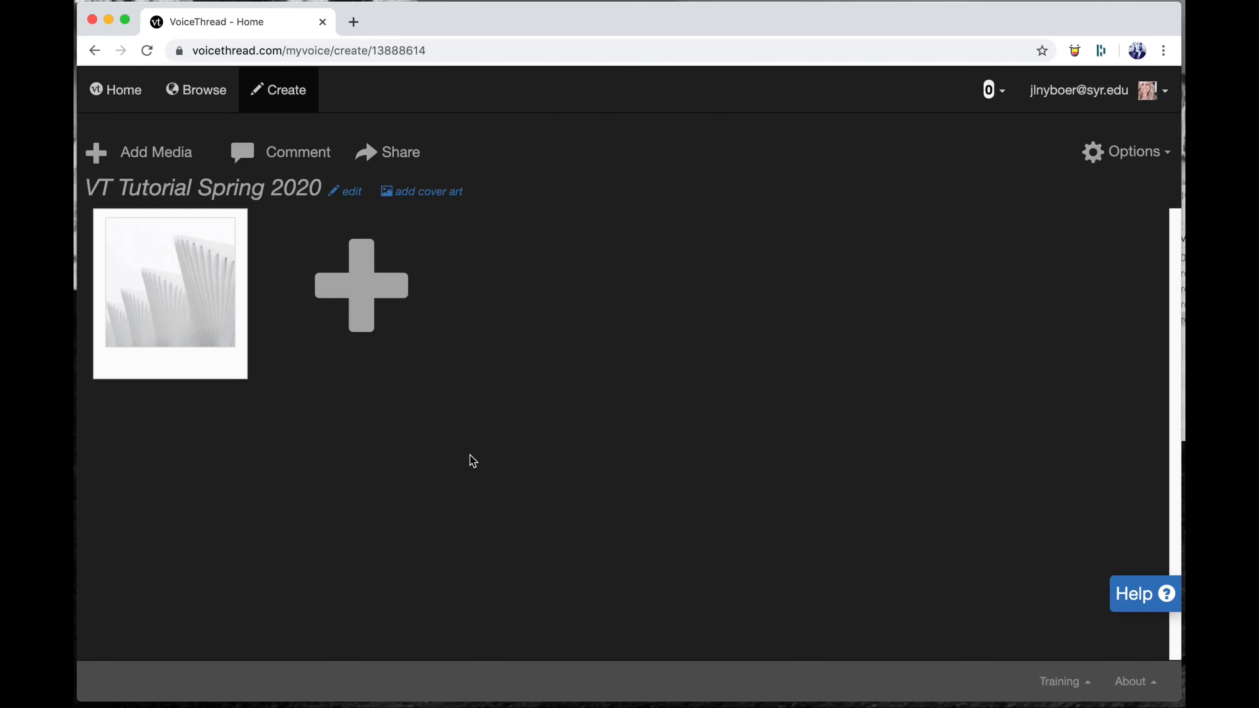
- Review the VoiceThread's playback settings and close them
click(1142, 158)
click(1095, 187)
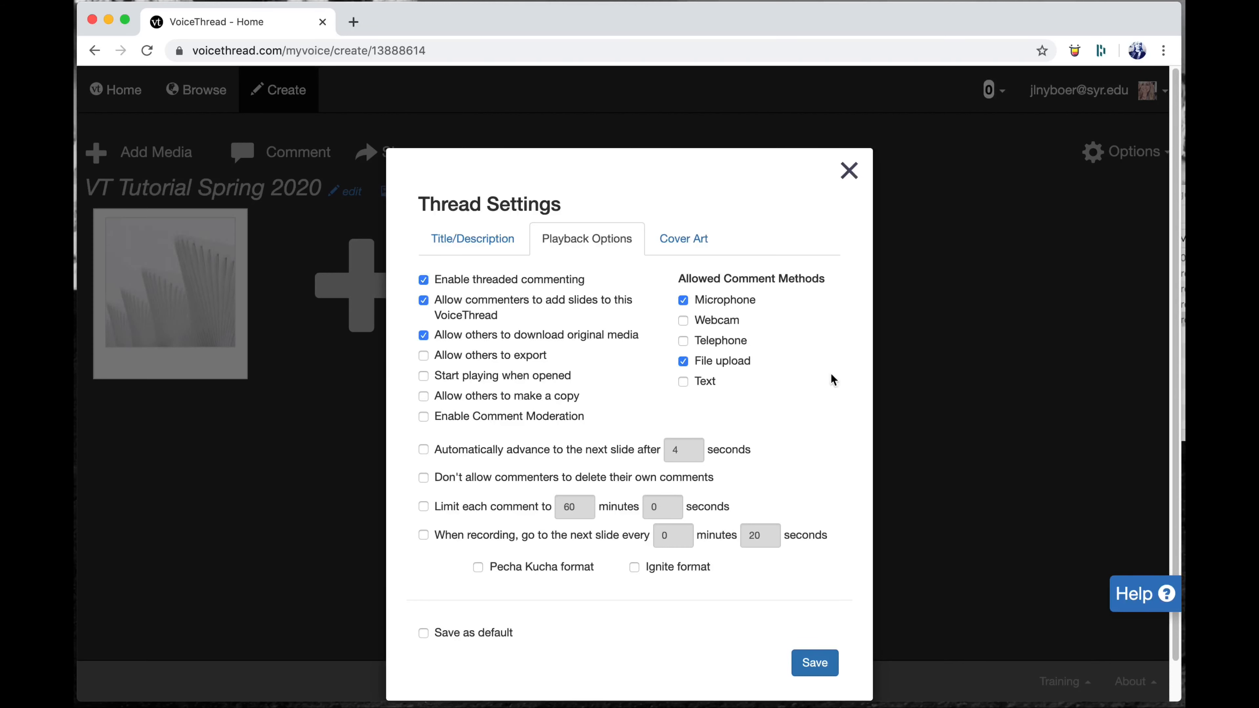
click(849, 173)
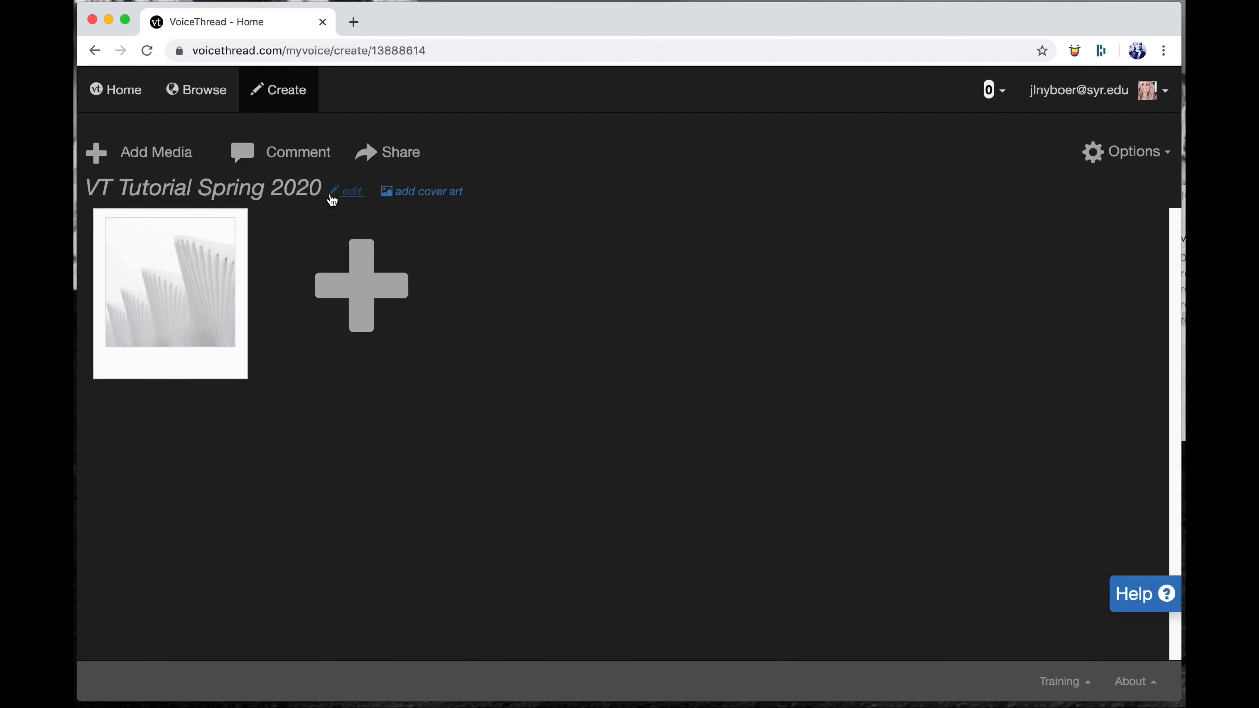
- Open the settings for editing the title, review the playback options there, and save
click(355, 196)
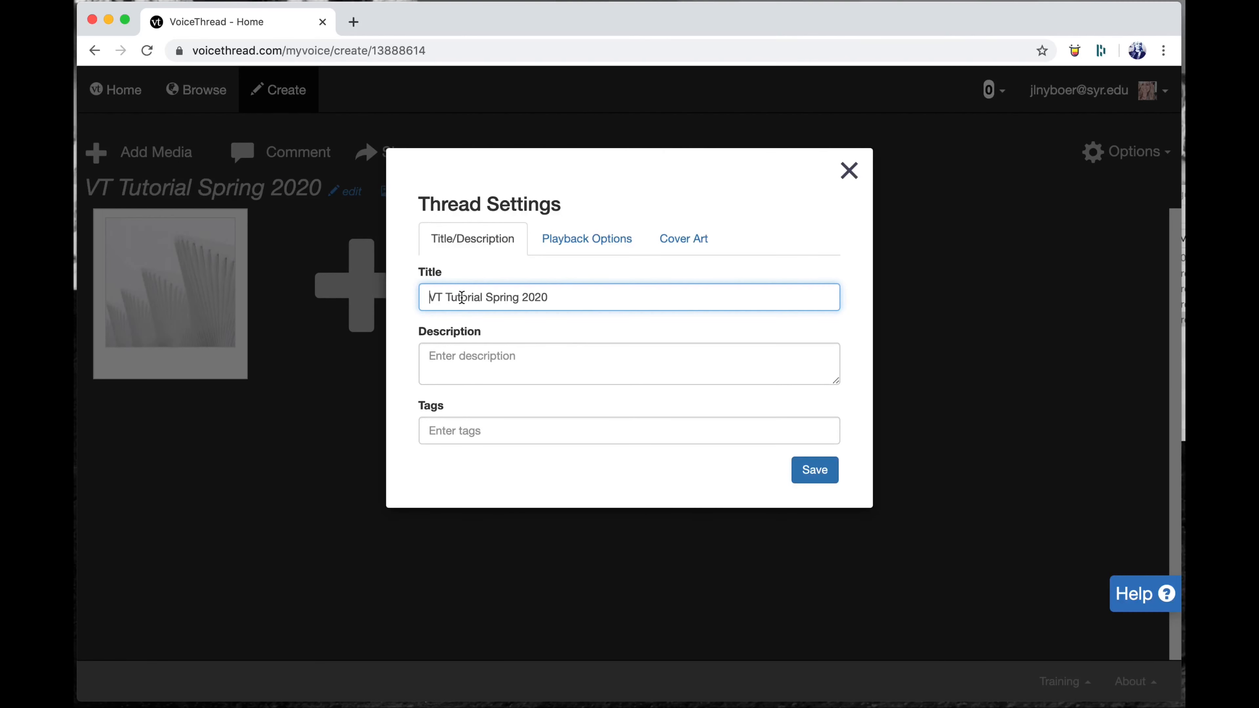
click(584, 241)
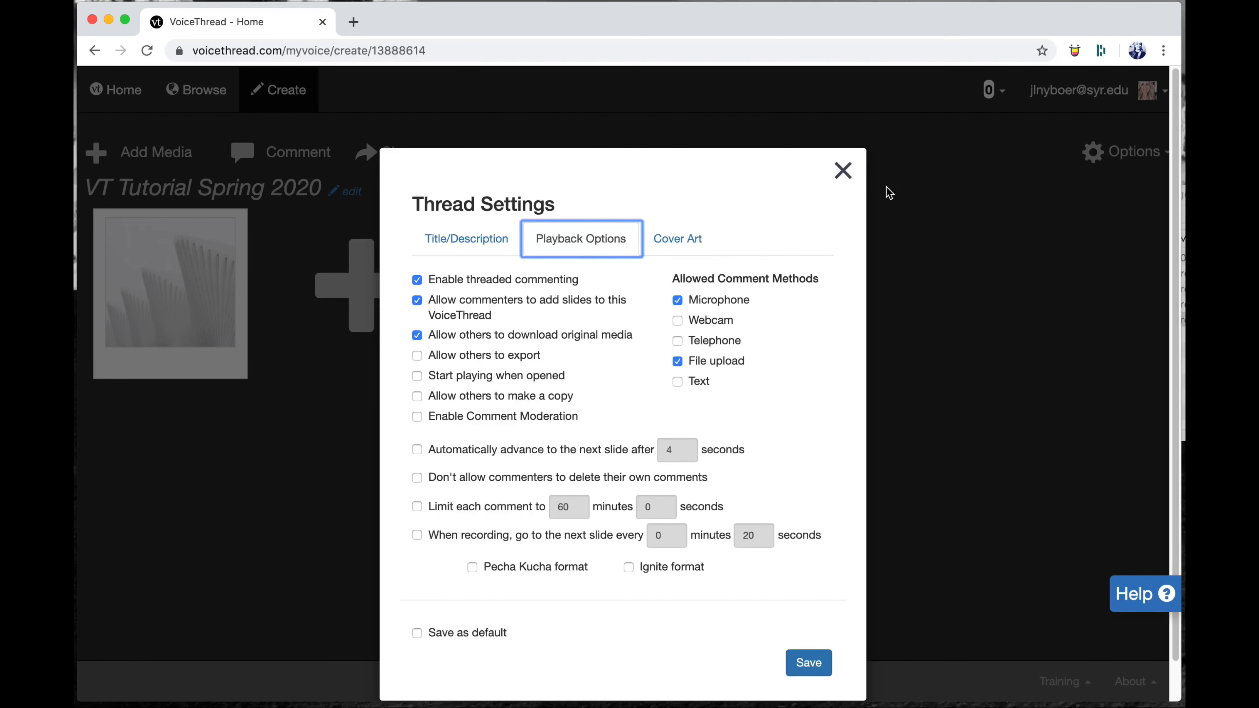
click(820, 667)
- Check the Cover Art settings of the VoiceThread and save without uploading an image
click(1134, 163)
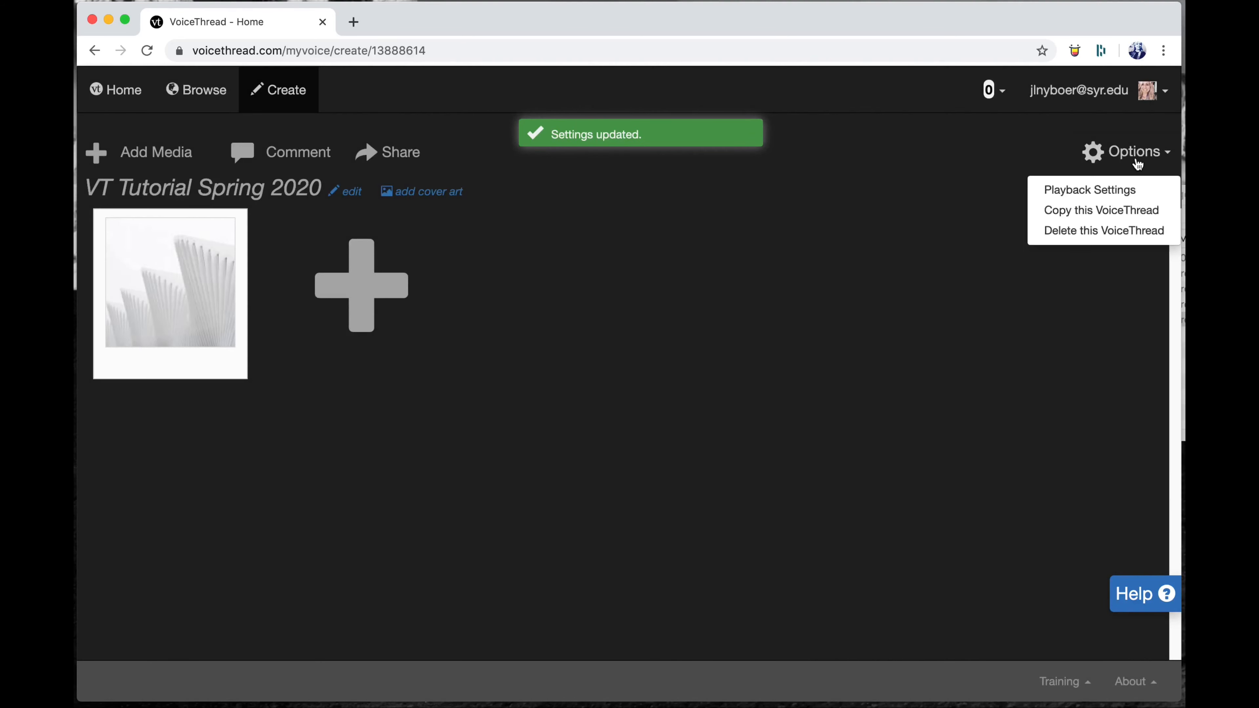
click(1083, 192)
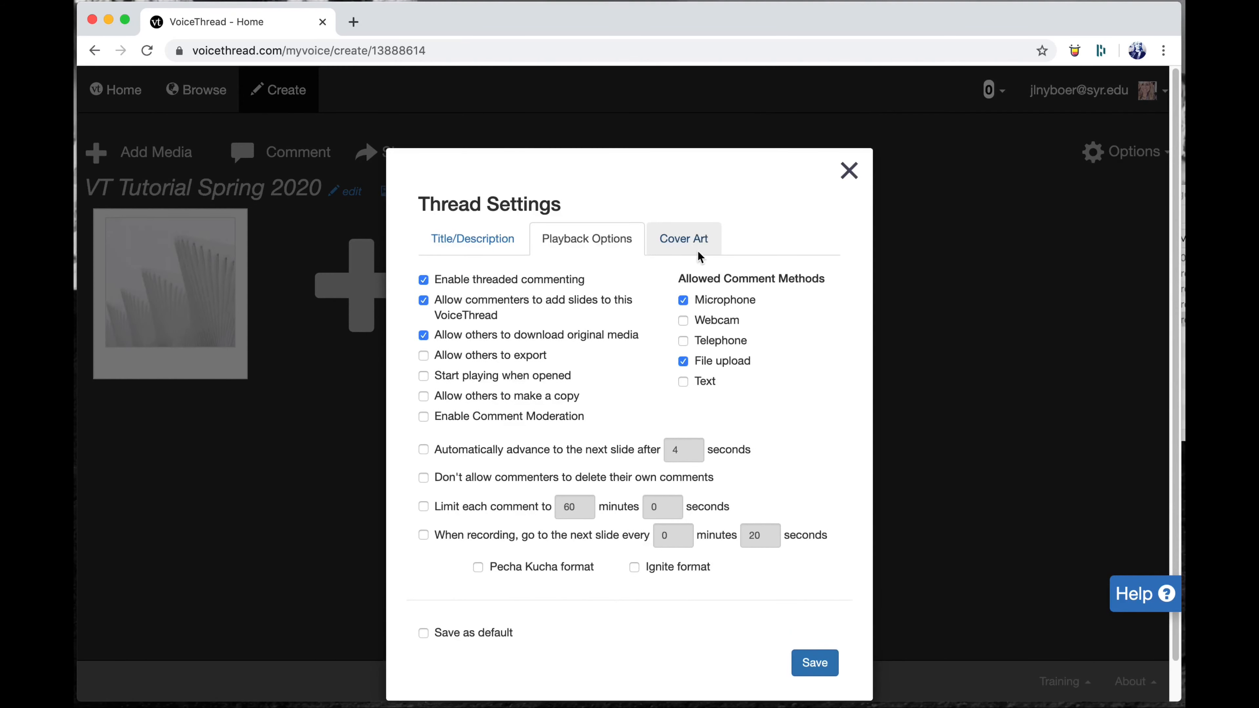
click(684, 239)
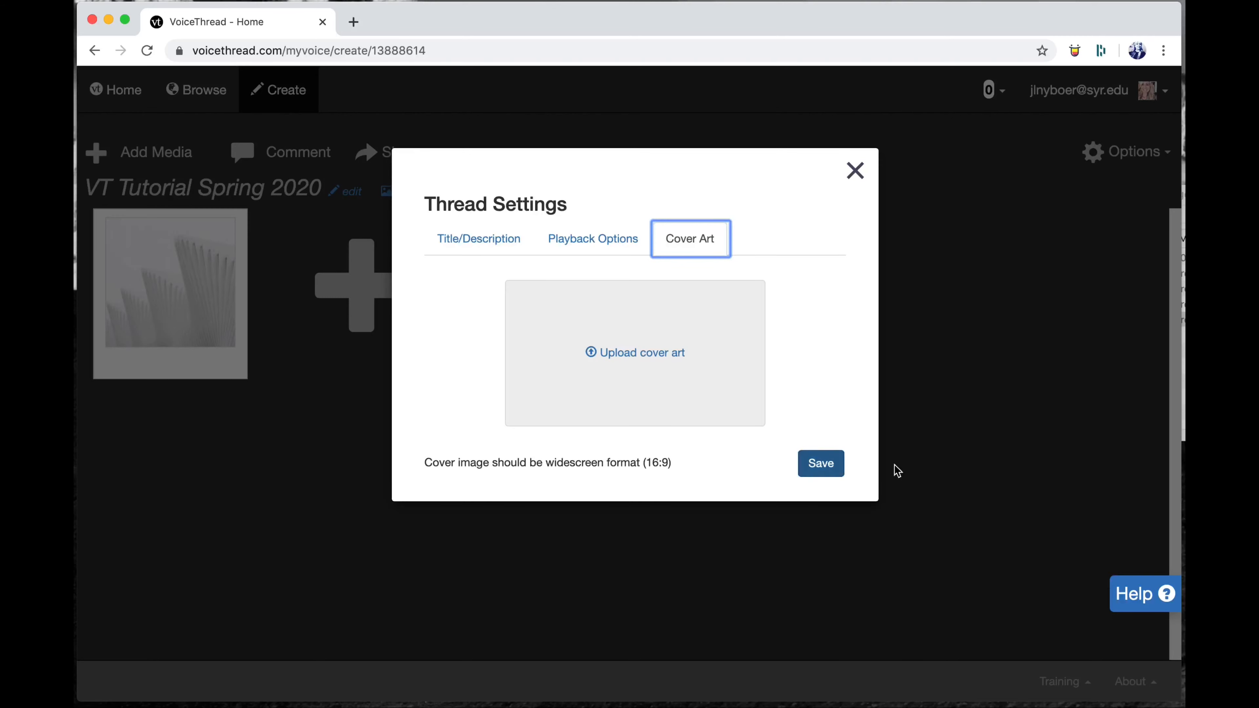
click(820, 464)
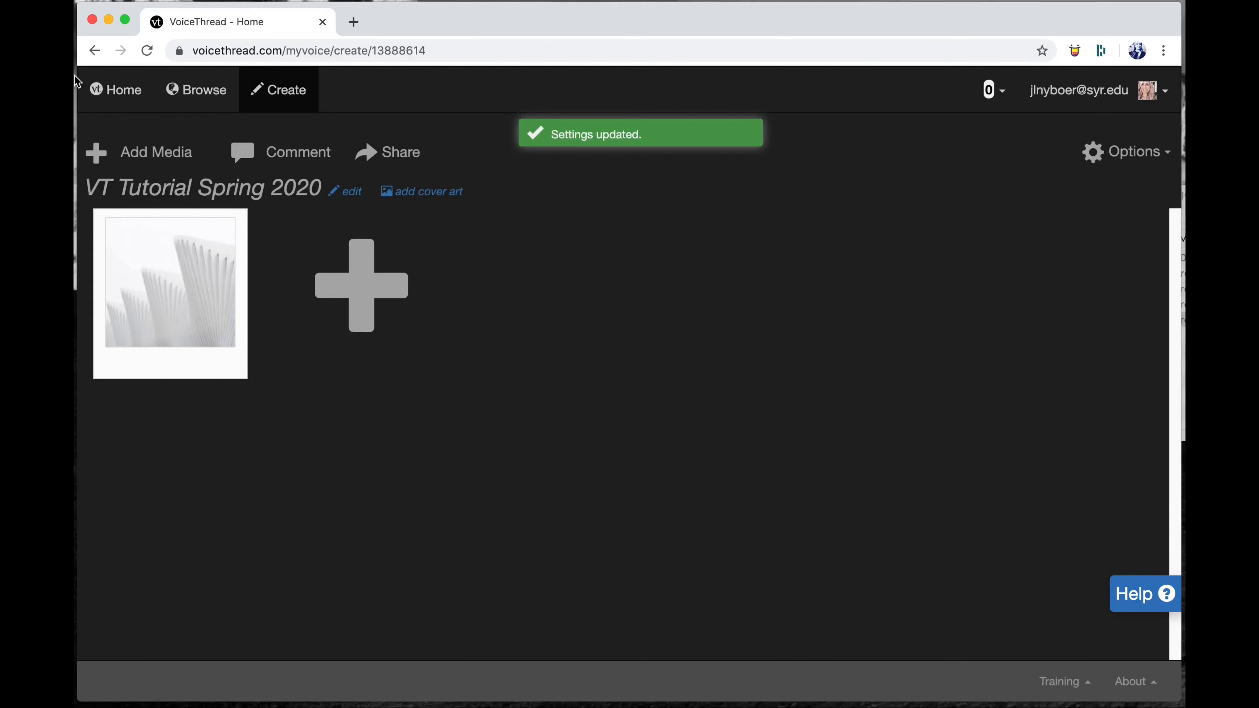
- Open VT Tutorial Spring 2020 from the home page to view its slide, and close the player
click(115, 91)
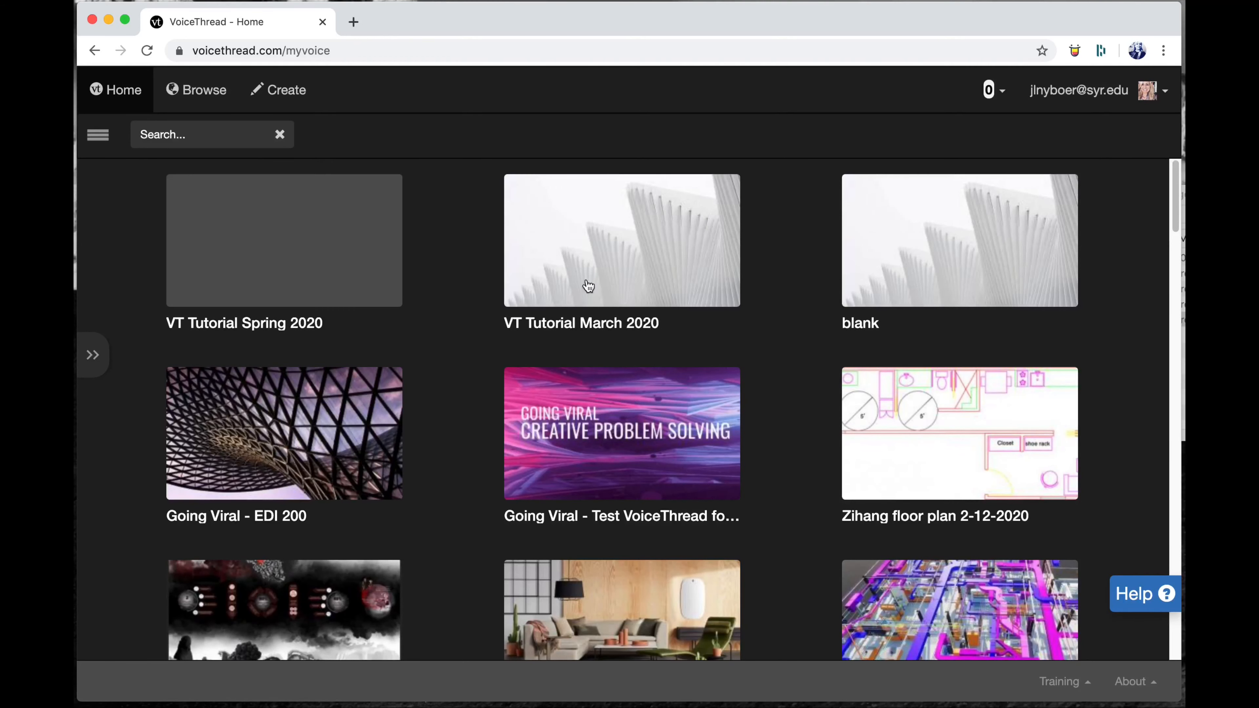
mouse_move(313, 293)
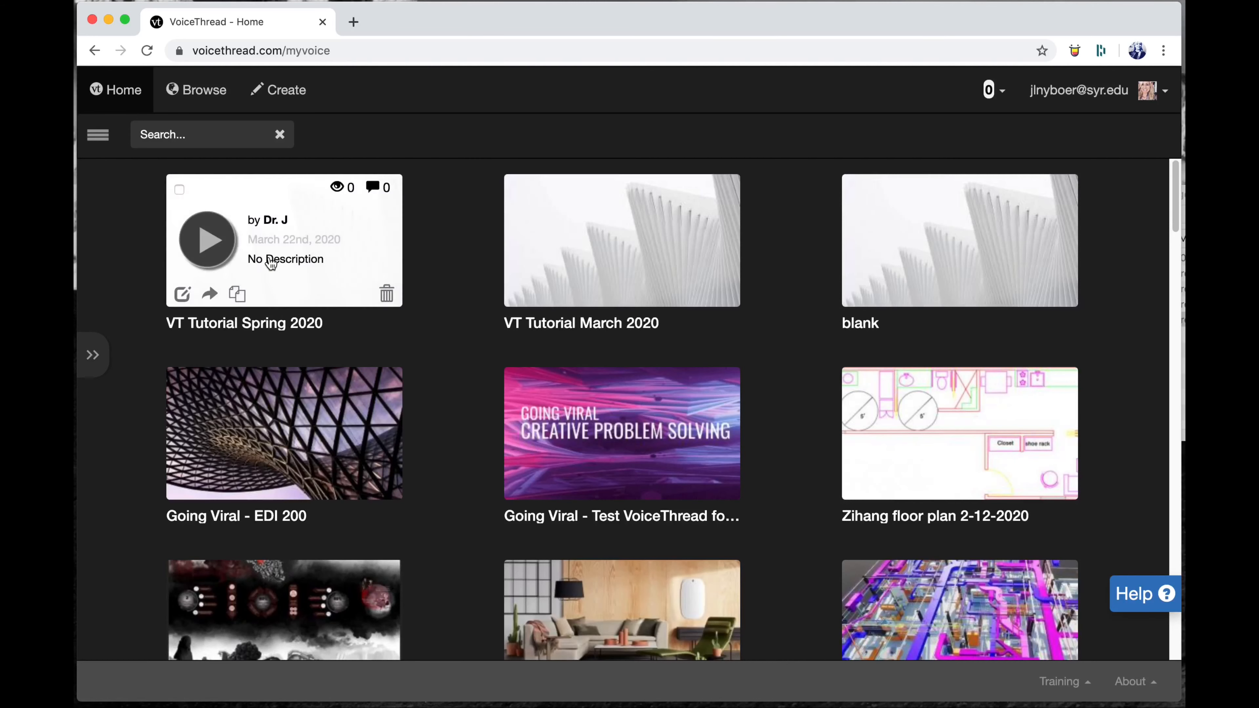
click(352, 217)
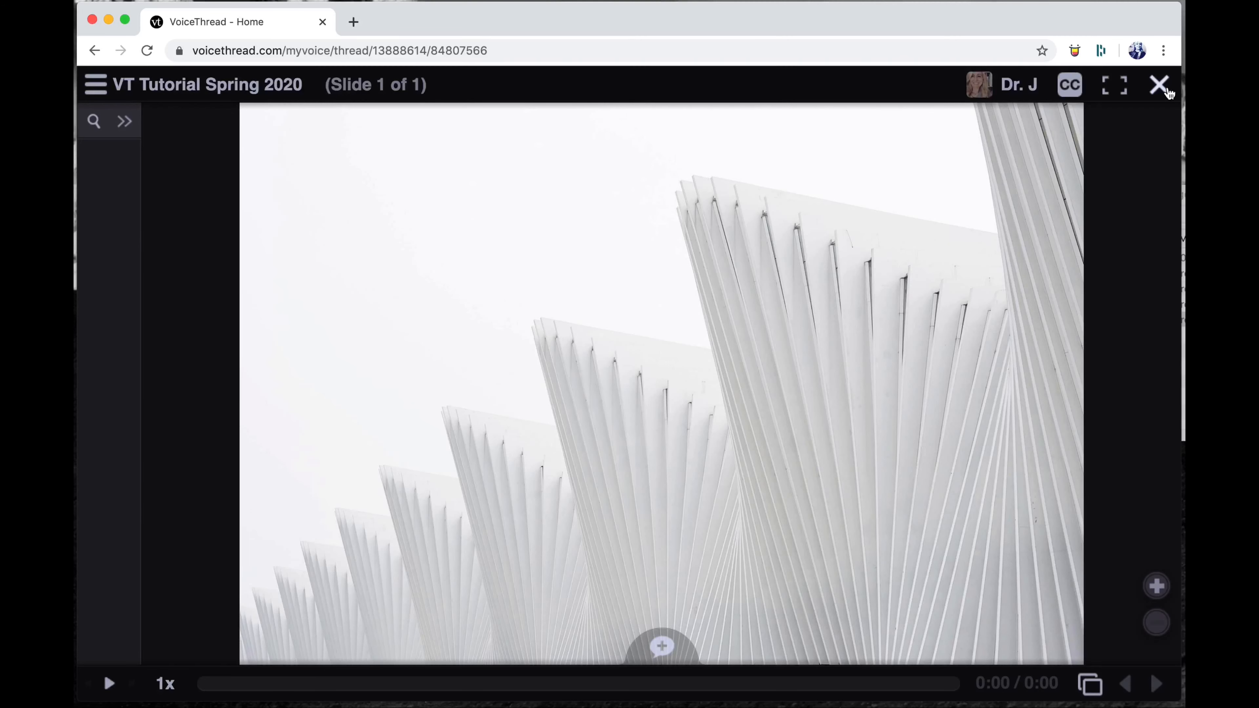
click(1168, 89)
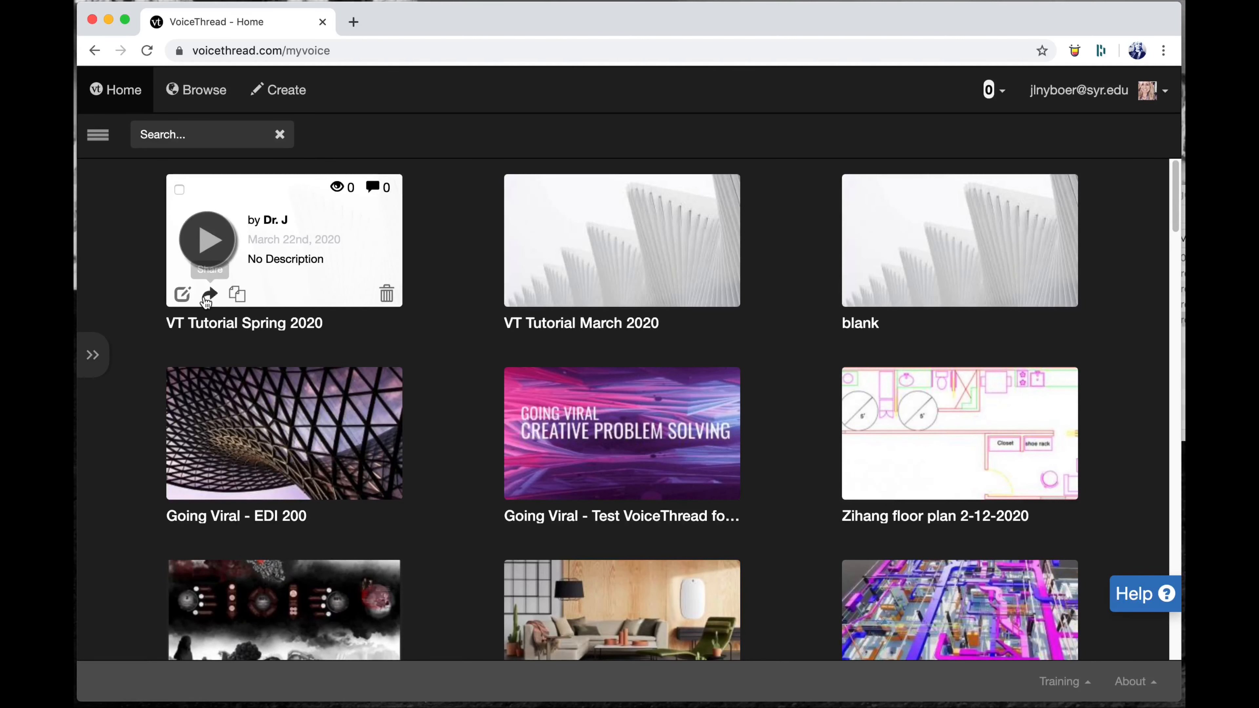
- Reopen VT Tutorial Spring 2020 for editing and upload ++.jpeg and +++.jpeg from Finder as additional slides
click(183, 295)
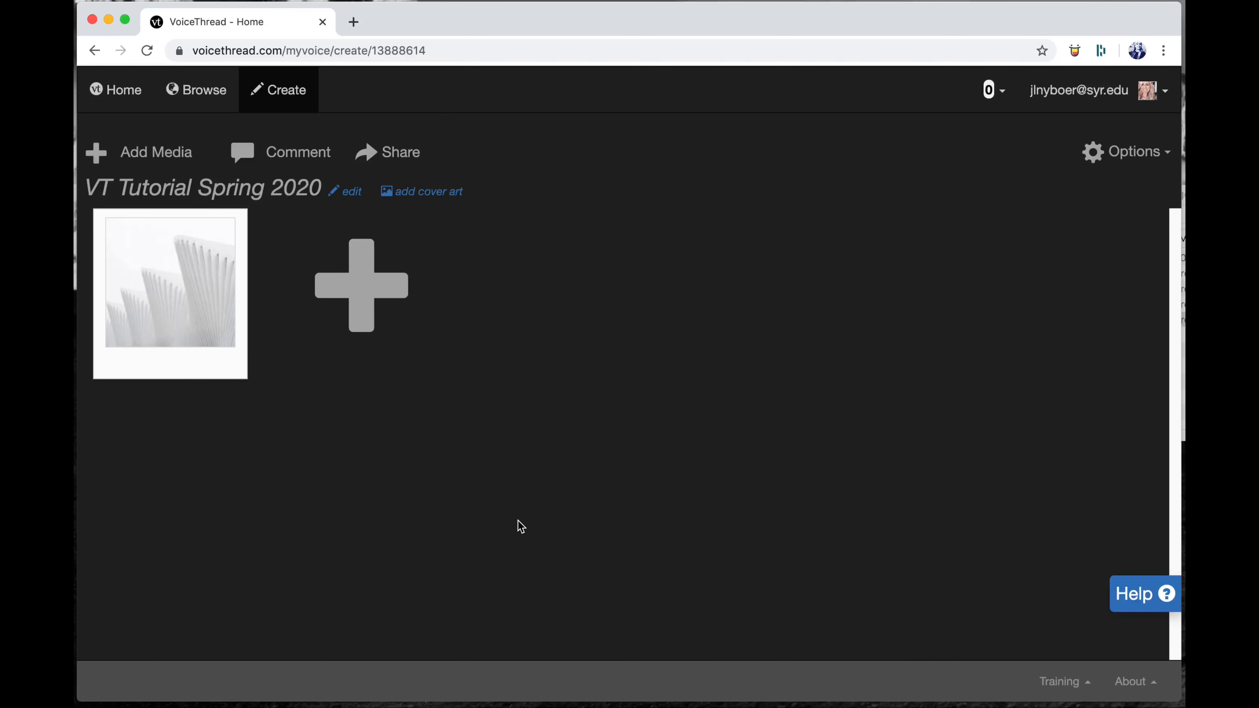
key(super+Tab)
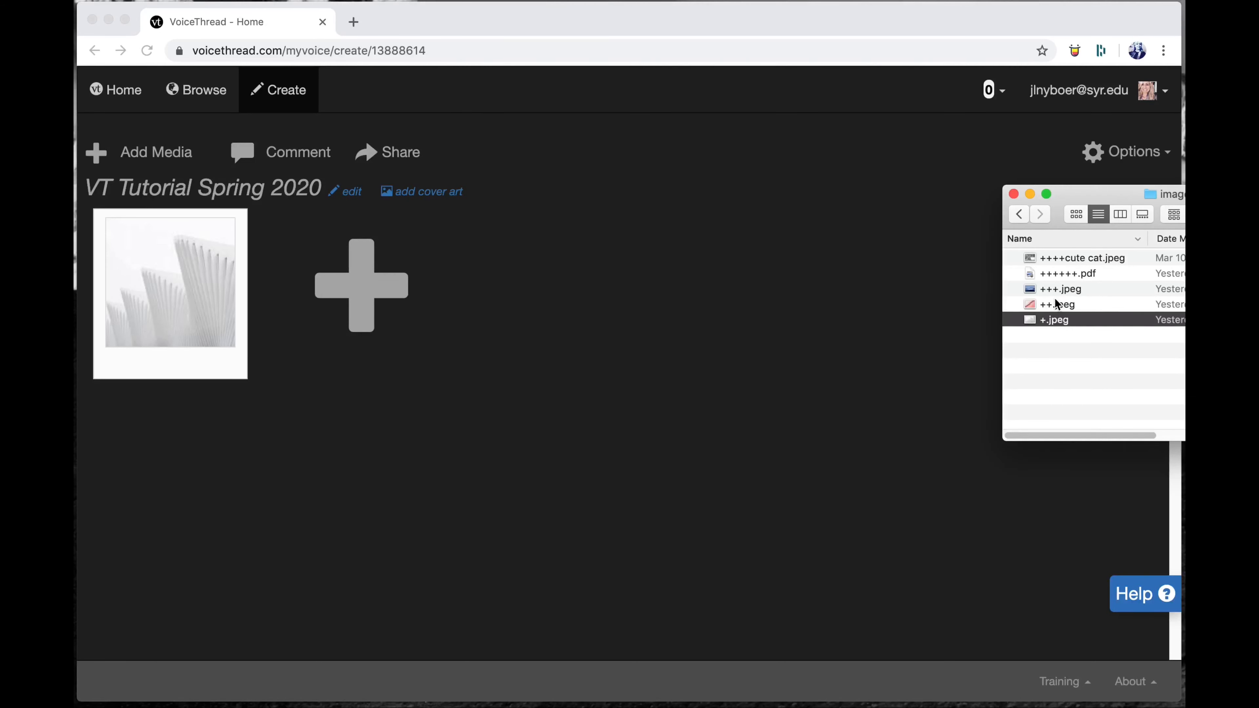
drag(1056, 304, 610, 329)
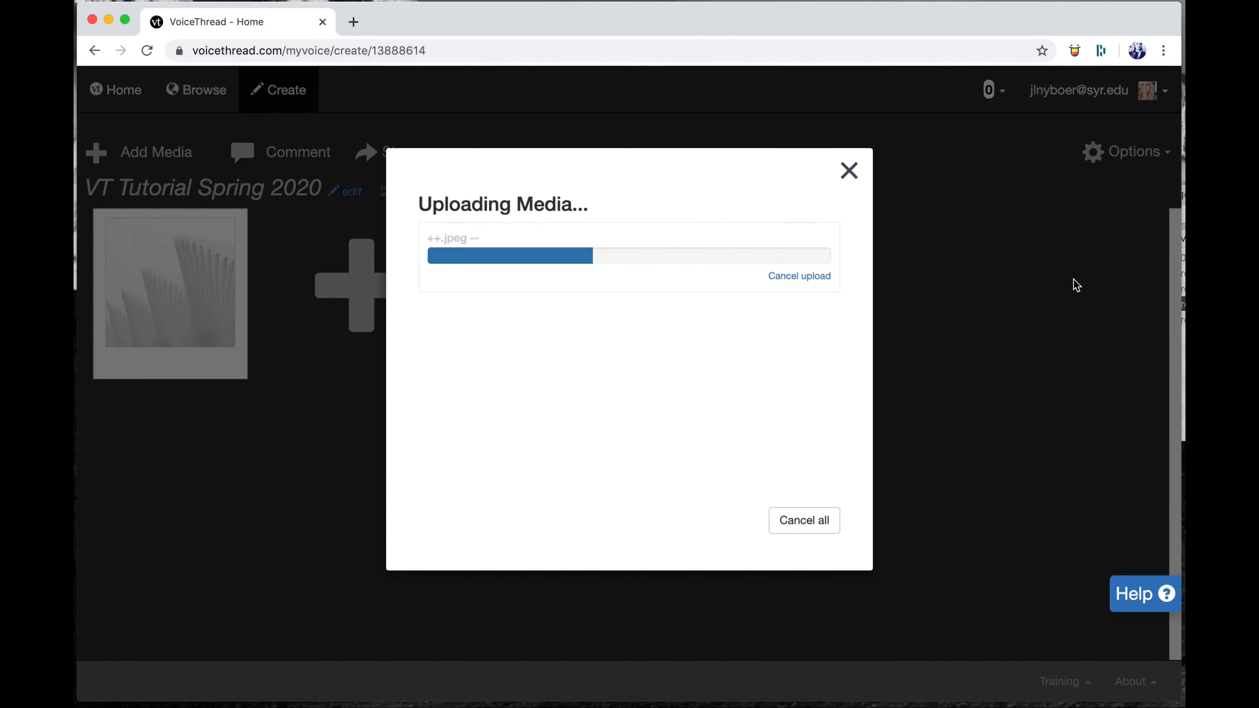
key(super+Tab)
drag(1065, 289, 916, 304)
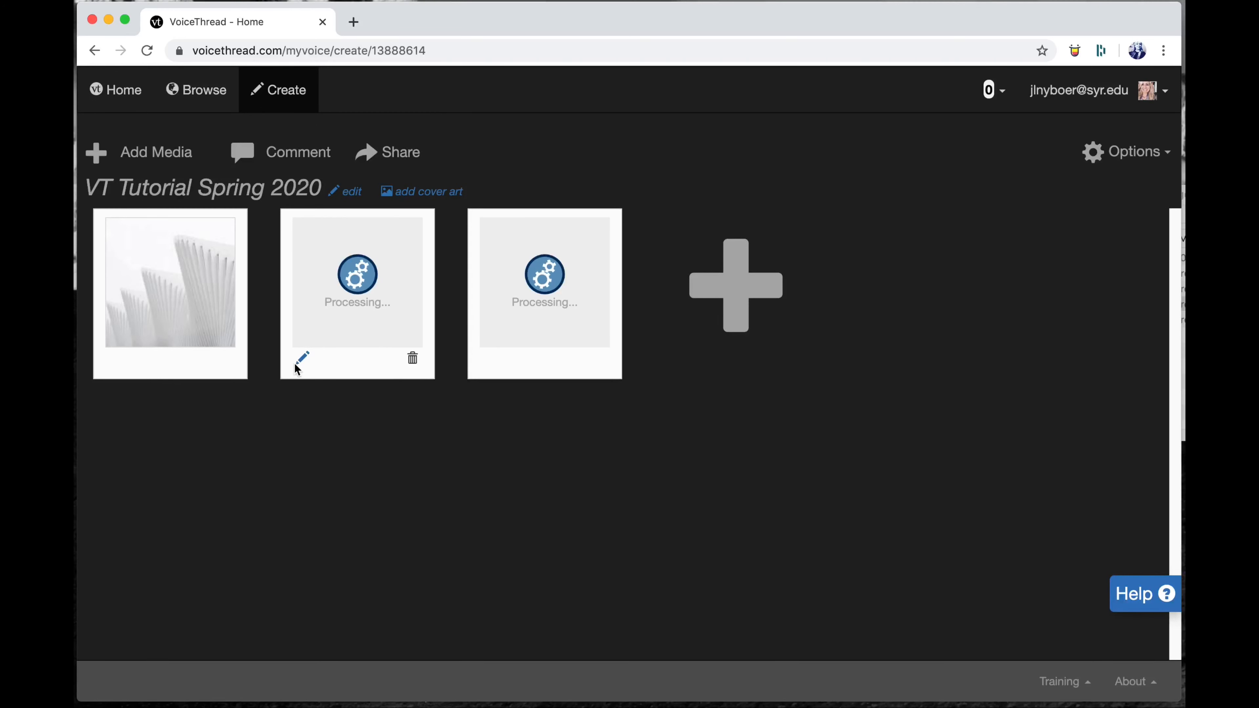
- Examine the page settings of the second slide, including its title, link and replace options, and close them without changes
click(296, 363)
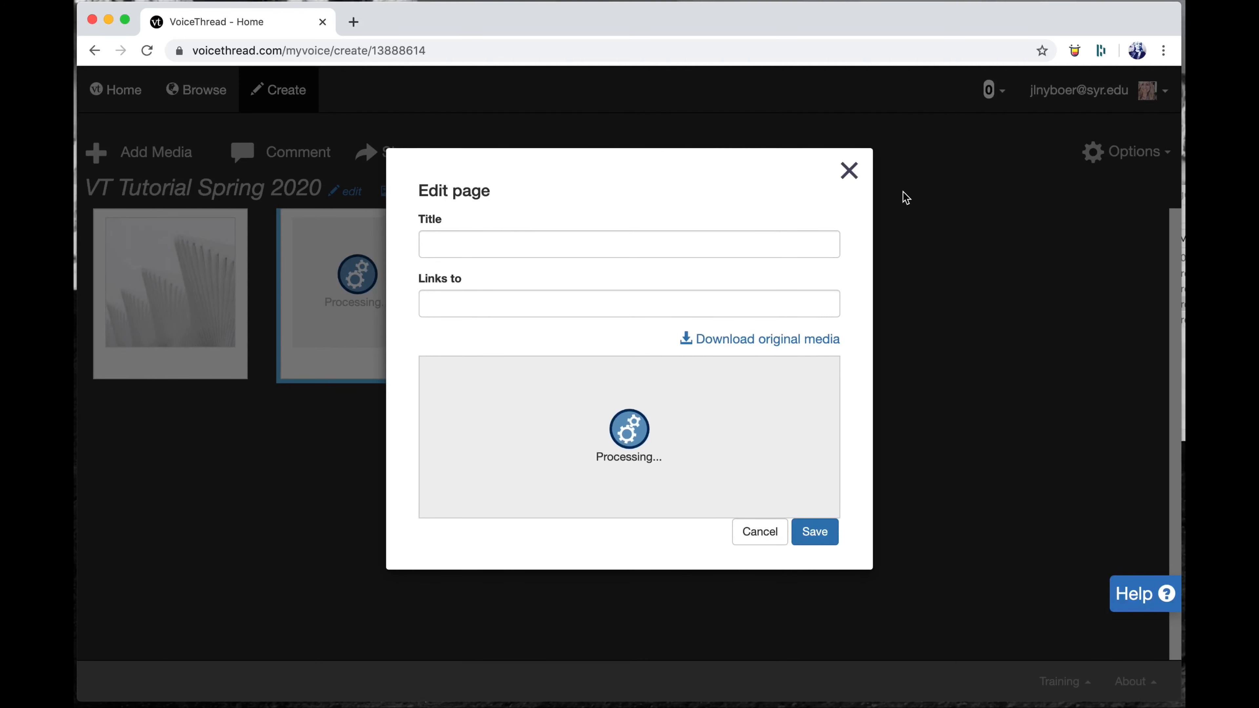
click(847, 172)
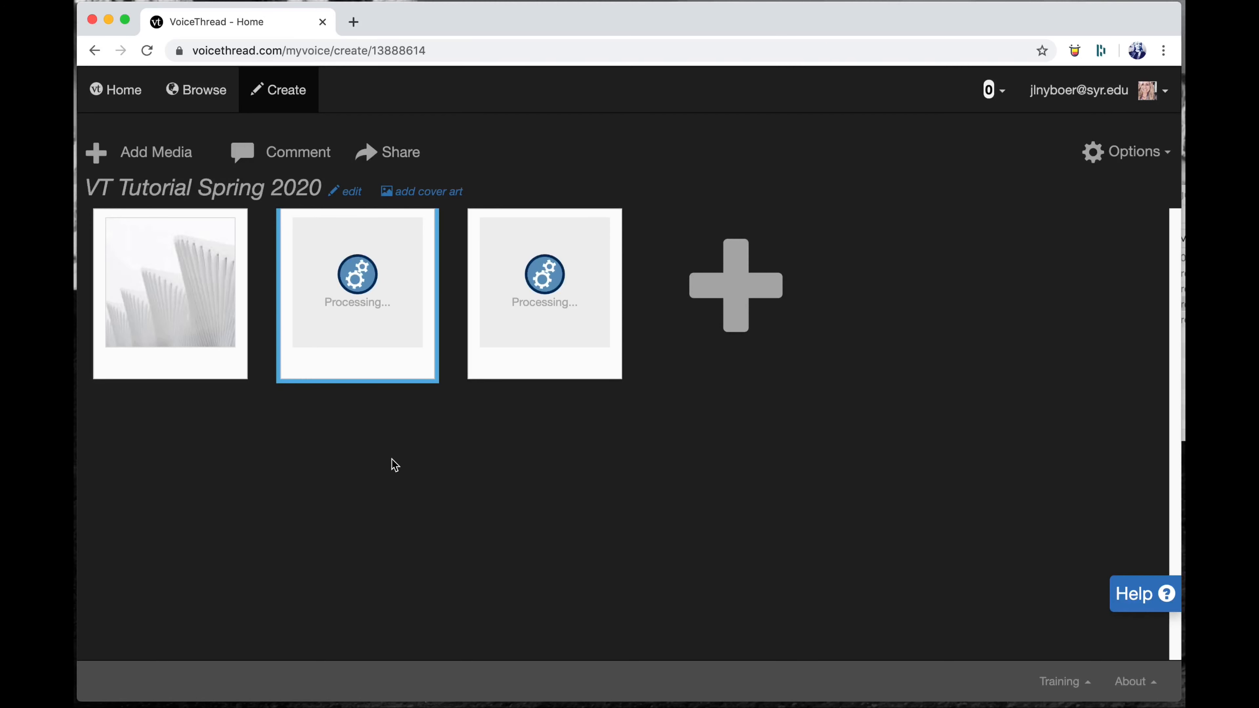
click(296, 362)
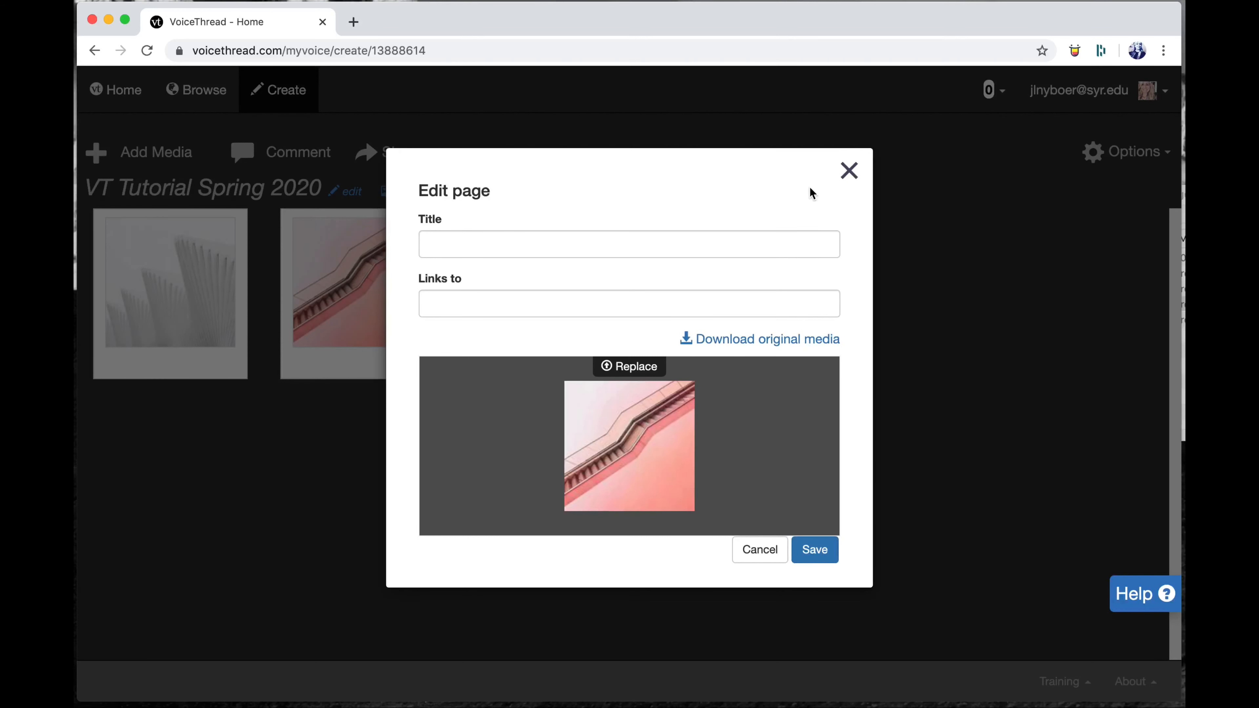
click(856, 170)
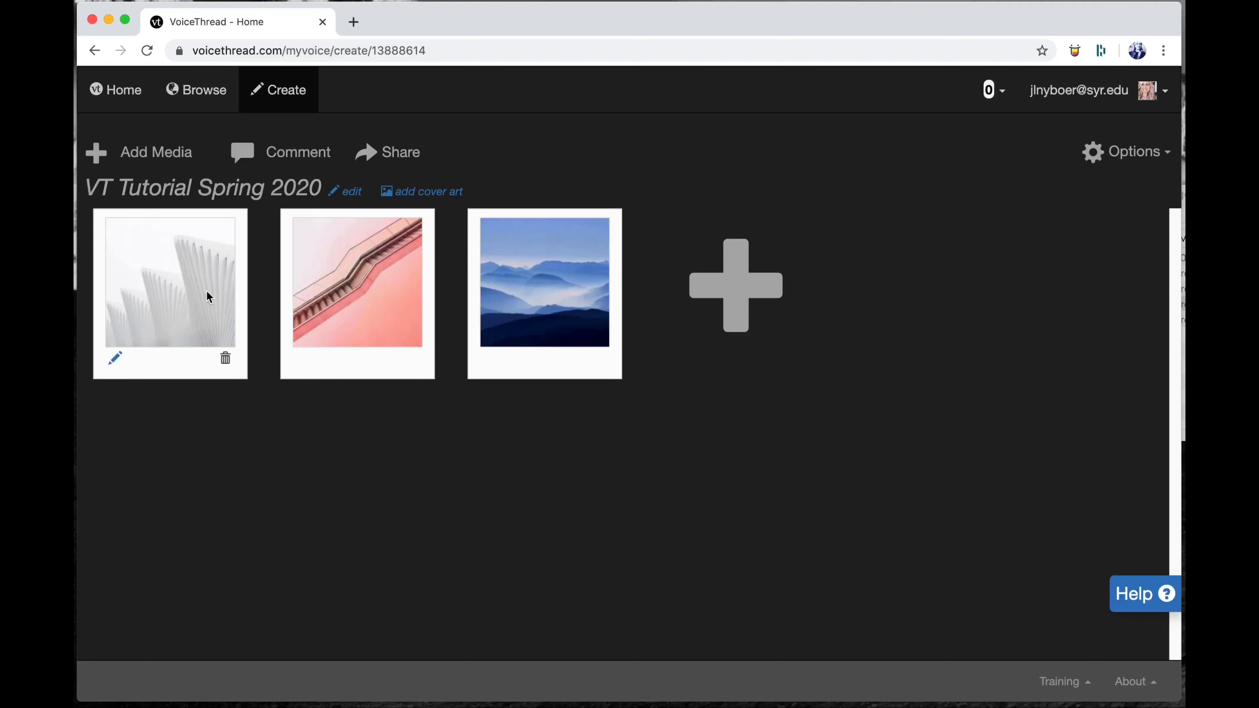
- Reorder the slides so the blue mountain image comes first, followed by the white architecture and pink staircase images
drag(520, 284, 375, 294)
drag(505, 309, 365, 323)
drag(511, 303, 169, 298)
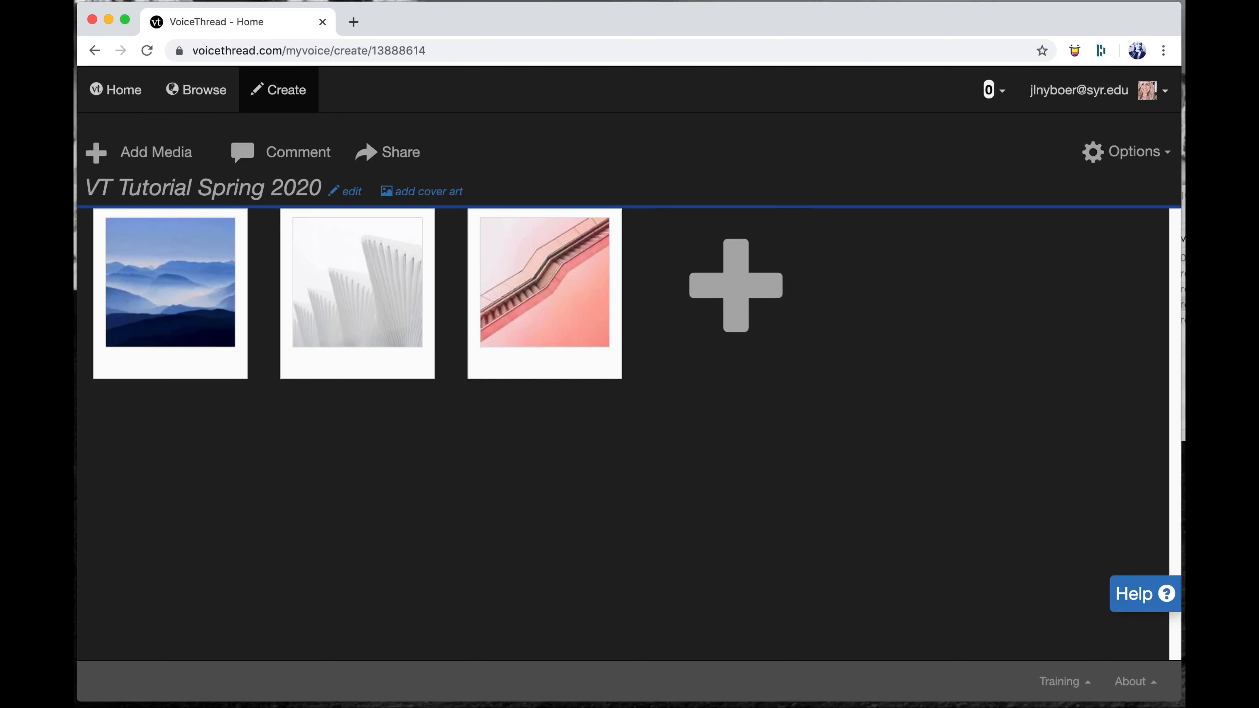
- Upload the multi-page presentation file from Finder so its pages follow the three image slides
click(1183, 213)
drag(1050, 274, 751, 303)
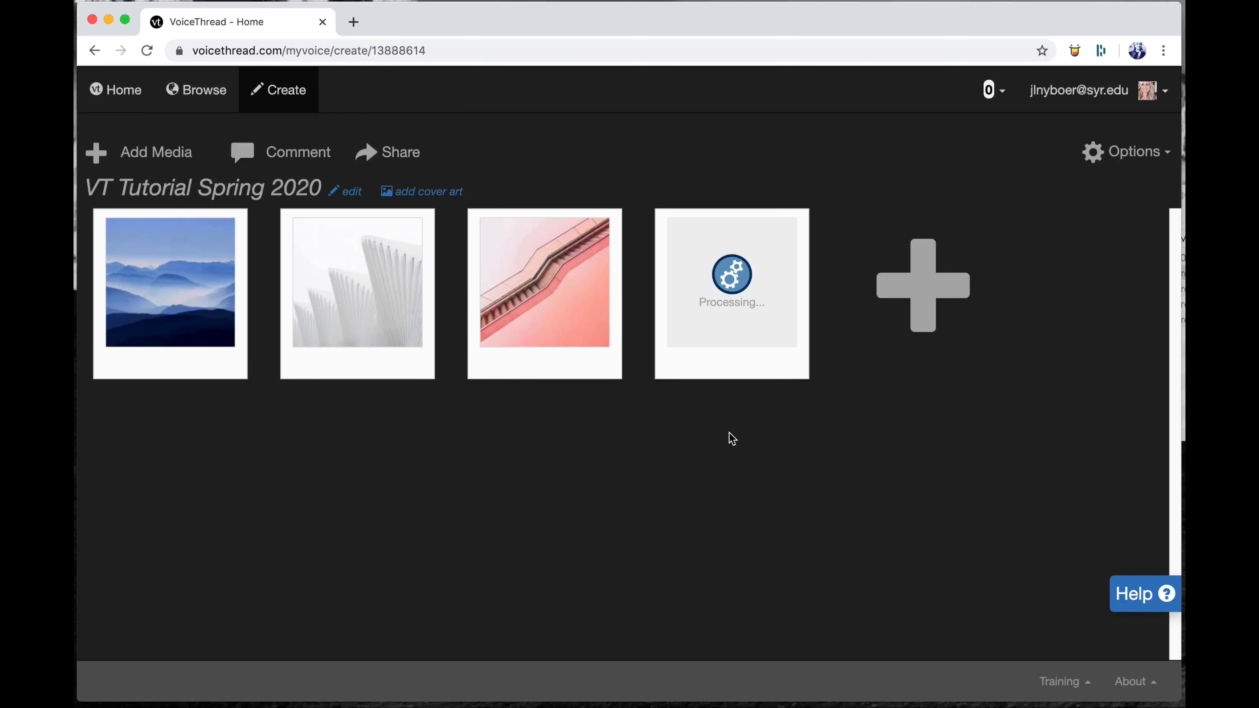
mouse_move(718, 319)
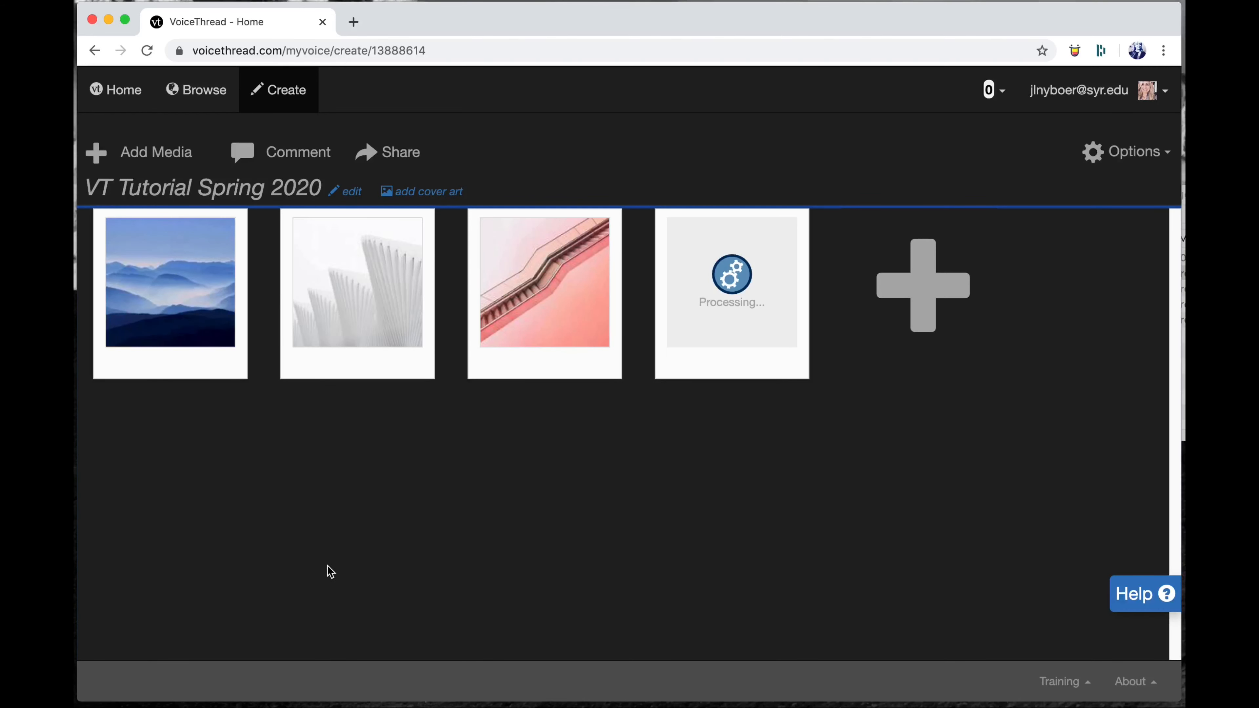
mouse_move(521, 347)
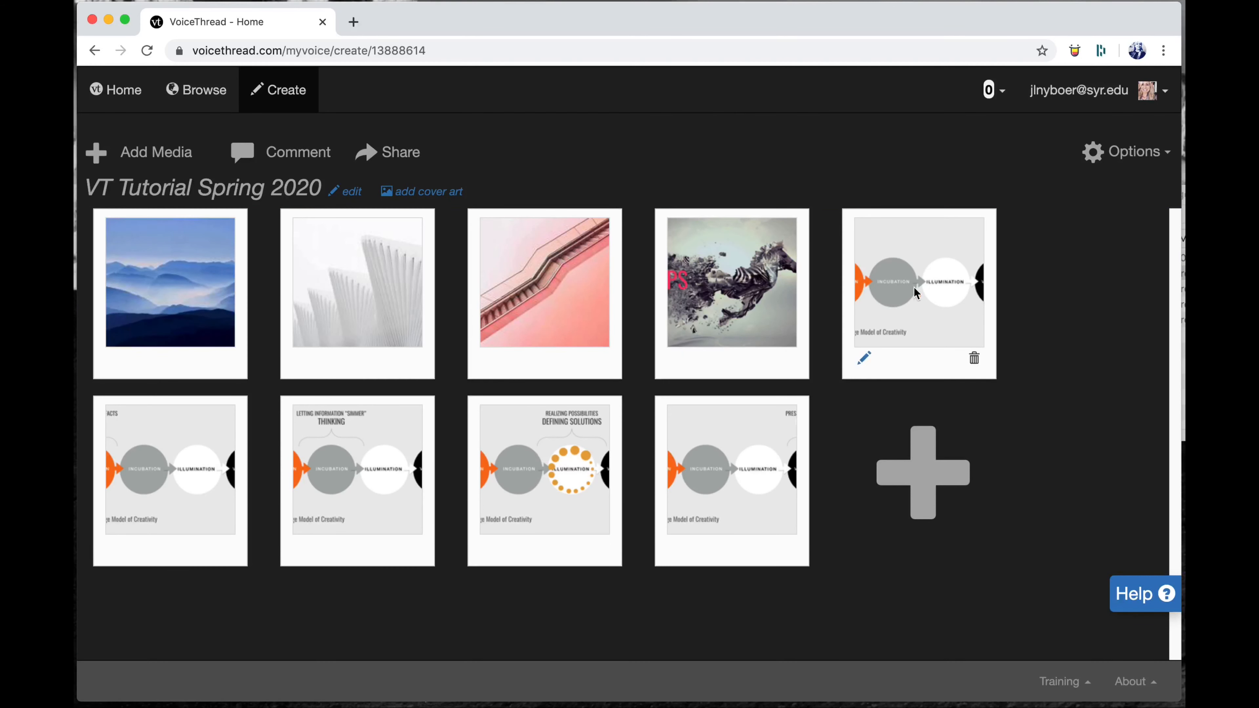
- Review the imported presentation slides individually, from the zebra cover to the "Defining Solutions" page
click(706, 286)
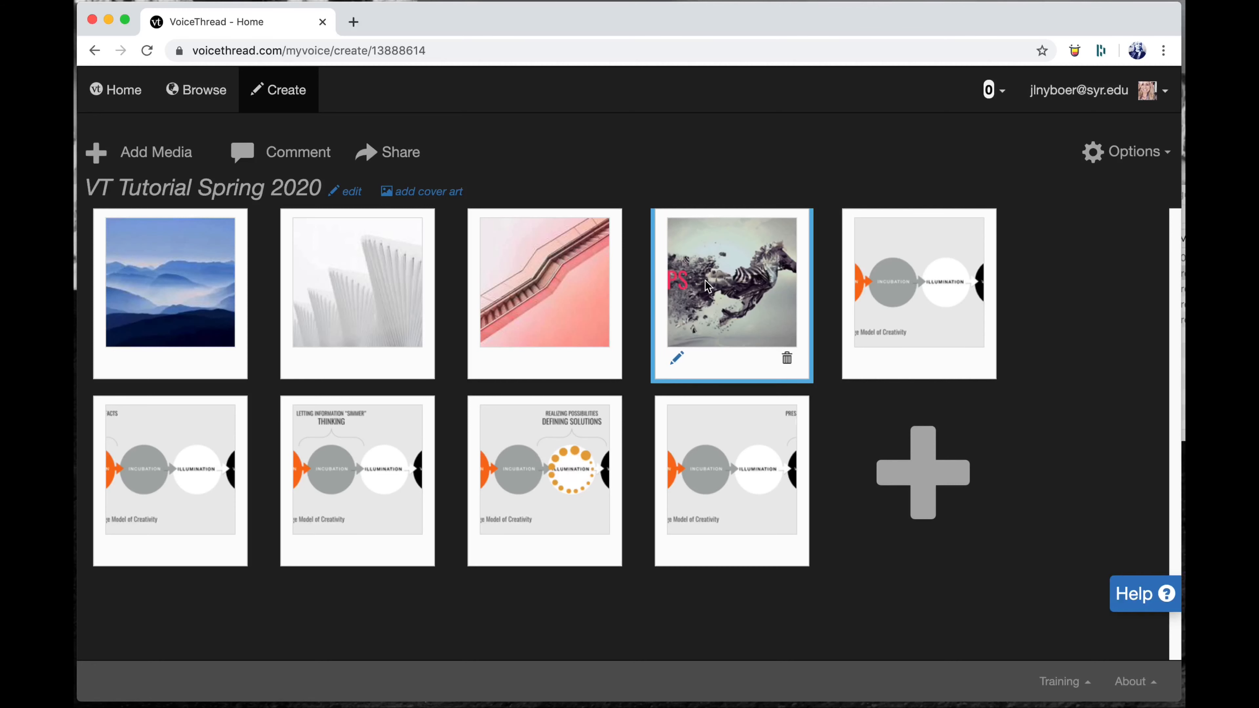
click(895, 281)
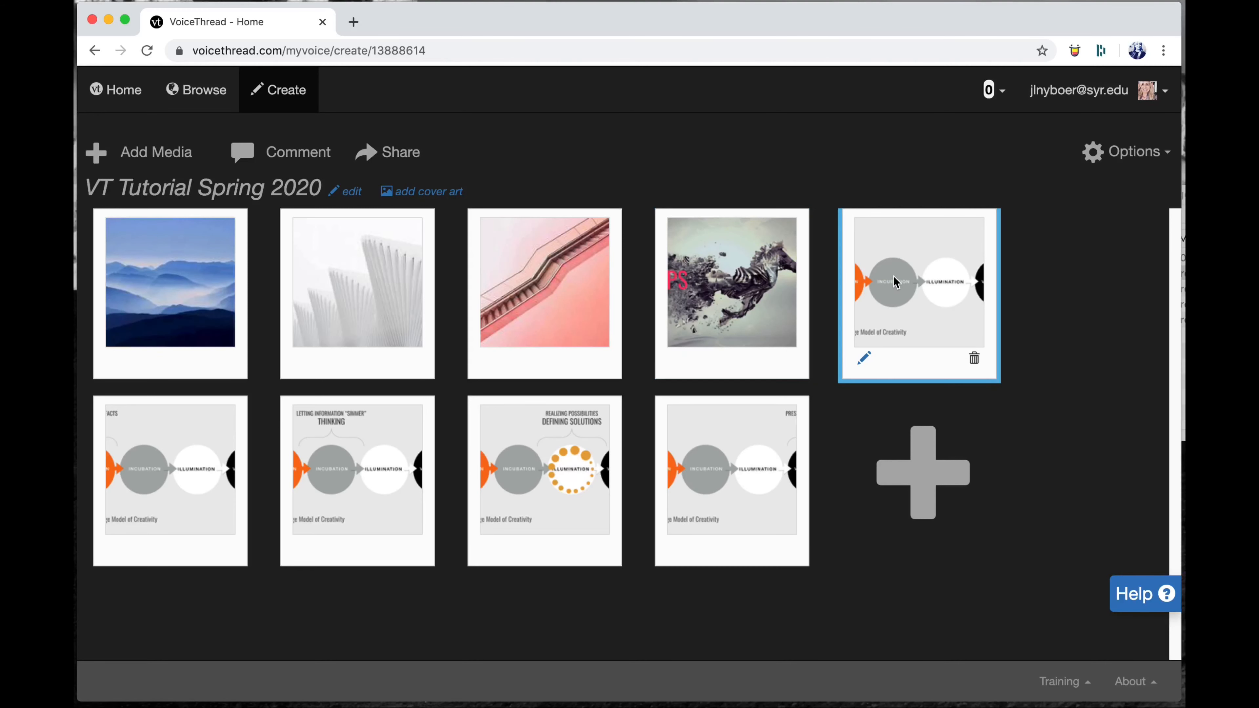
click(197, 443)
click(350, 459)
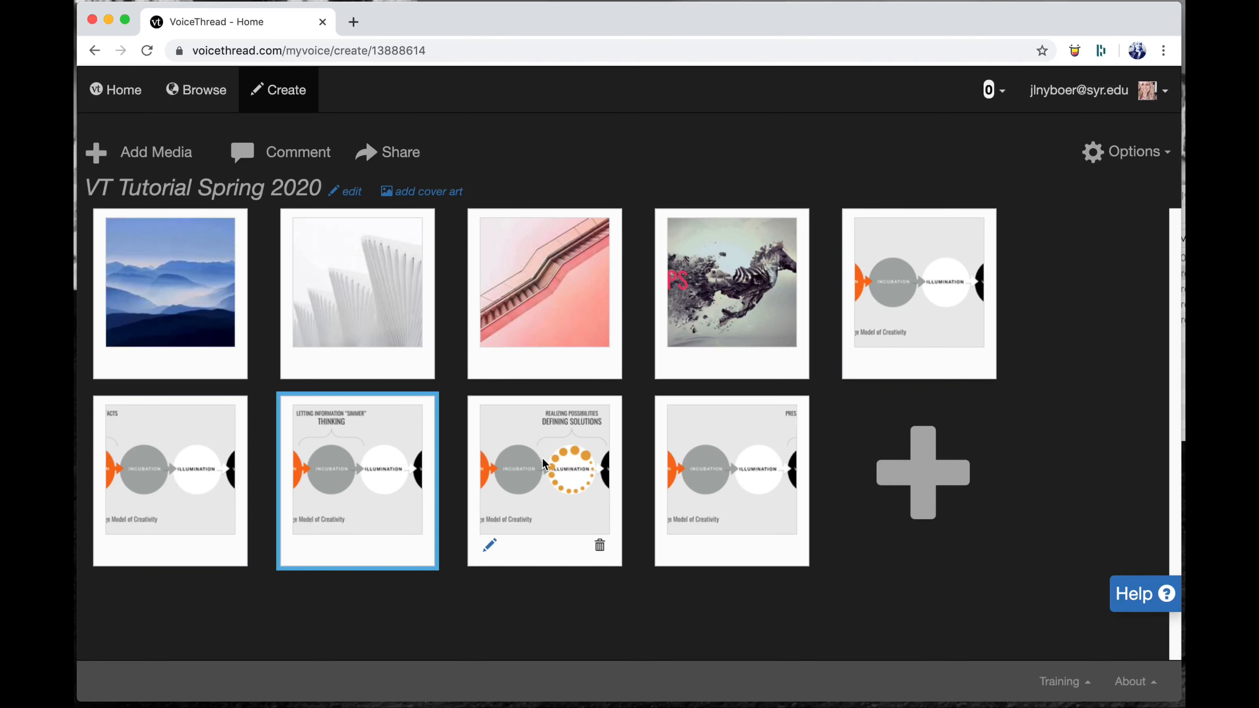
click(543, 464)
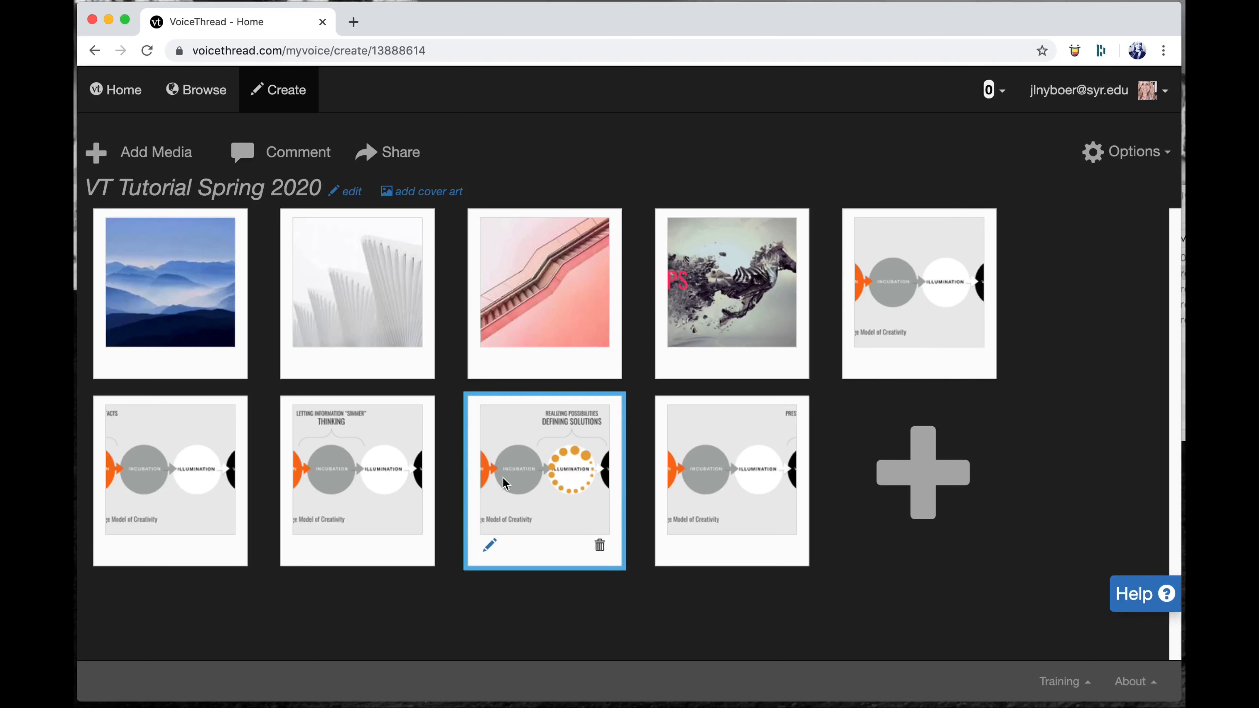
- Try rearranging the last three presentation slides, and restore their original order
drag(519, 471, 305, 464)
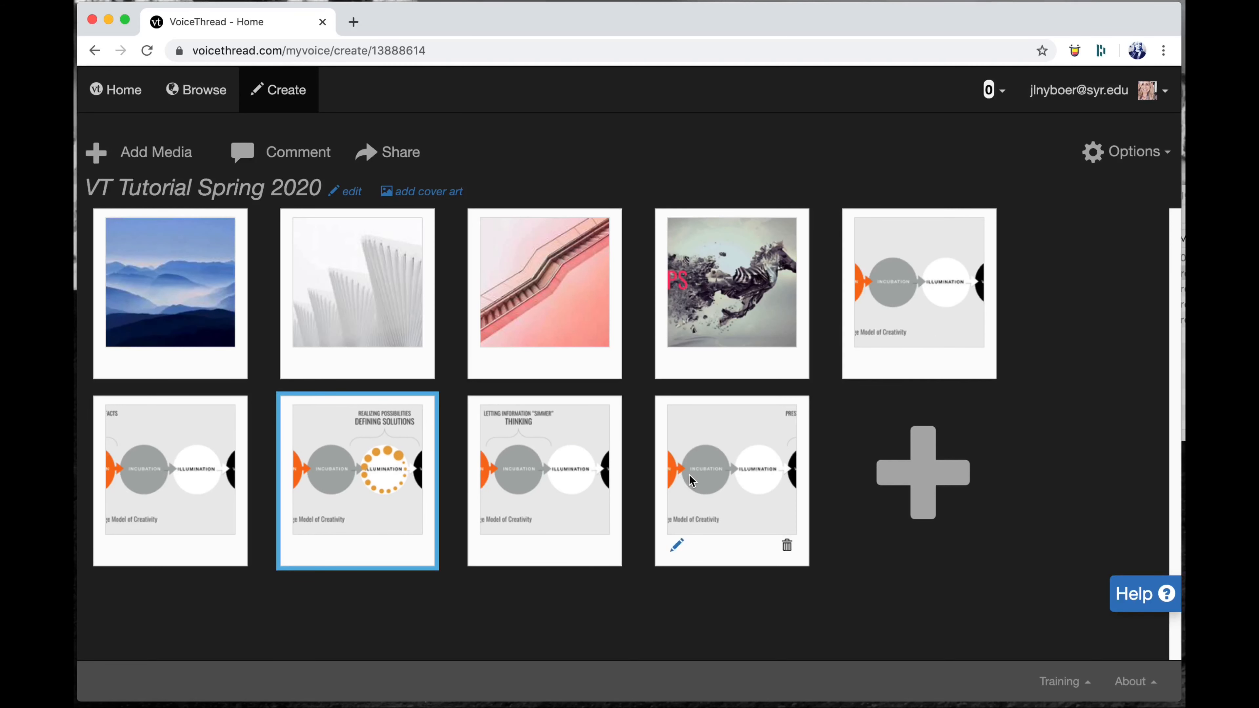
drag(689, 482, 529, 480)
drag(892, 330, 832, 386)
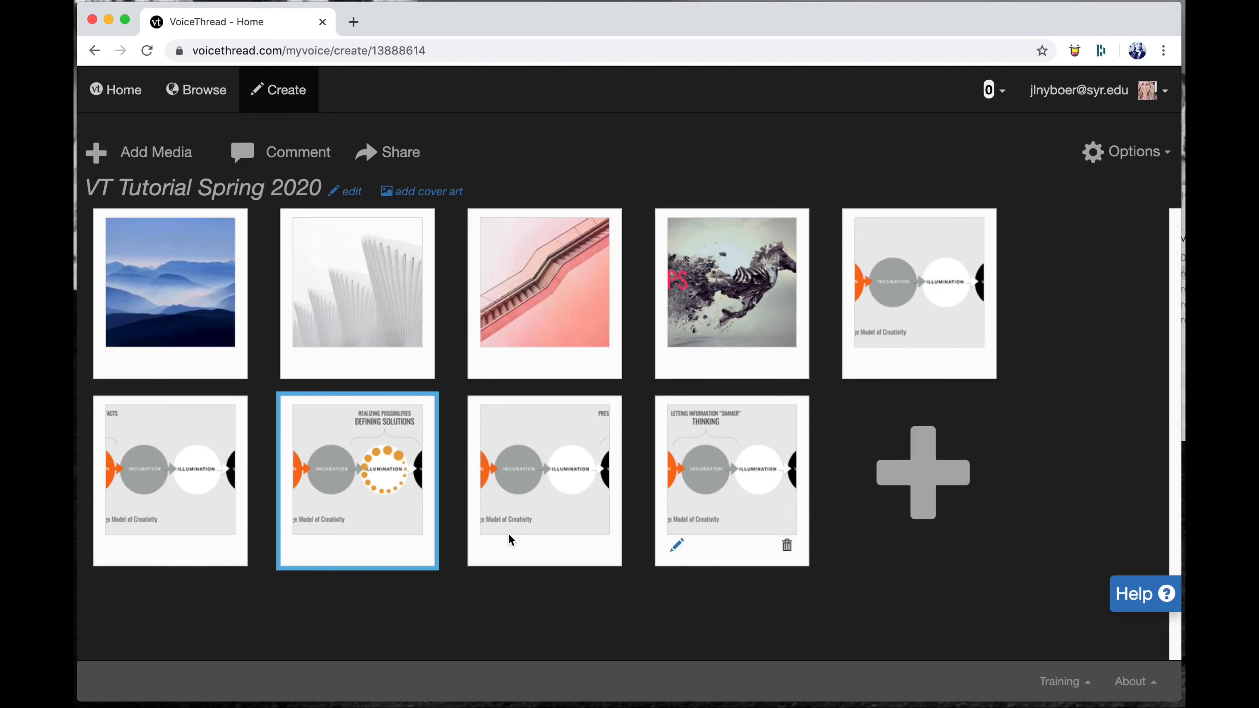
drag(355, 501, 560, 498)
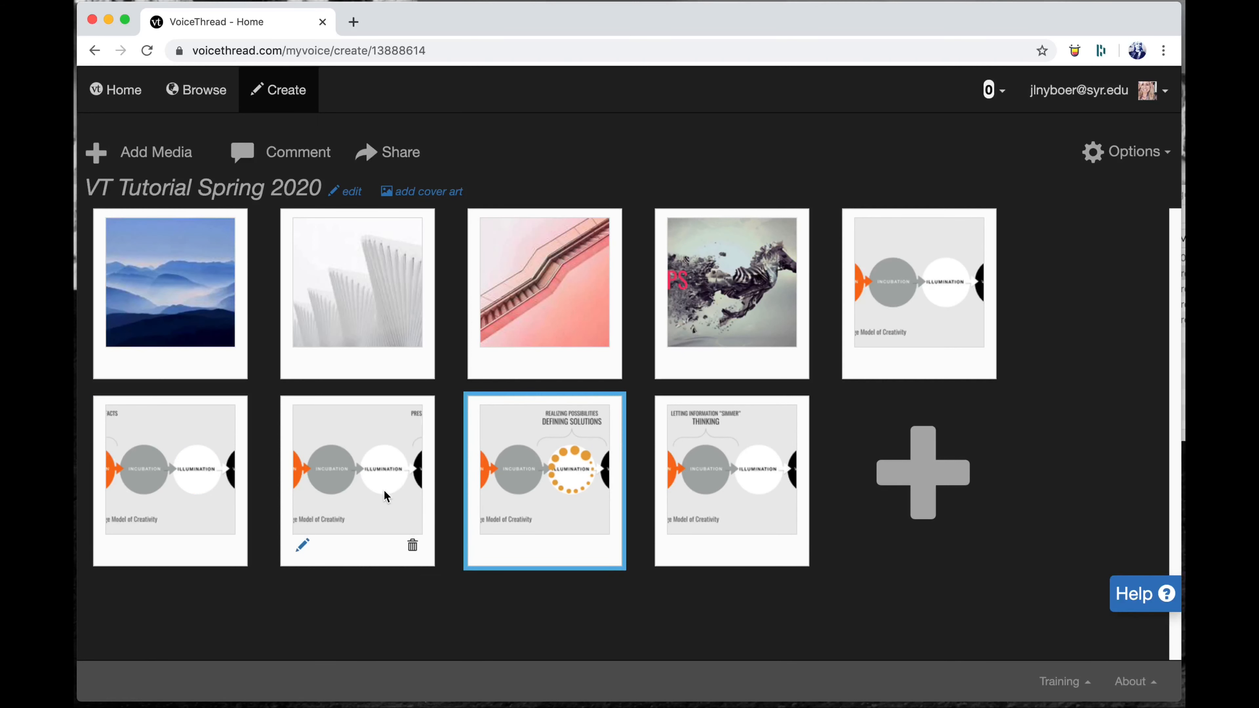
drag(389, 494, 622, 497)
drag(757, 507, 425, 497)
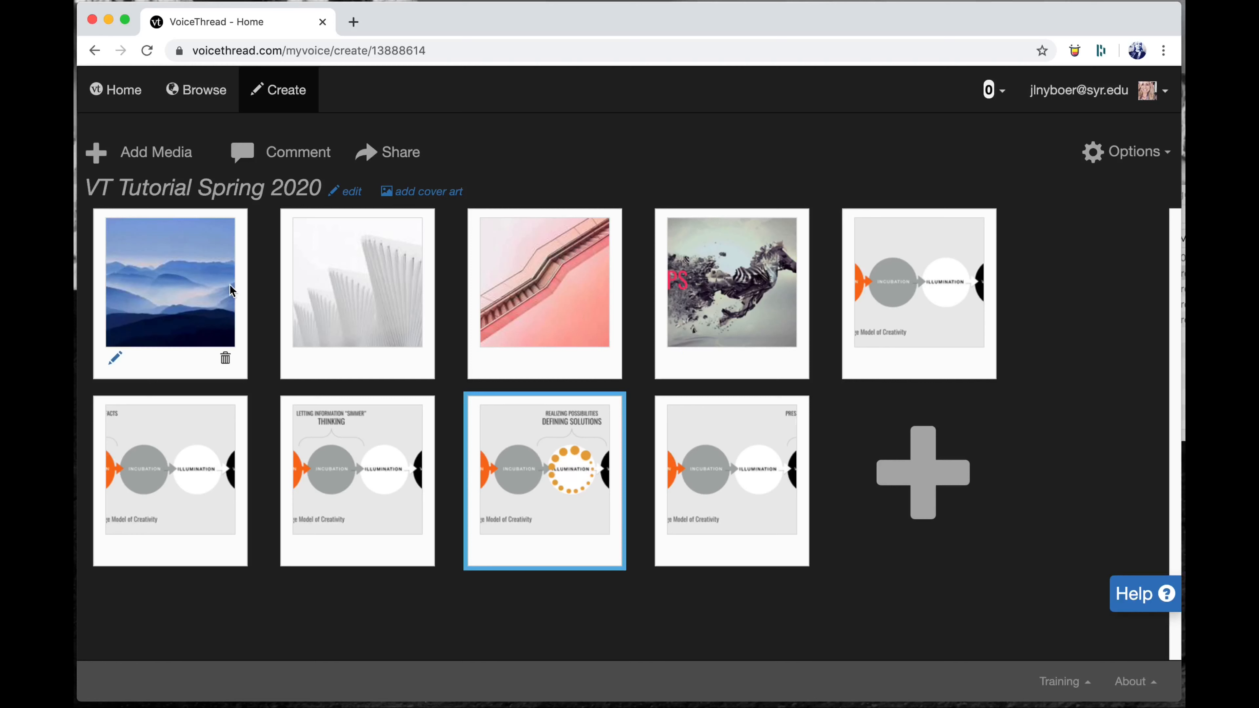
- Swap the first two slides, and return the blue mountain slide to first place
click(186, 297)
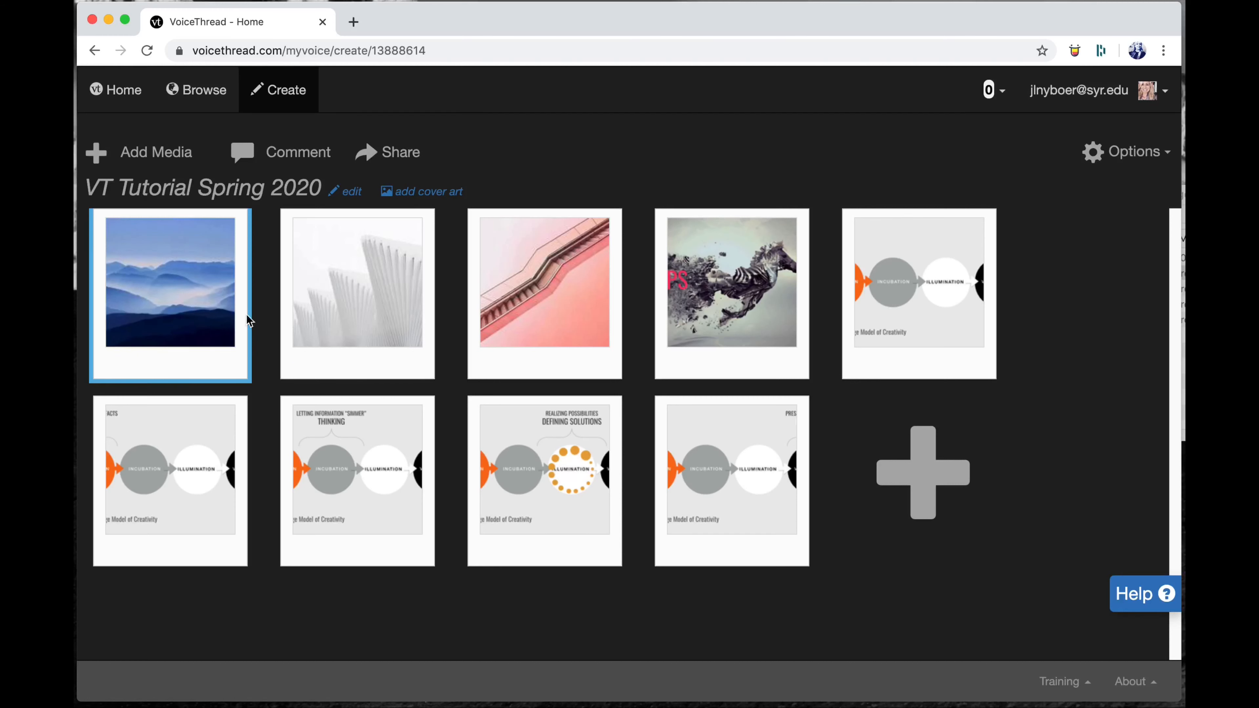
click(359, 313)
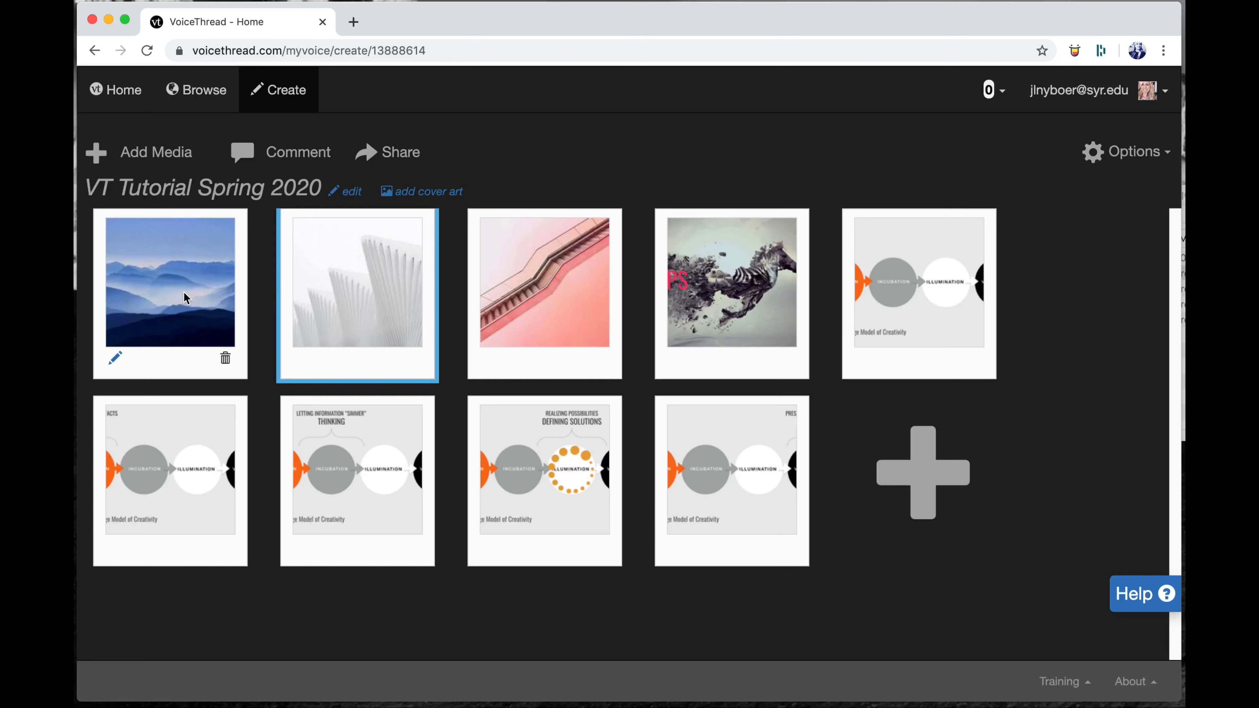
drag(343, 313, 175, 308)
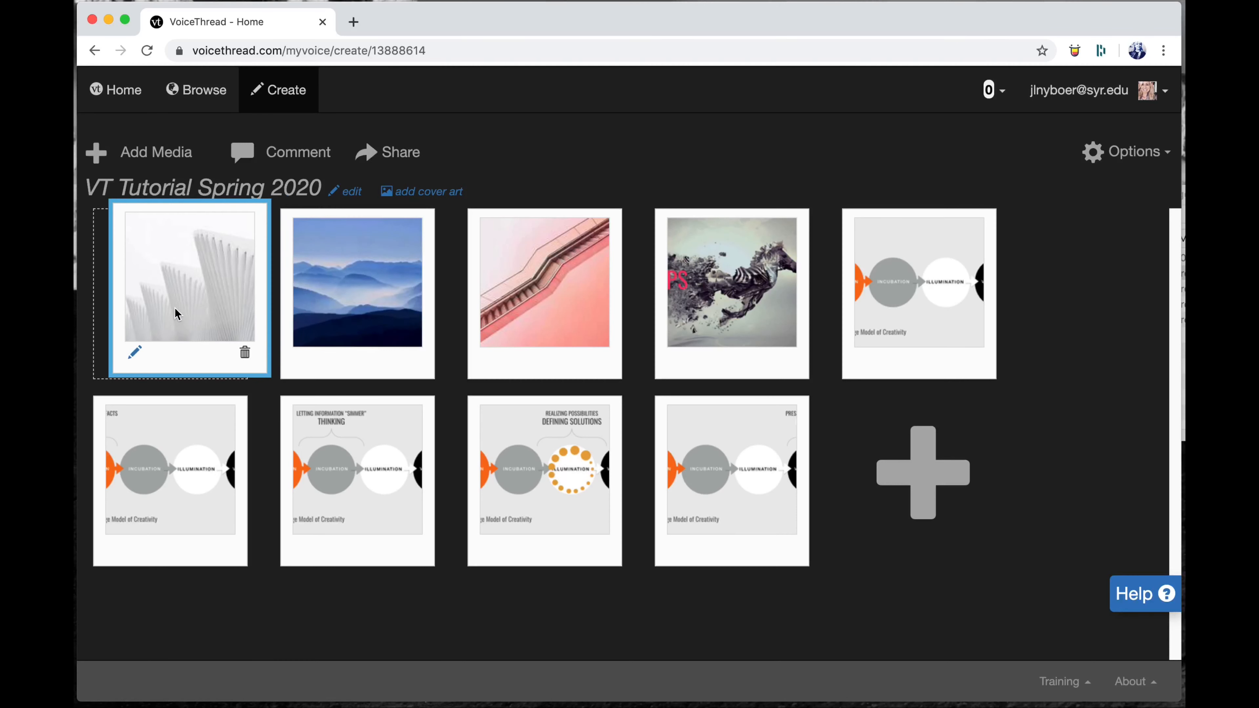
click(366, 308)
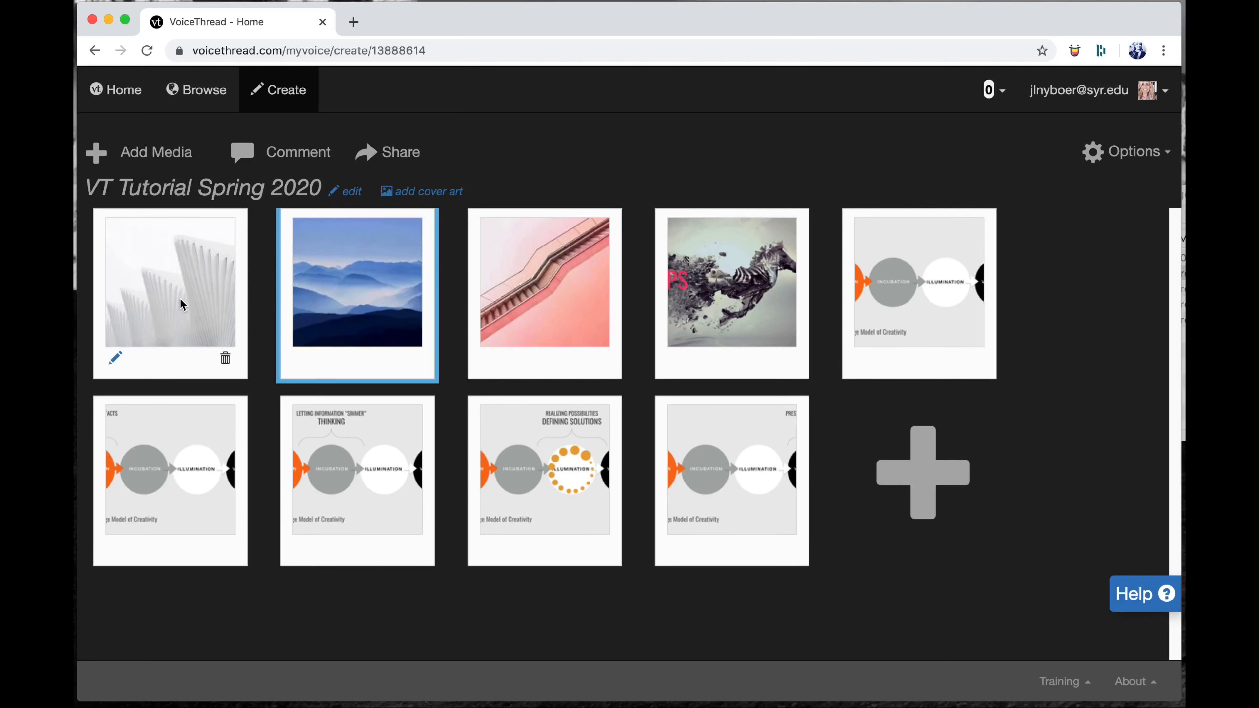
drag(345, 283, 186, 276)
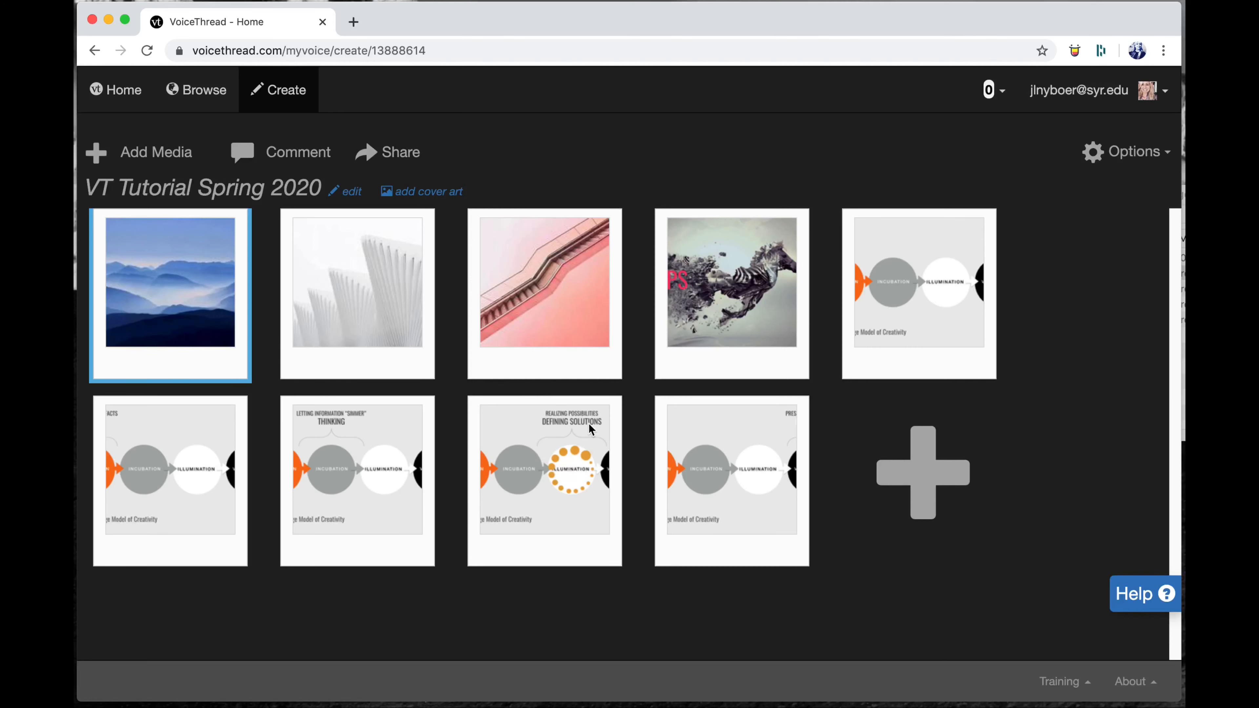
- Delete the five creativity-model slides that follow the zebra slide, confirming each deletion
click(765, 309)
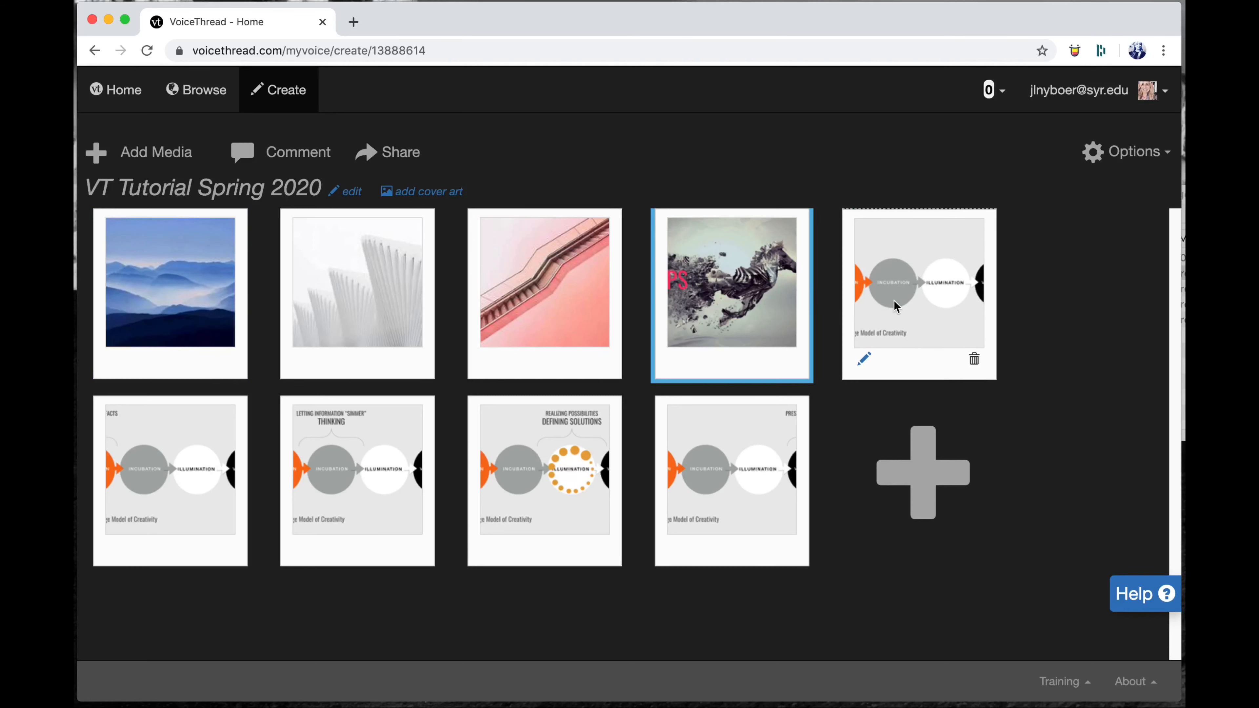
click(793, 553)
click(794, 550)
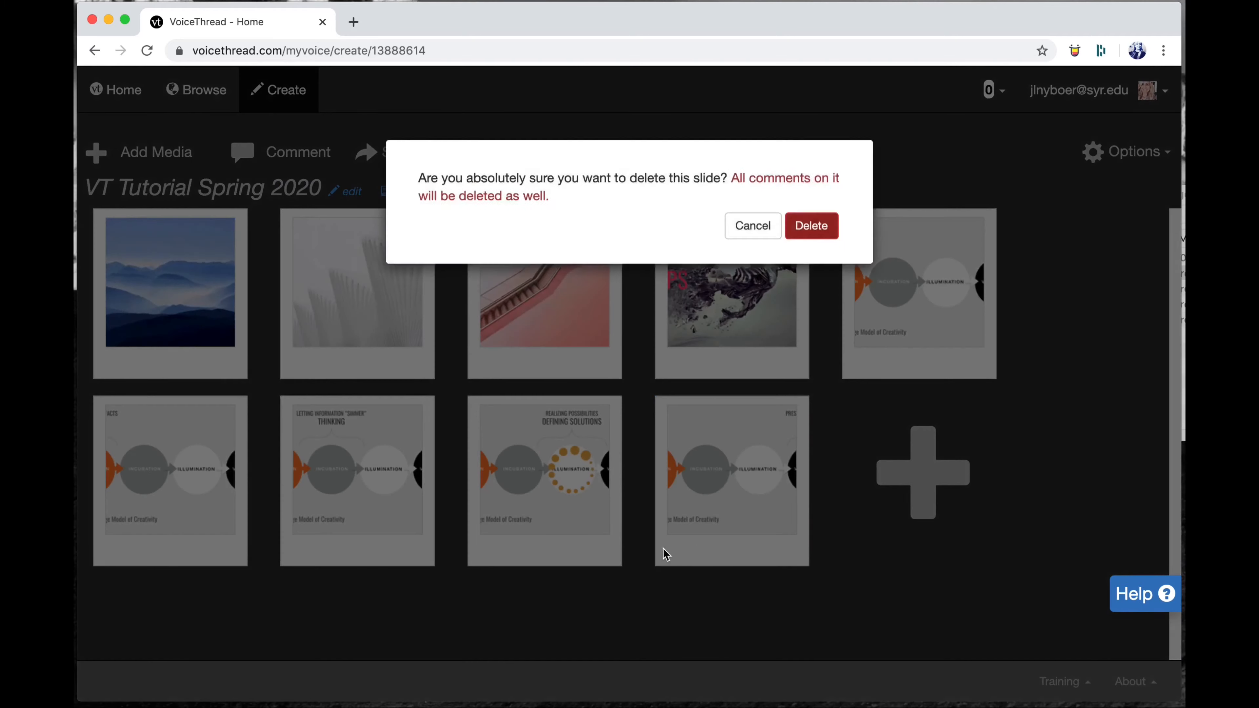
click(813, 232)
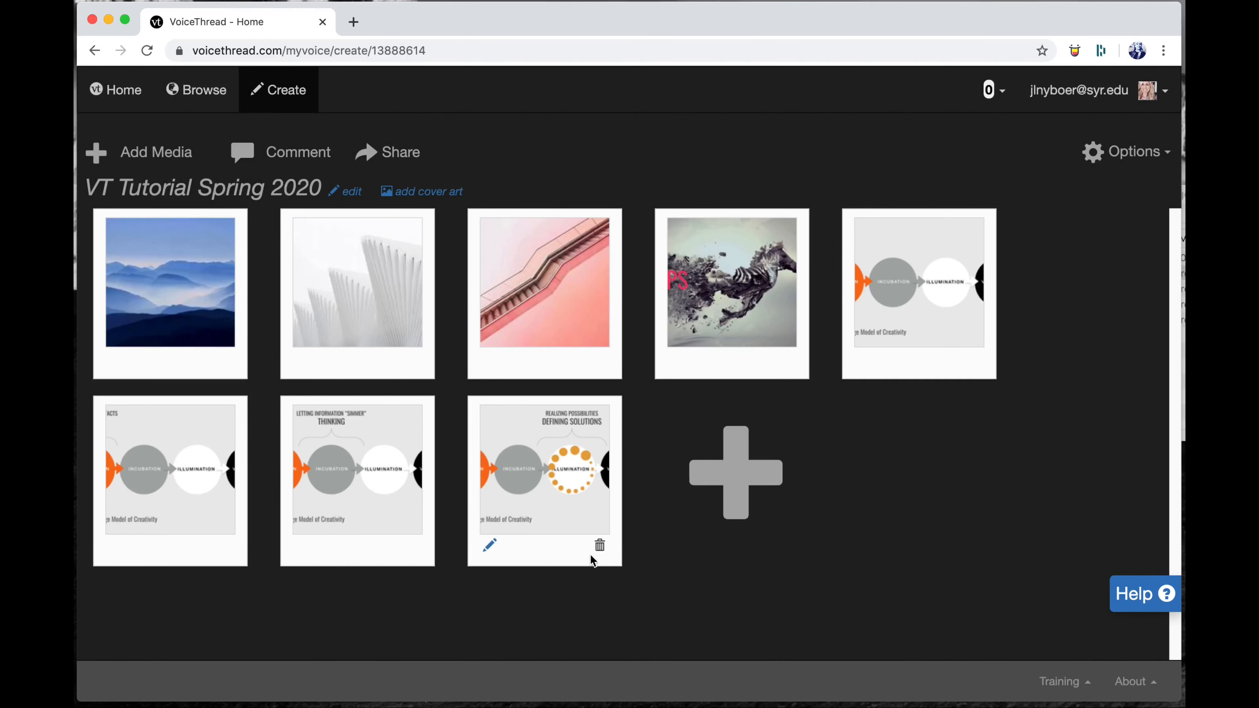
click(599, 546)
click(829, 238)
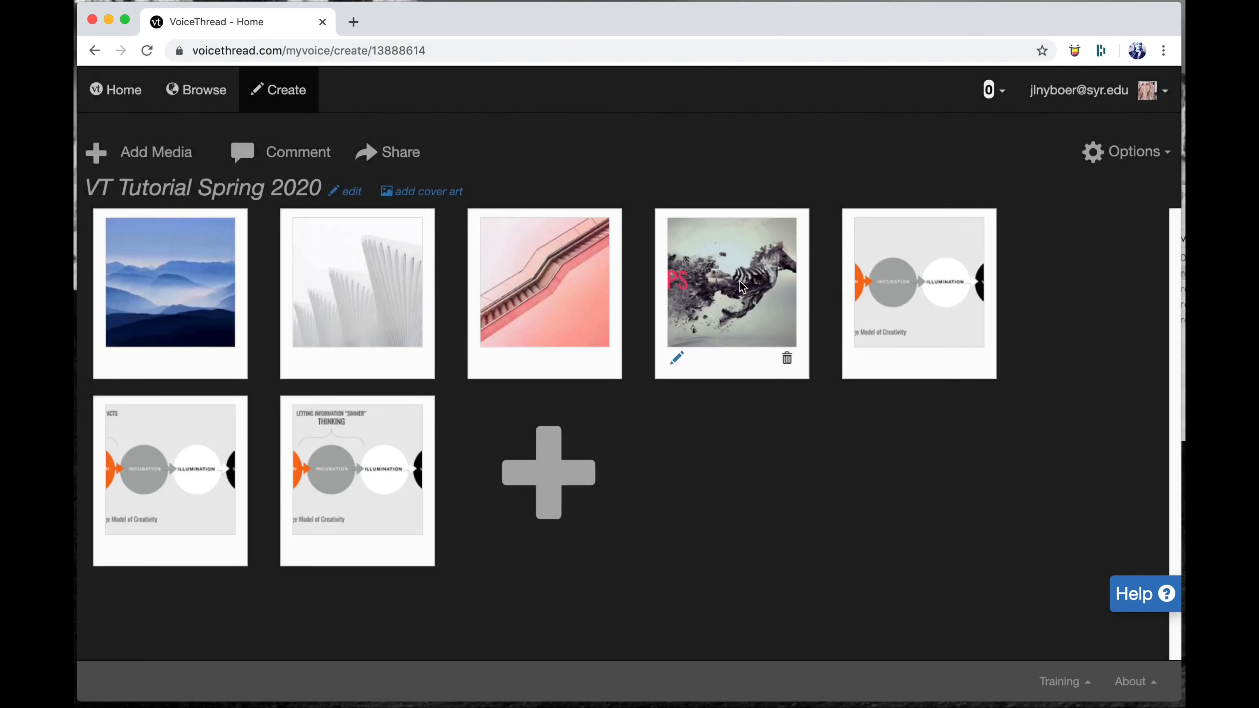
click(414, 547)
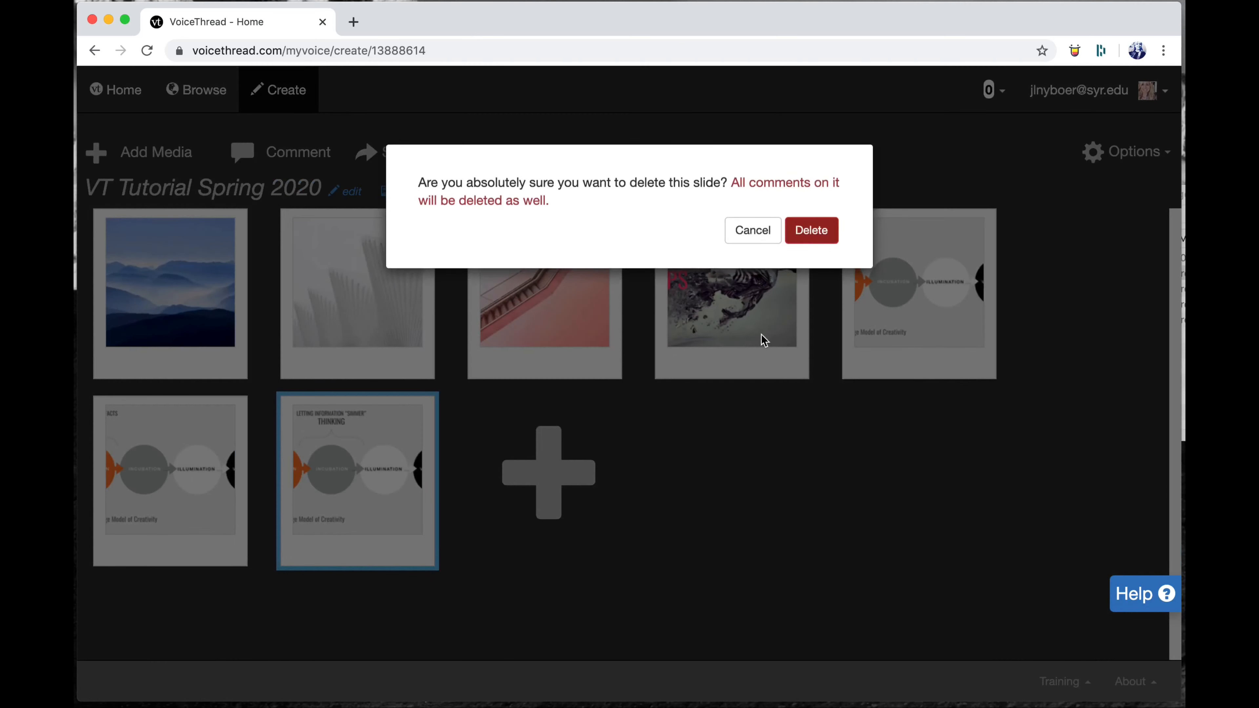
click(825, 236)
click(229, 550)
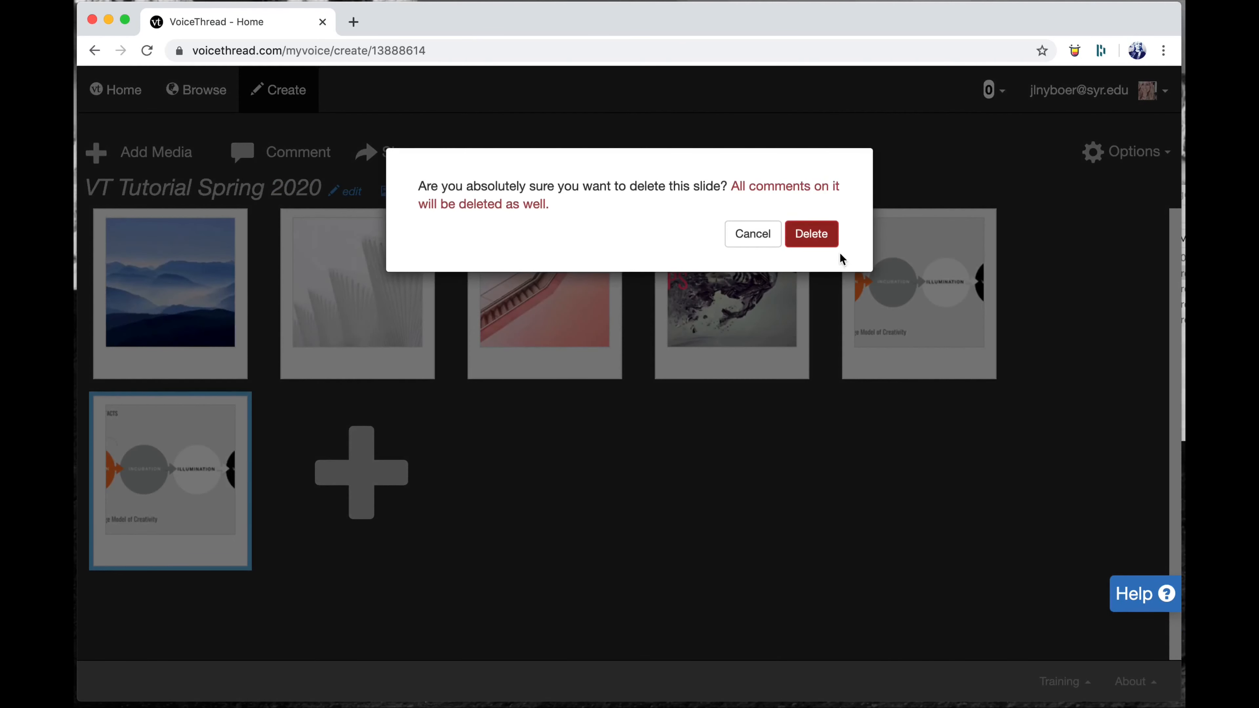
click(822, 236)
click(975, 359)
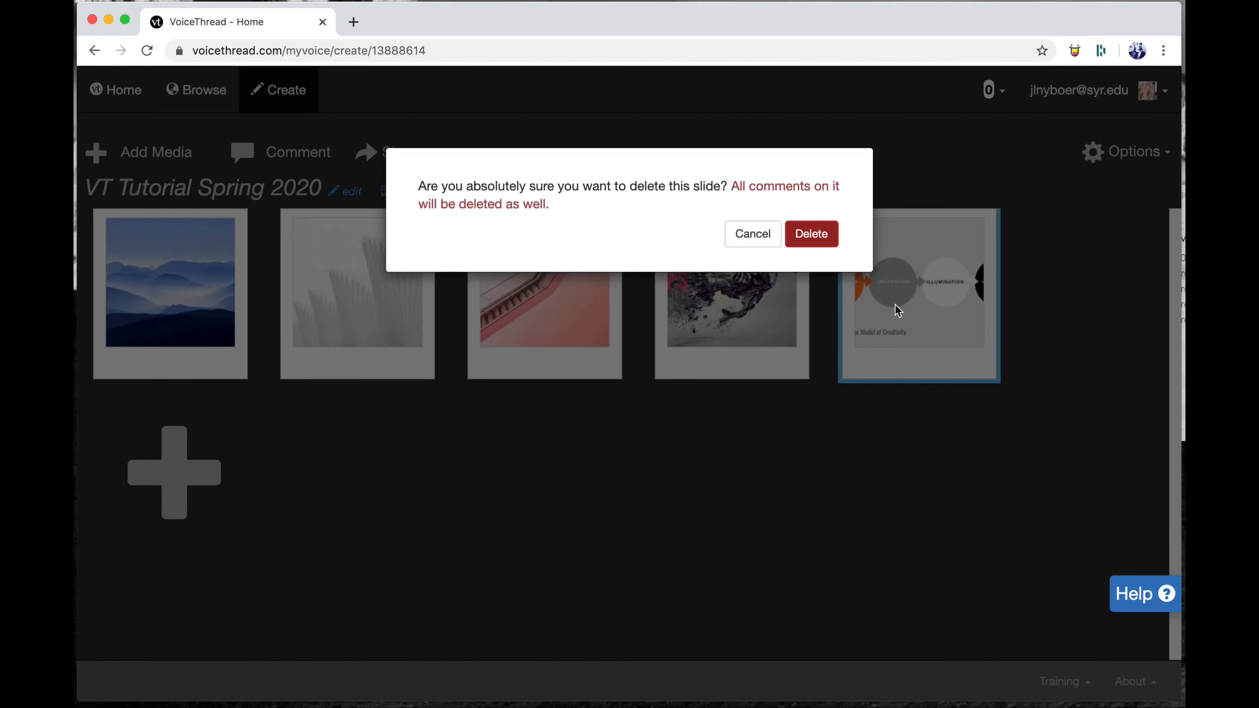
click(823, 236)
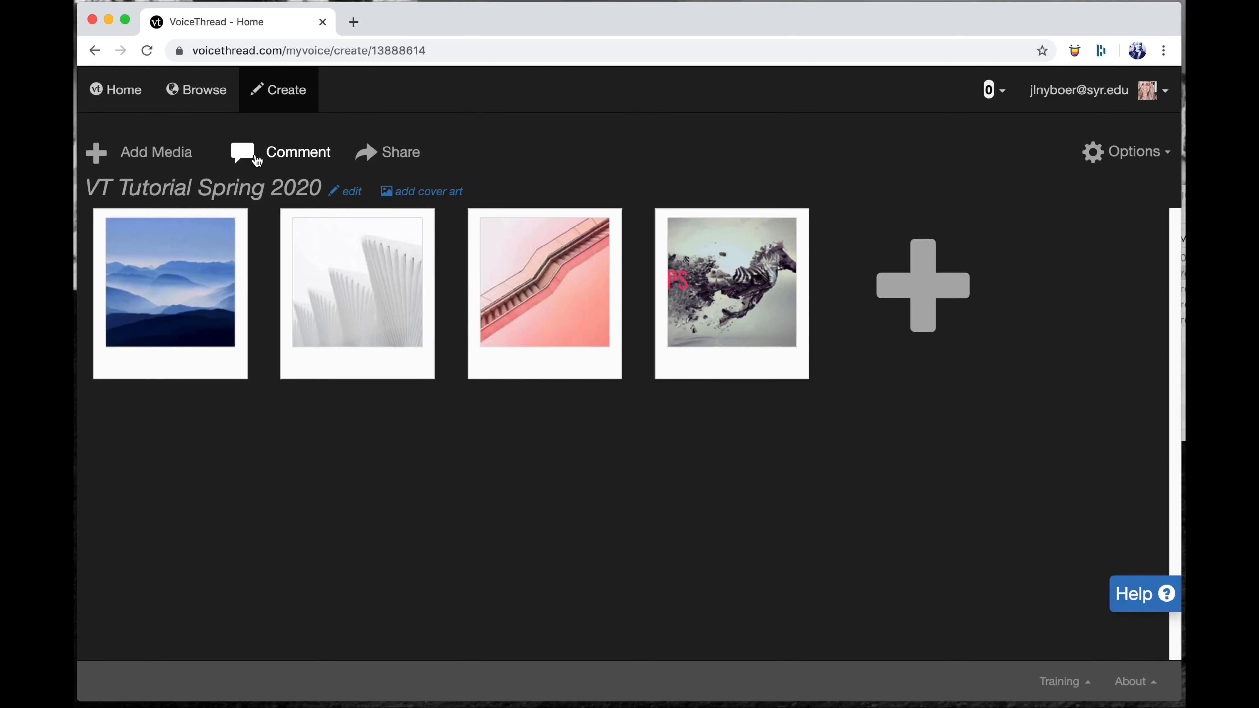
- View the VoiceThread in its commenting mode from the edit page, and close the player
click(294, 158)
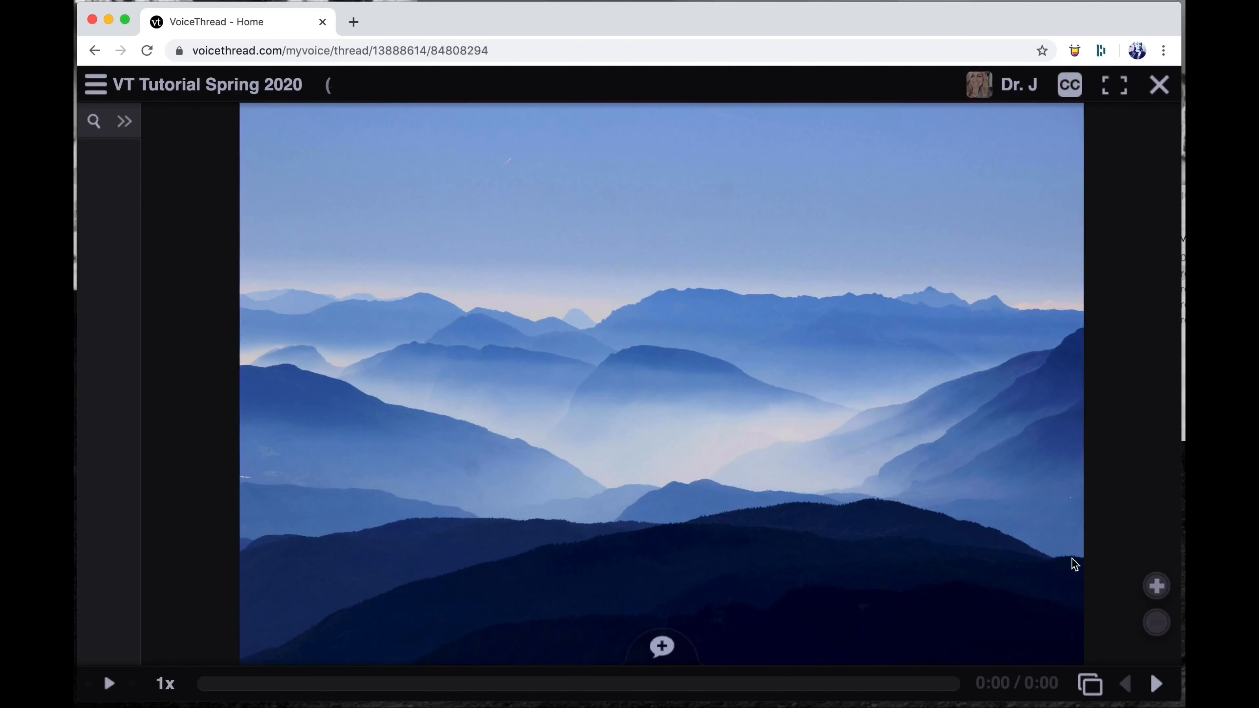
click(1159, 85)
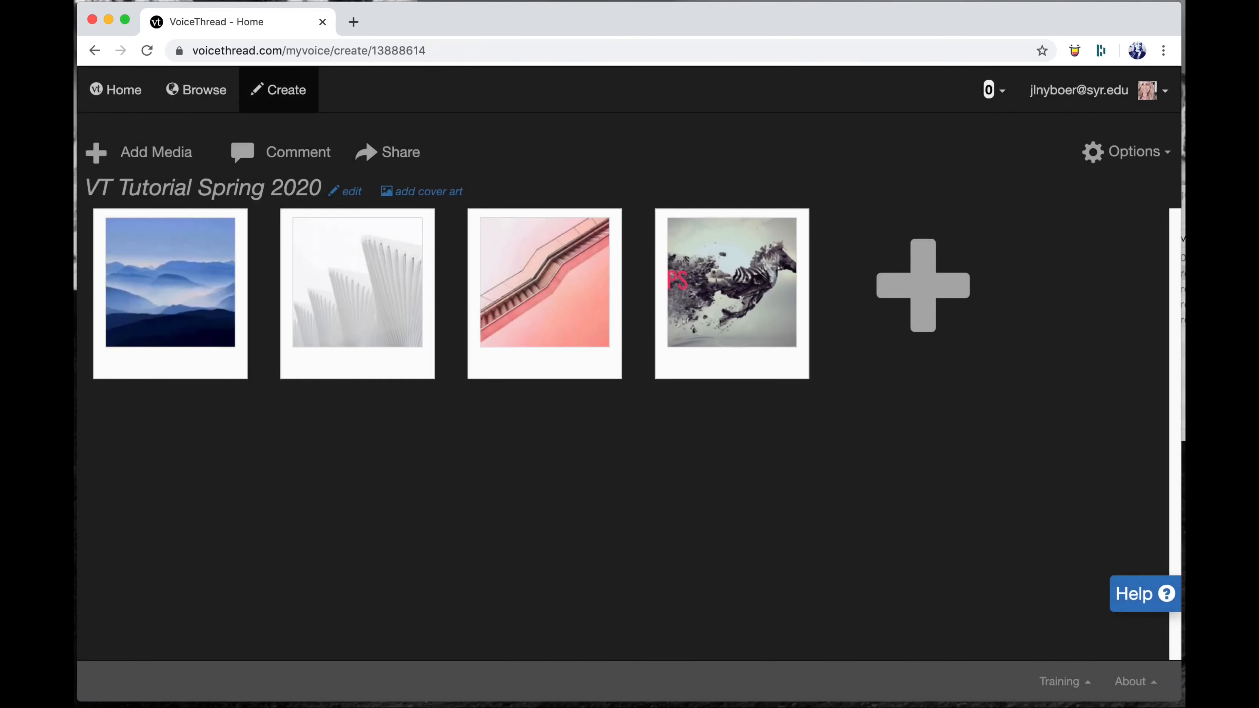
- Open VT Tutorial Spring 2020 from the home page and start recording a microphone comment on its first slide
click(117, 95)
mouse_move(302, 260)
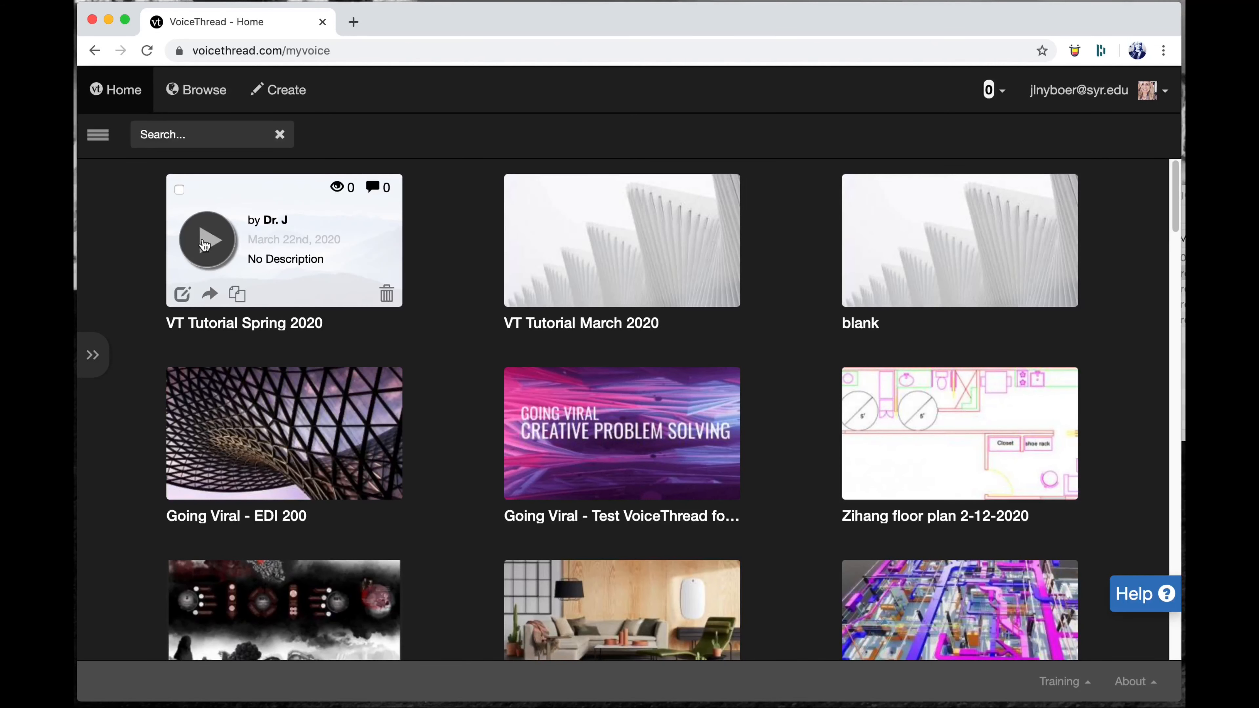
click(203, 243)
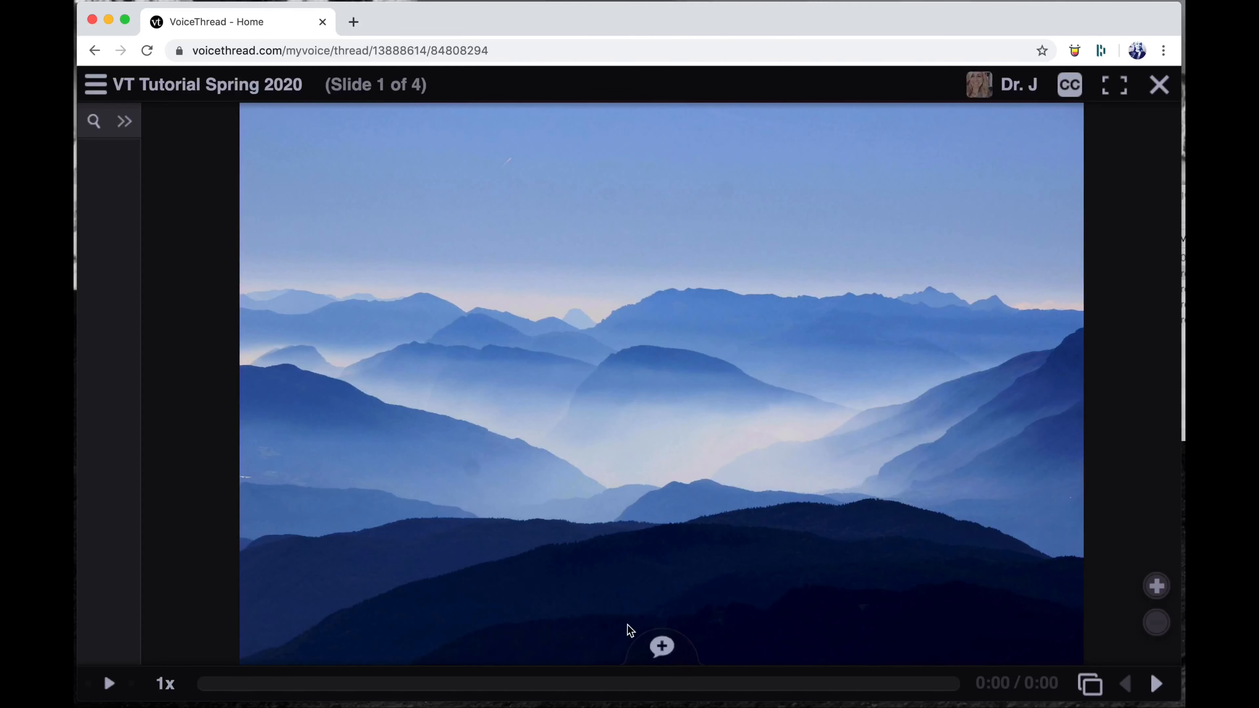
click(662, 647)
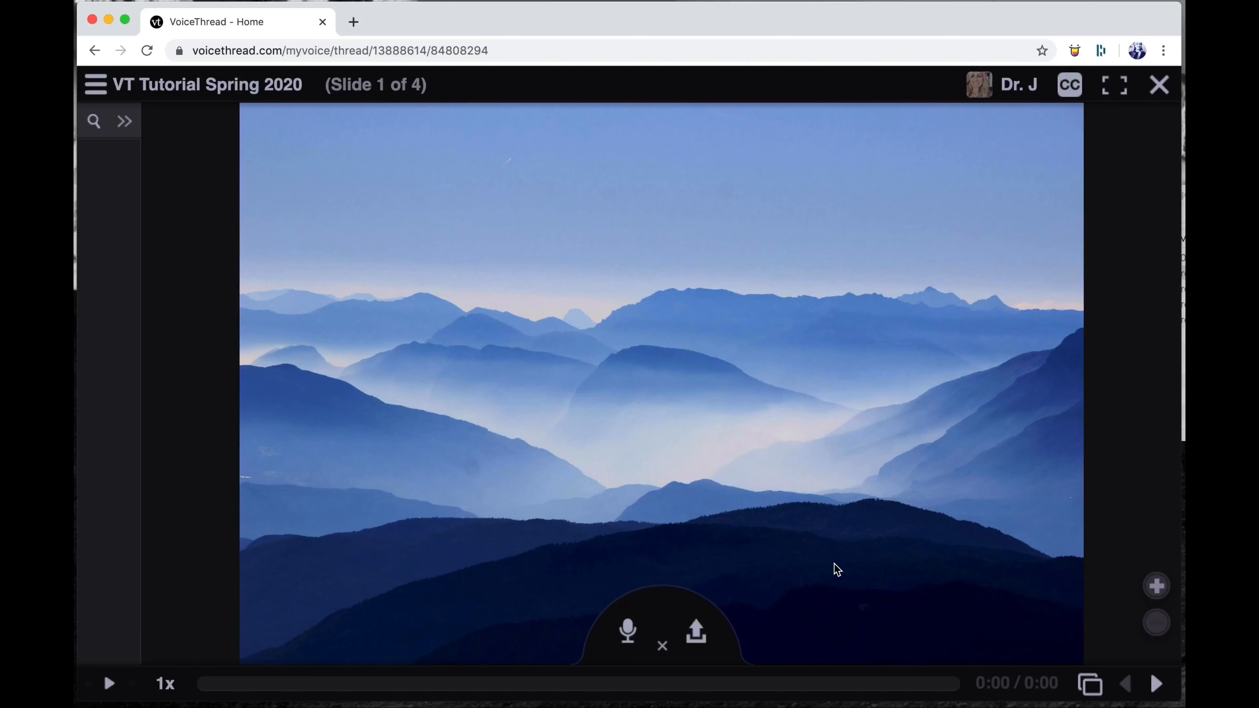
click(628, 629)
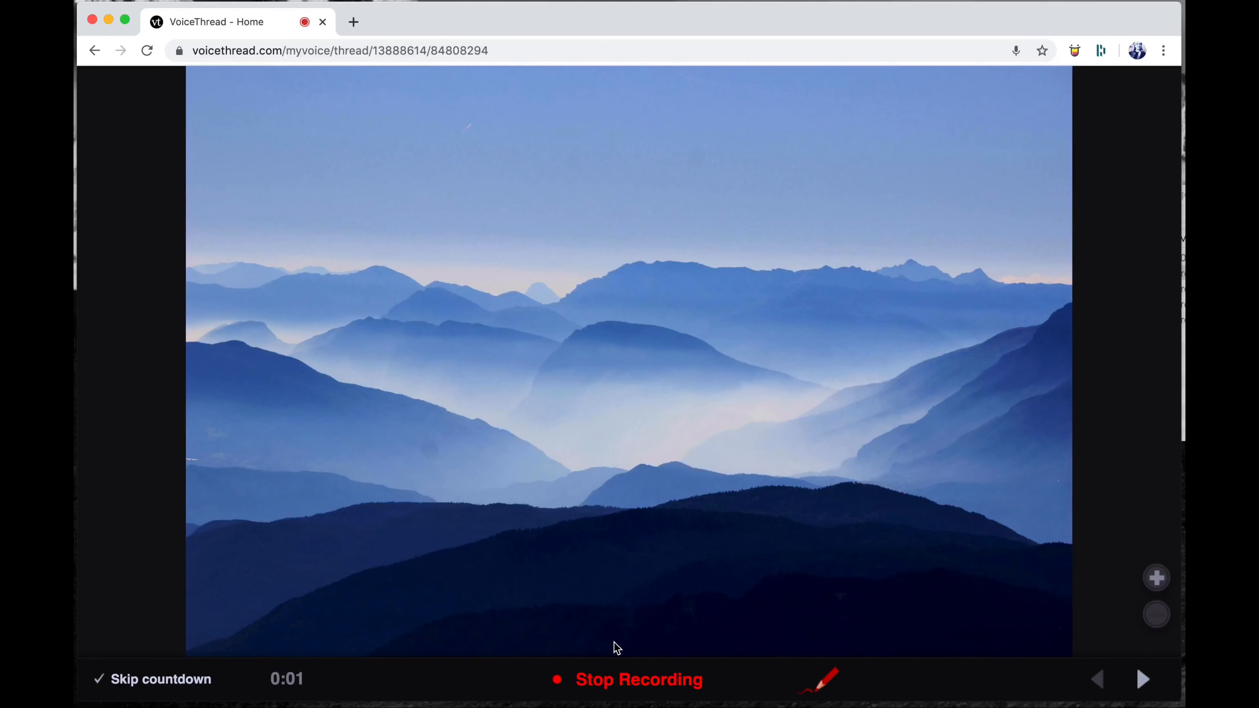
- Draw a white squiggle over the dark foreground hills and an orange one over the mist while recording on the first slide
click(827, 683)
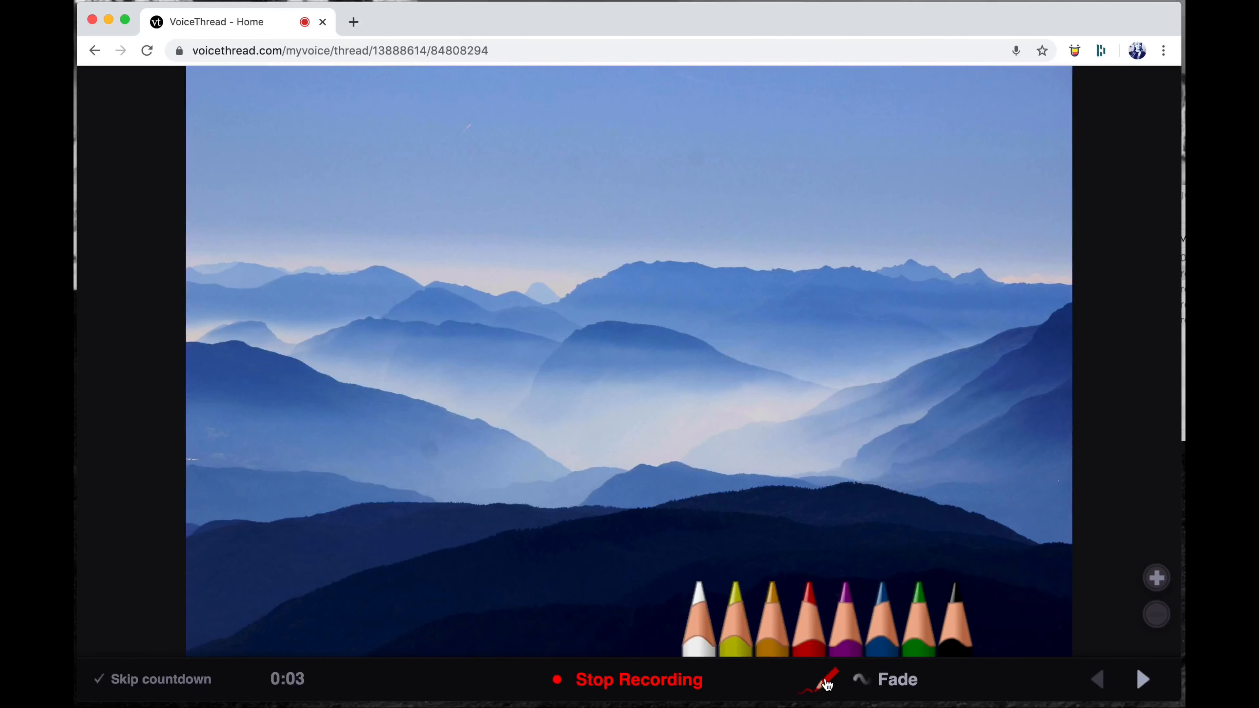
click(696, 617)
drag(623, 572, 740, 528)
click(826, 683)
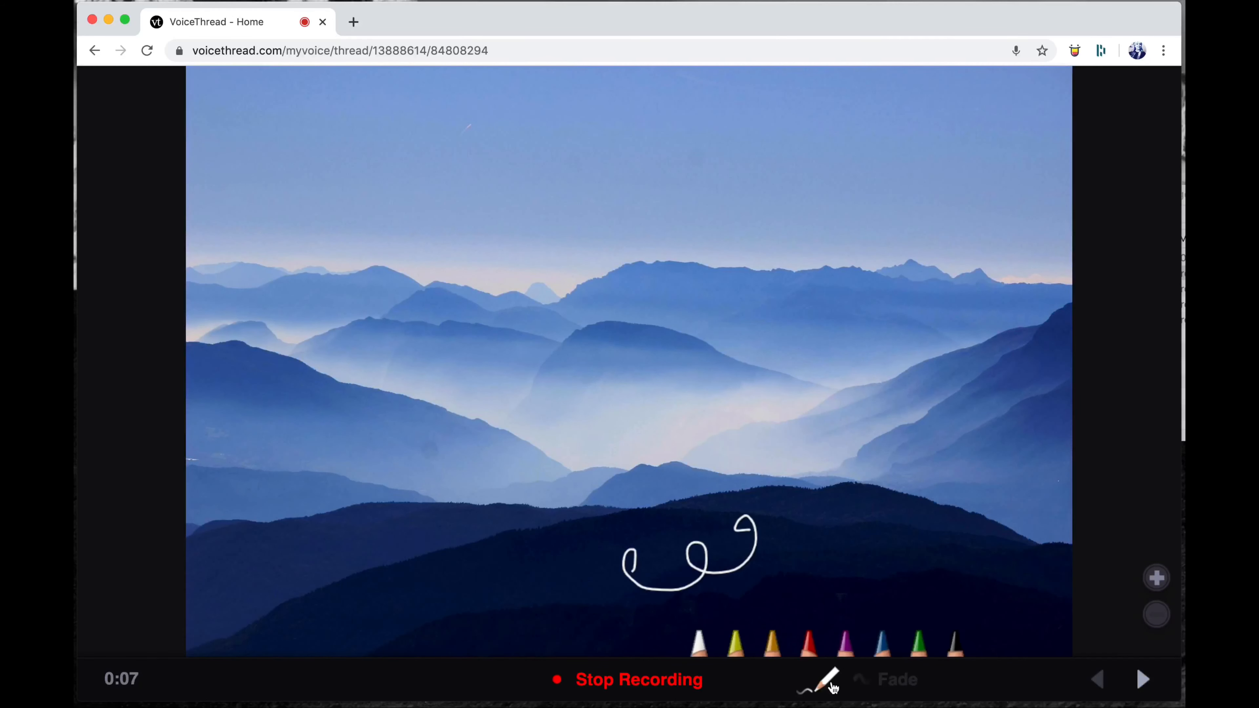
click(785, 637)
mouse_move(604, 399)
mouse_down()
mouse_move(553, 421)
mouse_move(430, 396)
mouse_move(406, 377)
mouse_up()
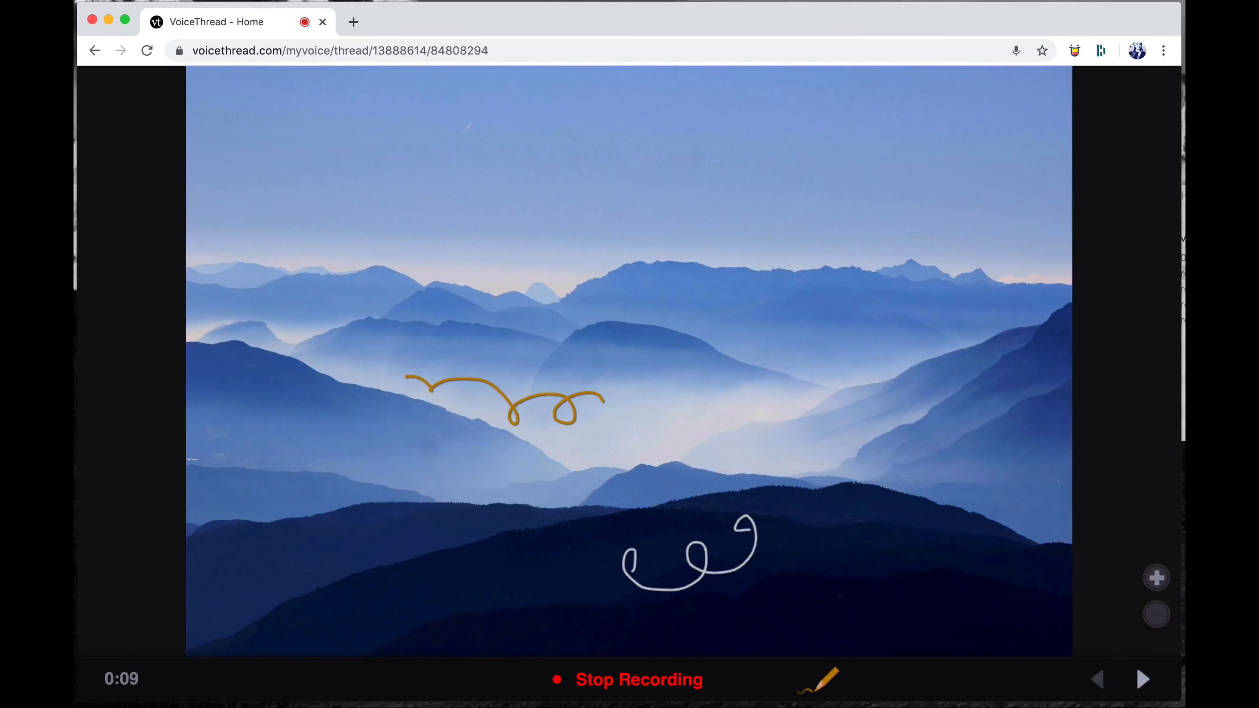
- Advance through the white architecture slide to the pink staircase slide during the recording, and draw a red oval
click(1140, 678)
click(823, 678)
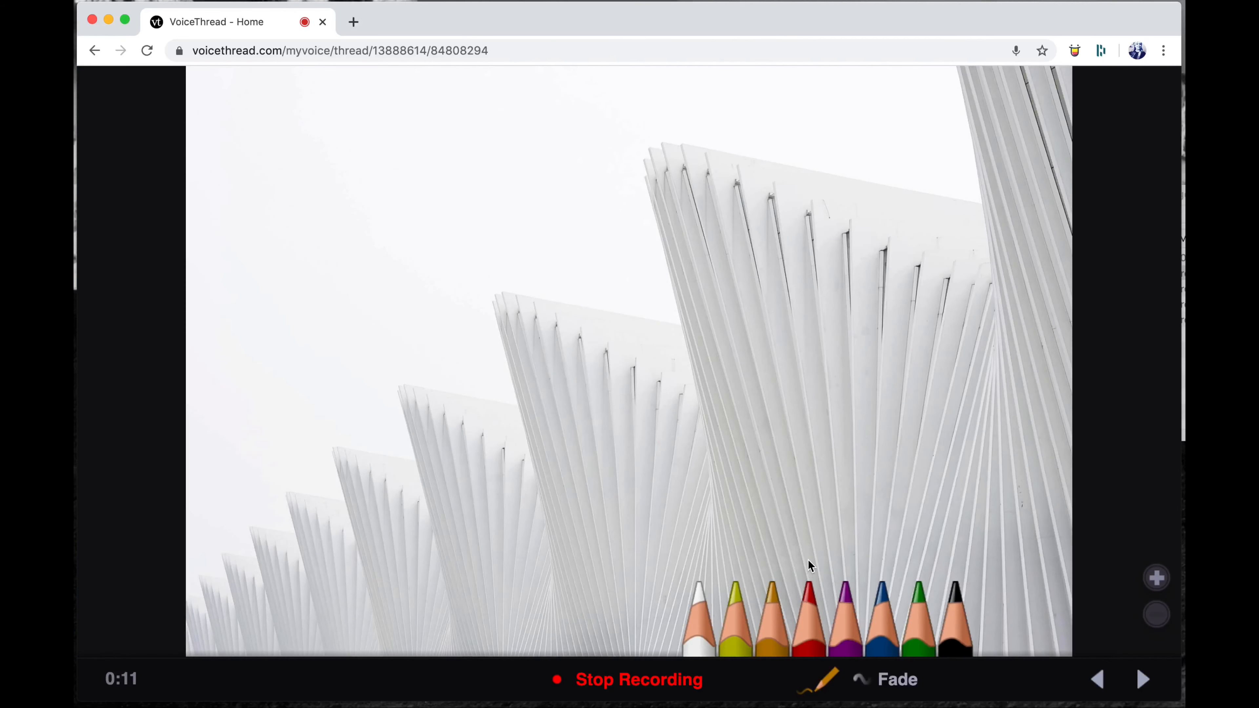
click(809, 592)
mouse_move(806, 441)
mouse_down()
mouse_move(716, 434)
mouse_move(758, 491)
mouse_move(815, 486)
mouse_up()
click(1143, 679)
click(823, 680)
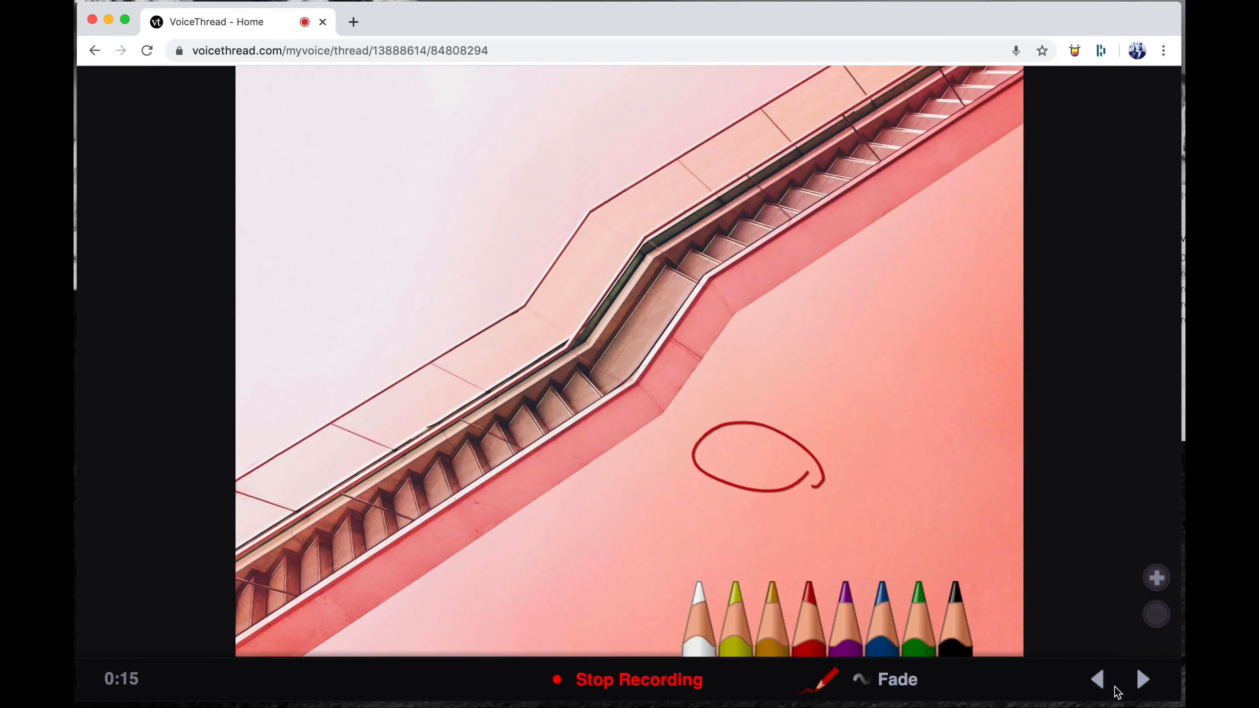
- Move back and forth between slides until the first slide is reached, then stop the recording and save the comment
click(1097, 679)
click(1142, 678)
click(1143, 680)
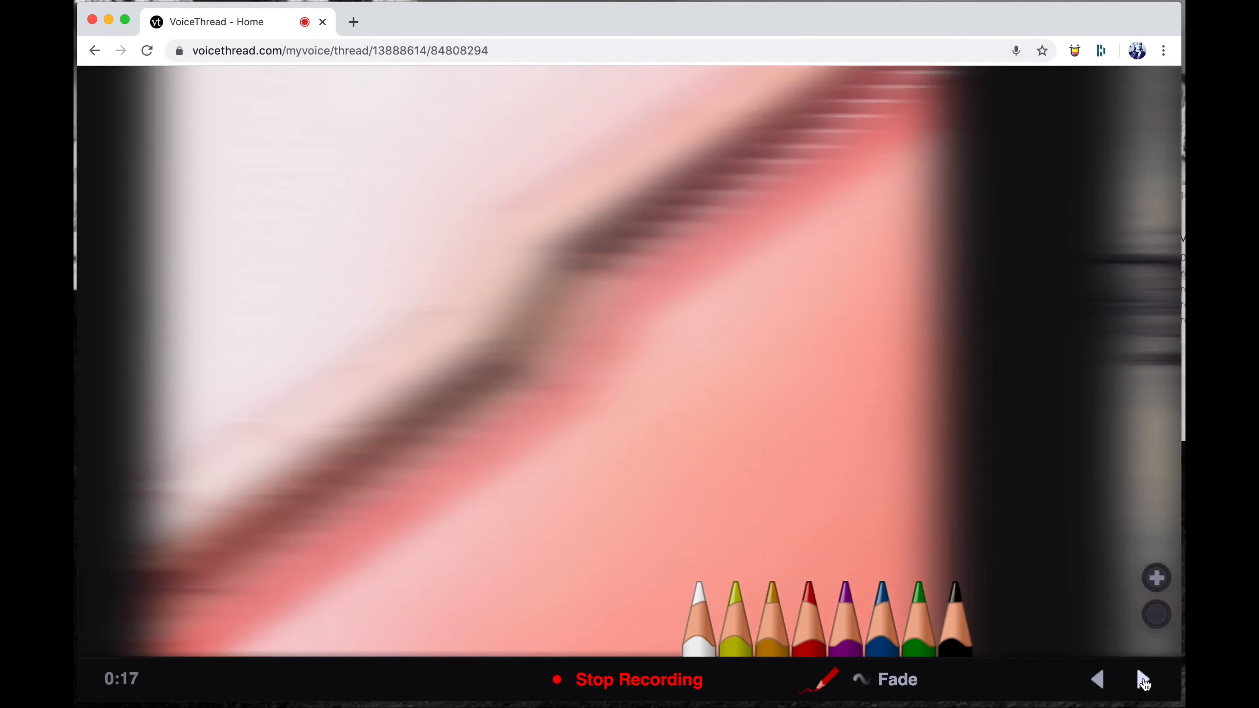
click(1097, 679)
click(1098, 680)
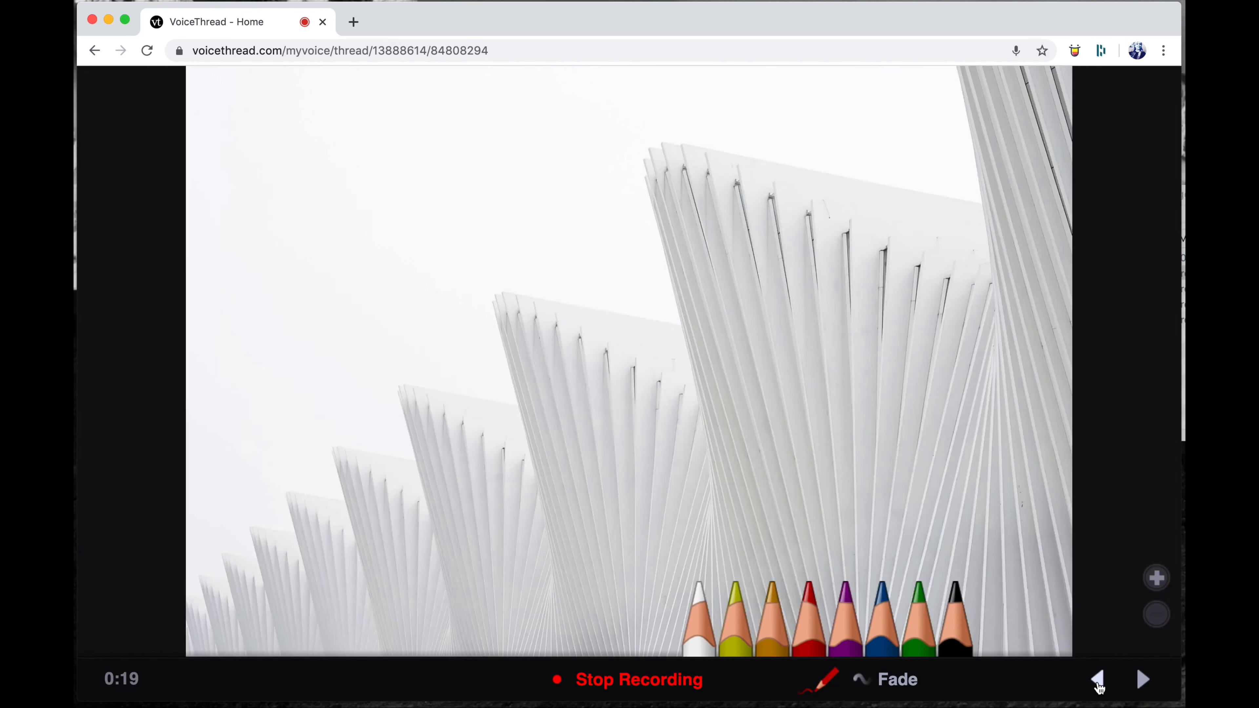
click(1097, 680)
click(605, 686)
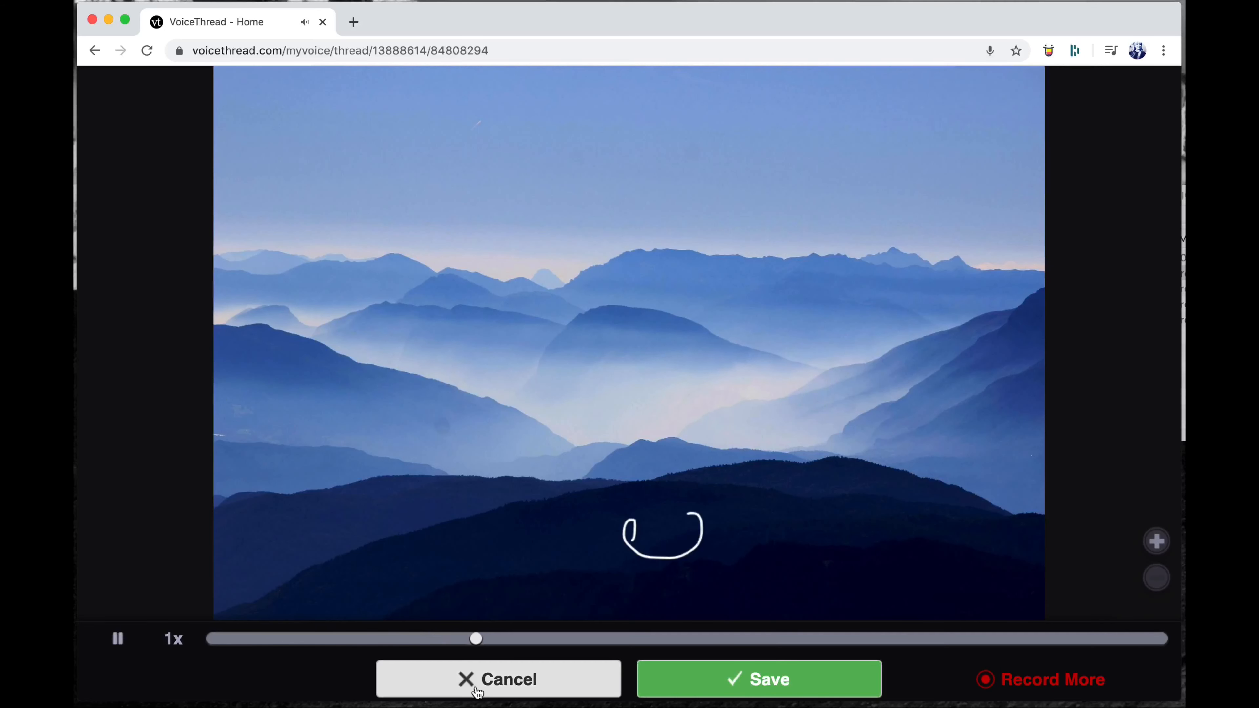
click(757, 683)
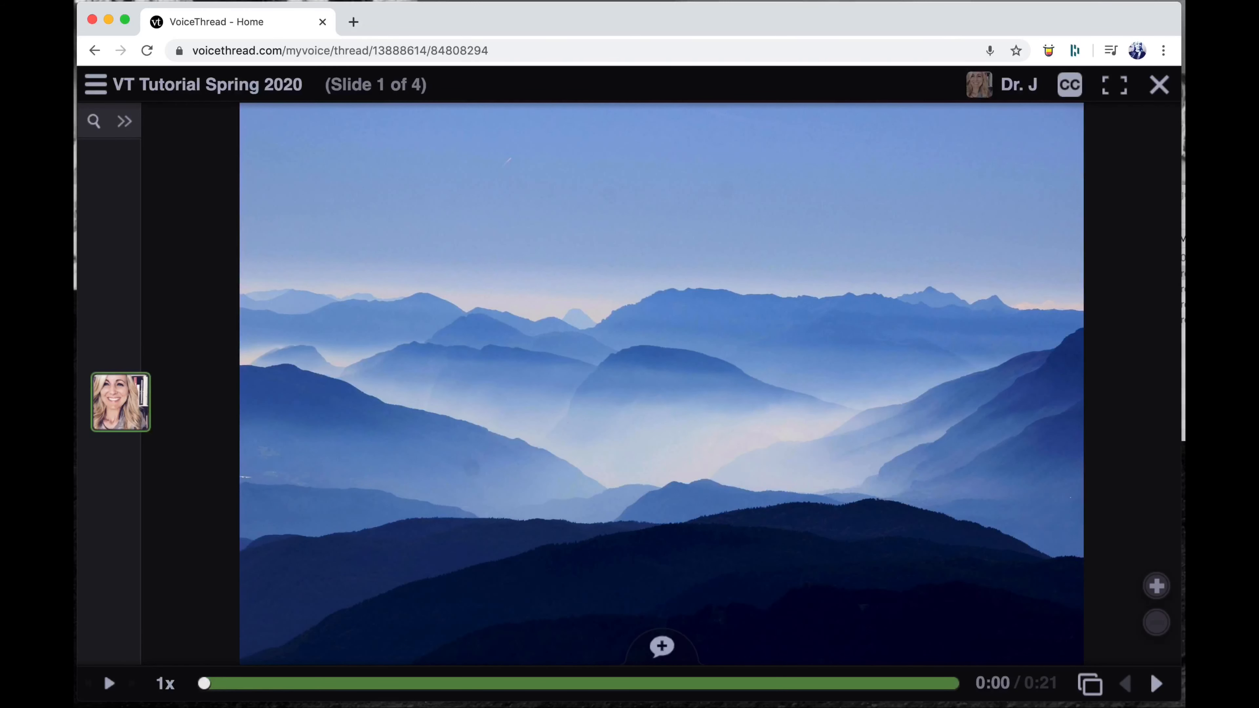
- Play the start of the saved comment on the first slide, pause it, and rewind to the beginning
click(137, 425)
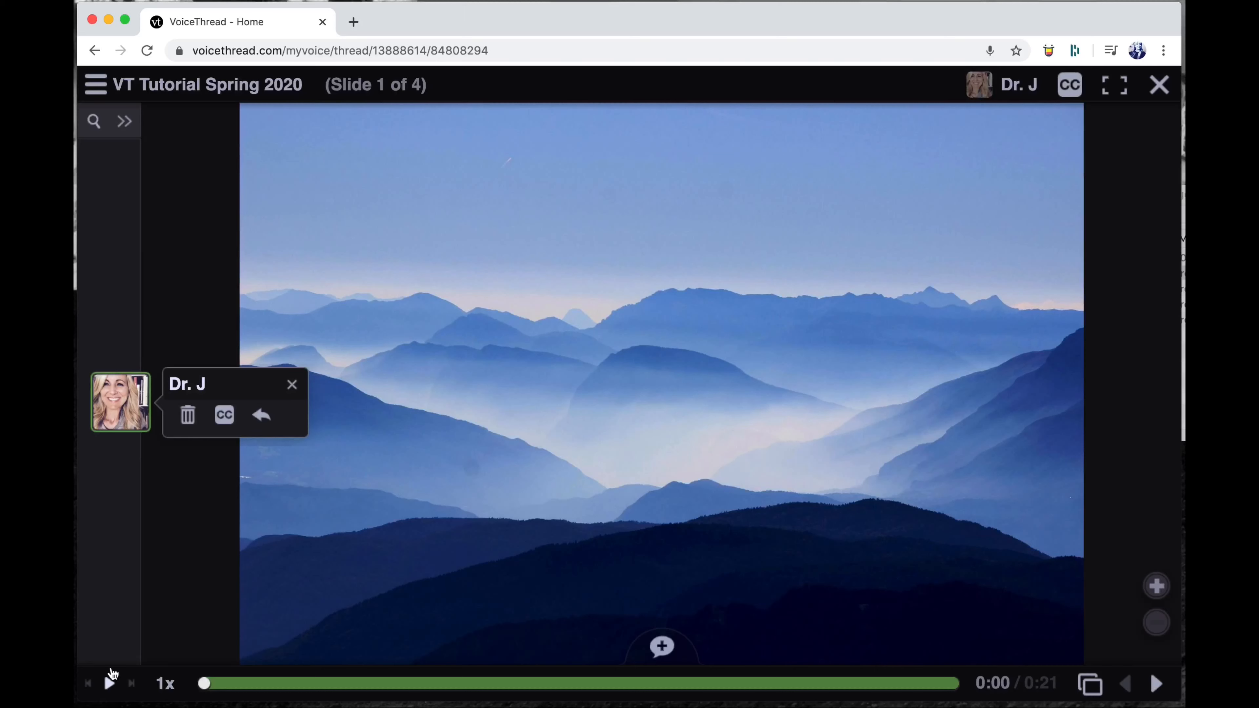
click(109, 683)
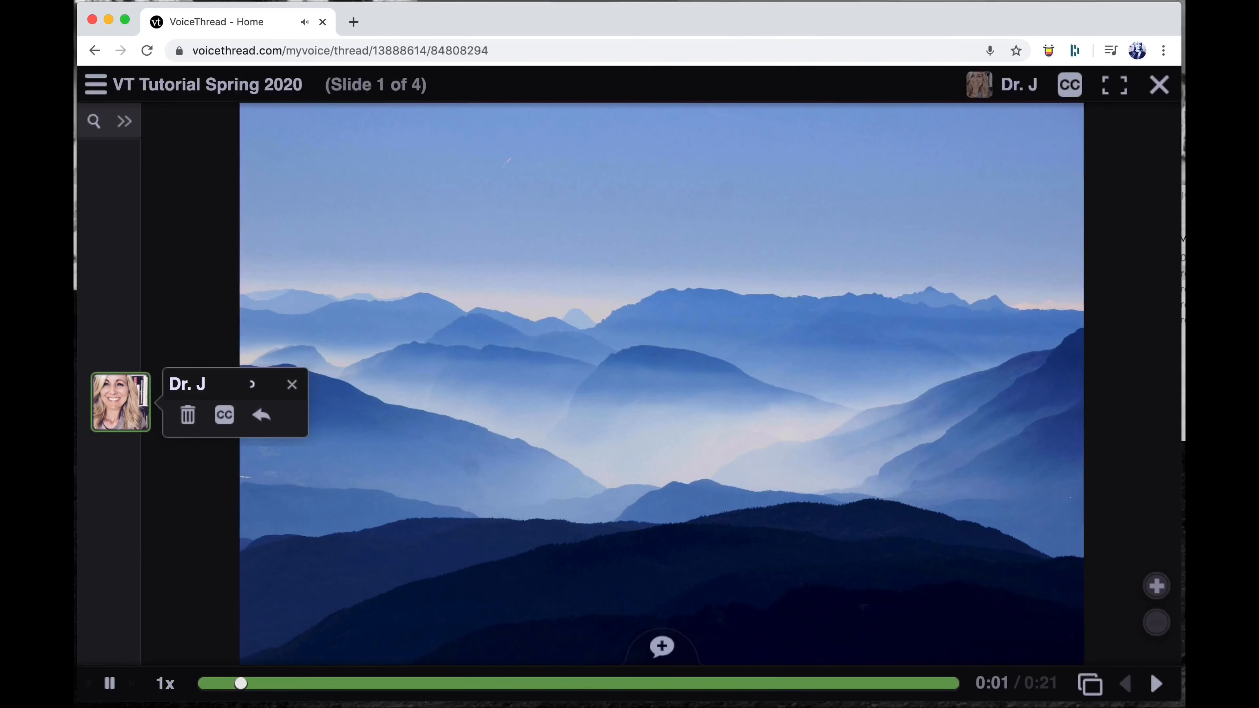
click(109, 684)
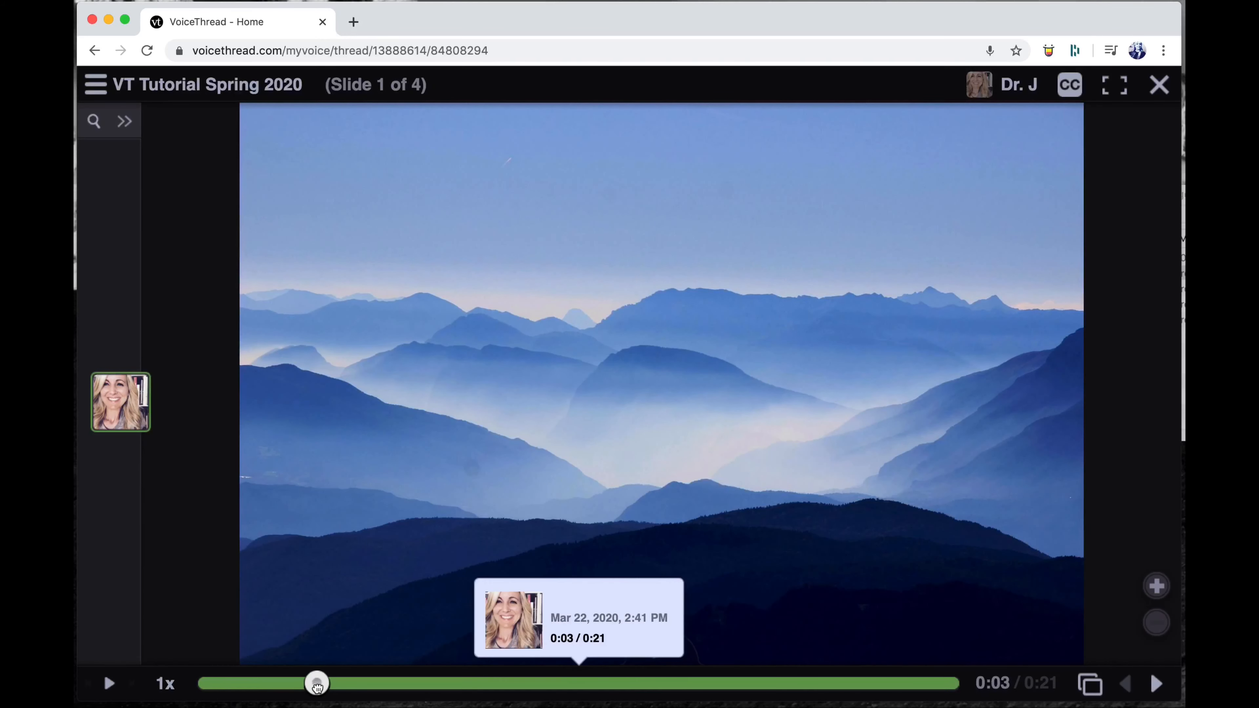
drag(317, 684, 198, 685)
- Play the comment at 2x speed, and return the playback speed to 1x (normal speed)
click(169, 685)
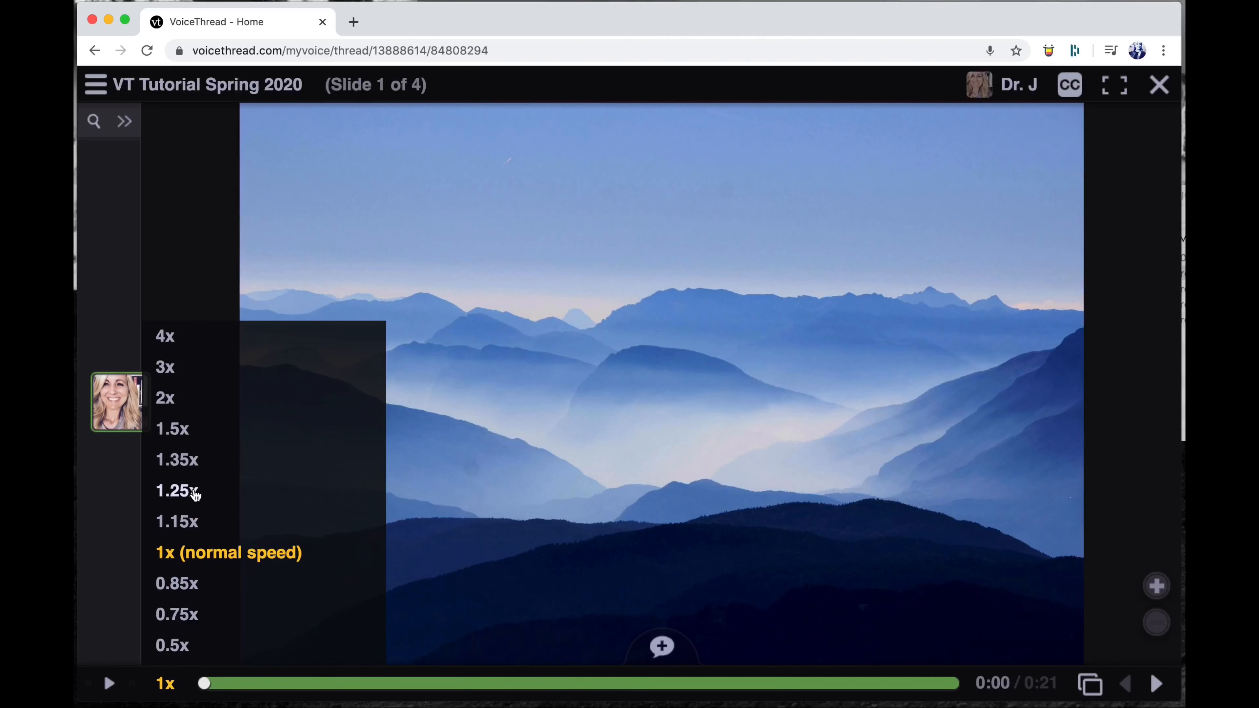
click(185, 411)
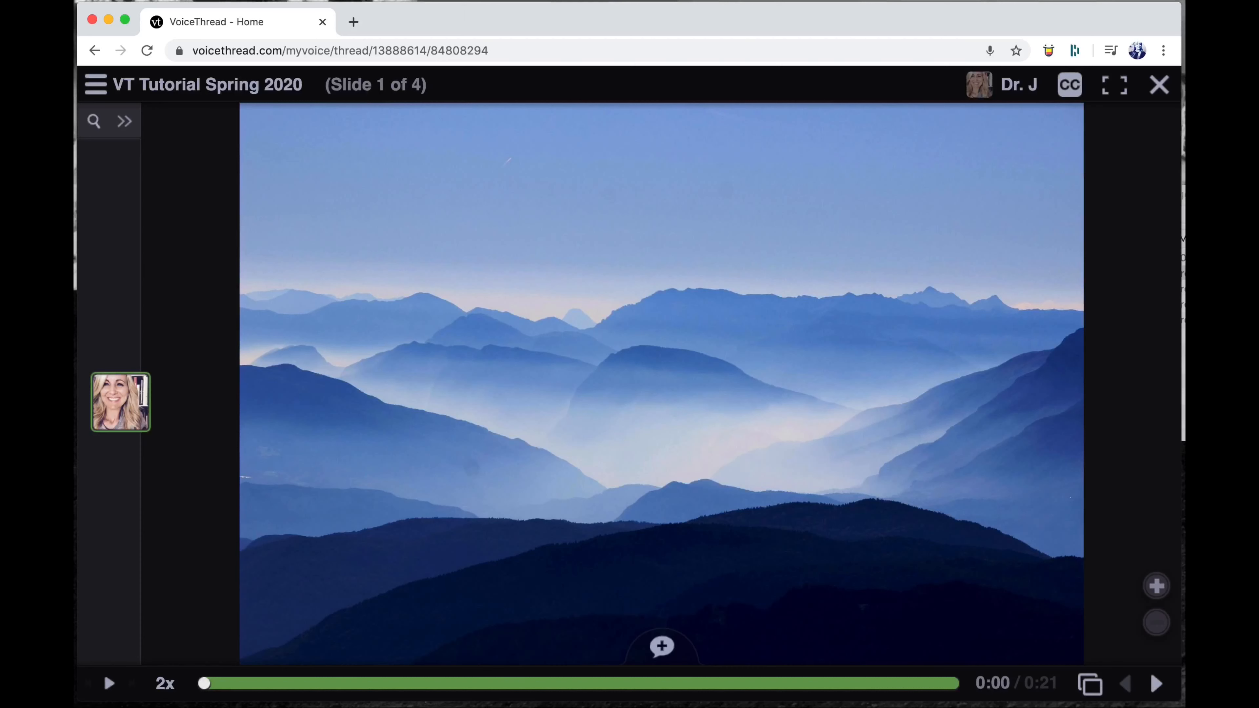
click(110, 684)
click(166, 682)
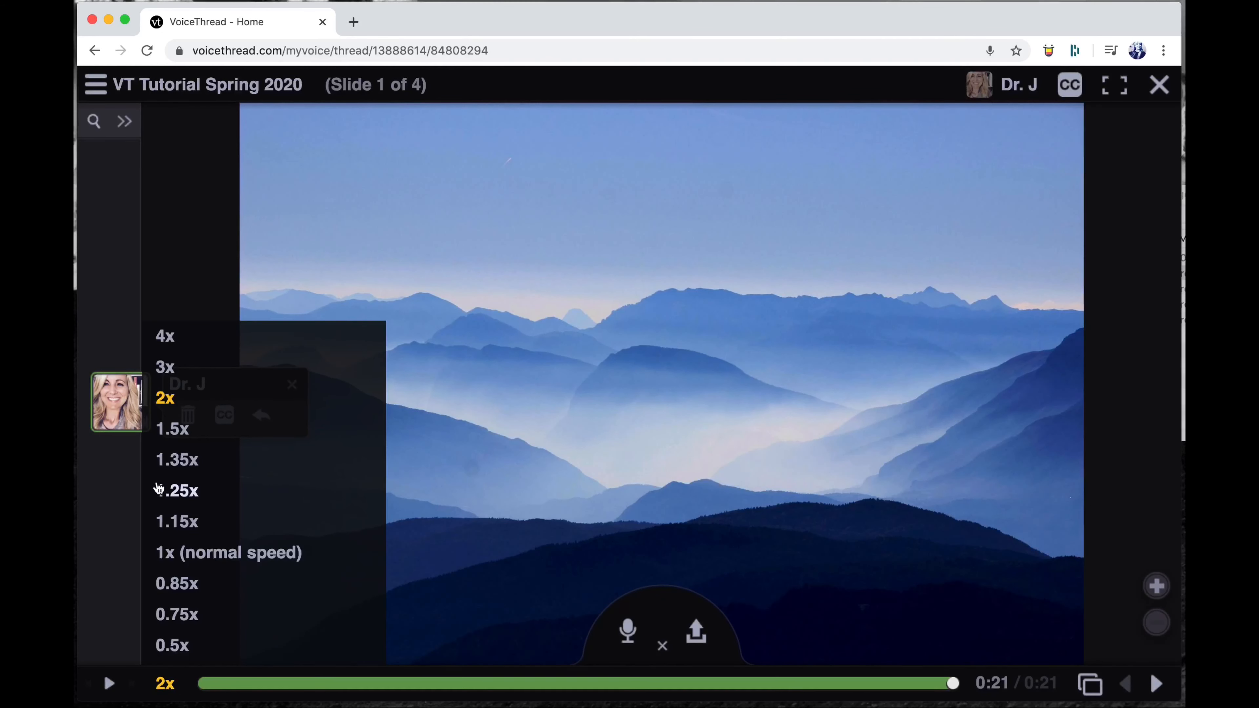
click(176, 554)
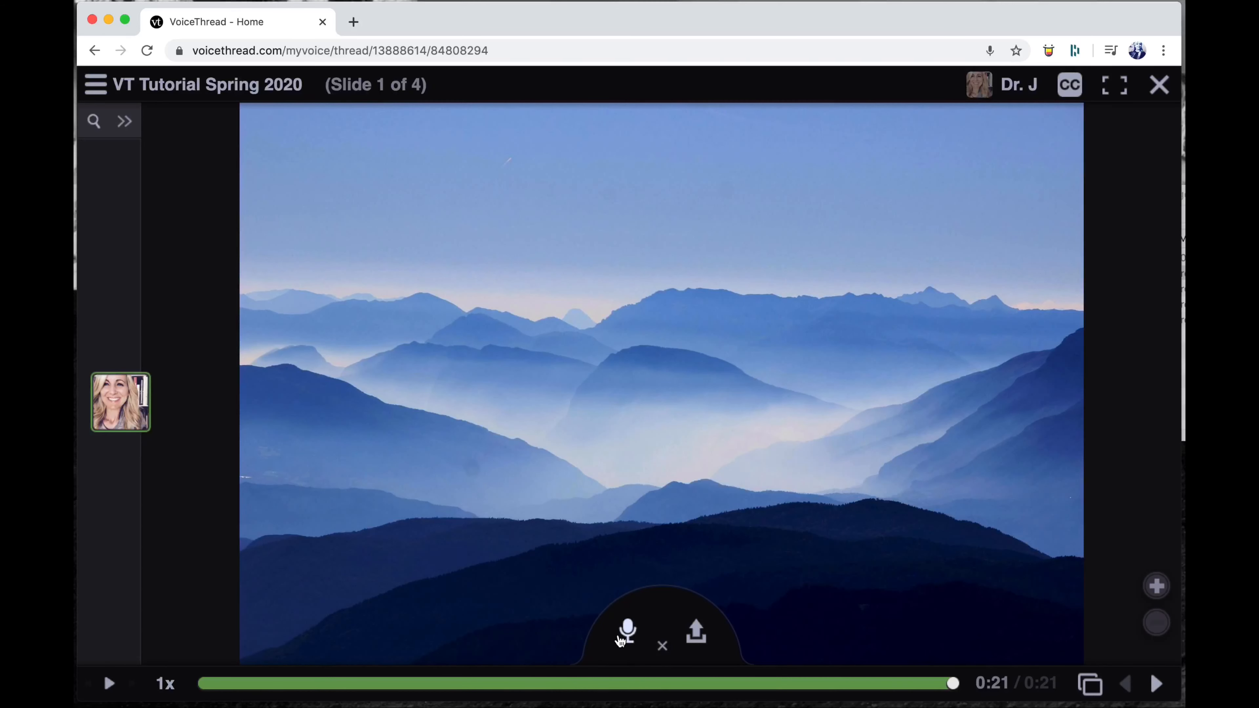
- Record a second microphone comment on the first slide with a small red oval on the dark ridge, and save it
click(626, 632)
click(834, 677)
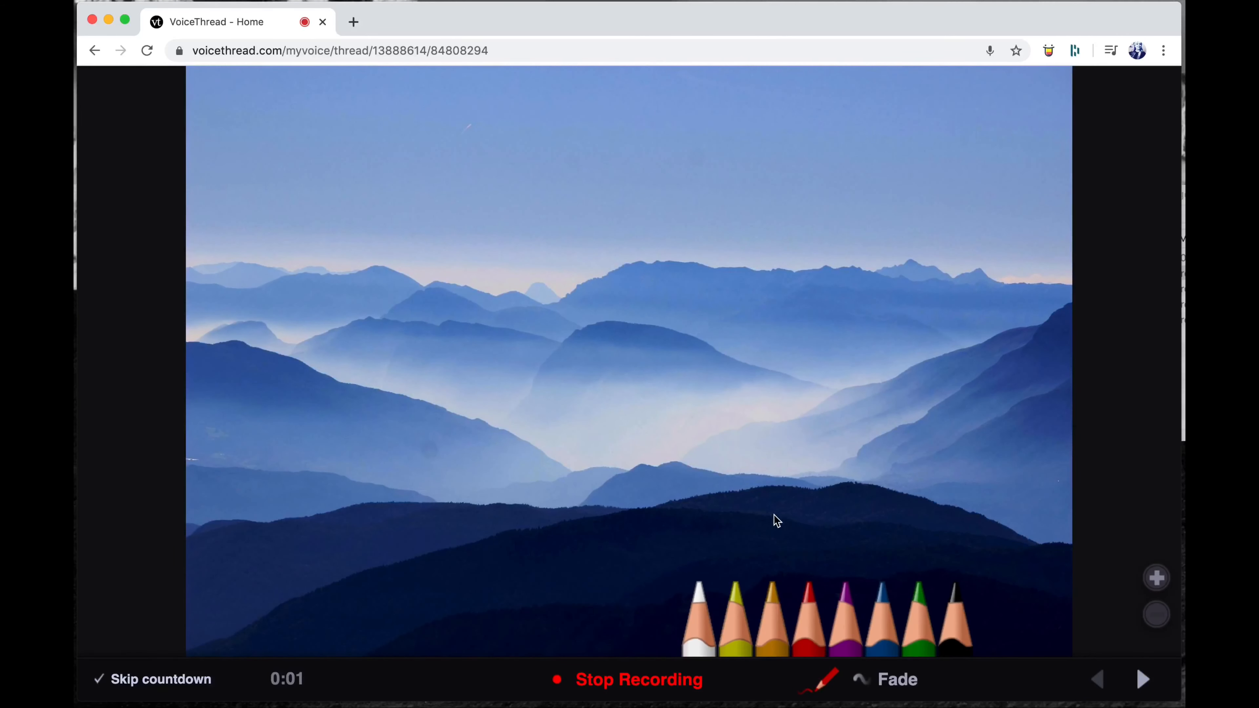
drag(773, 517, 773, 516)
click(678, 684)
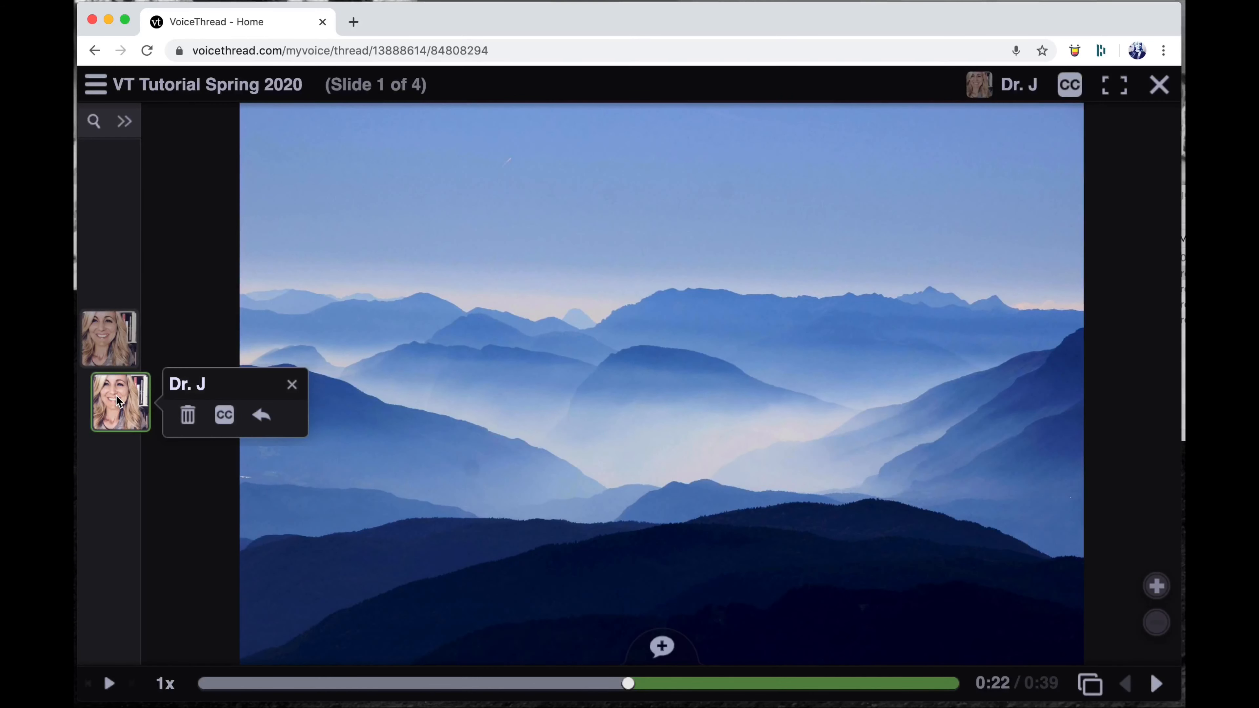
- Play back the two comments on the first slide by switching between them, pausing playback along the way
click(111, 345)
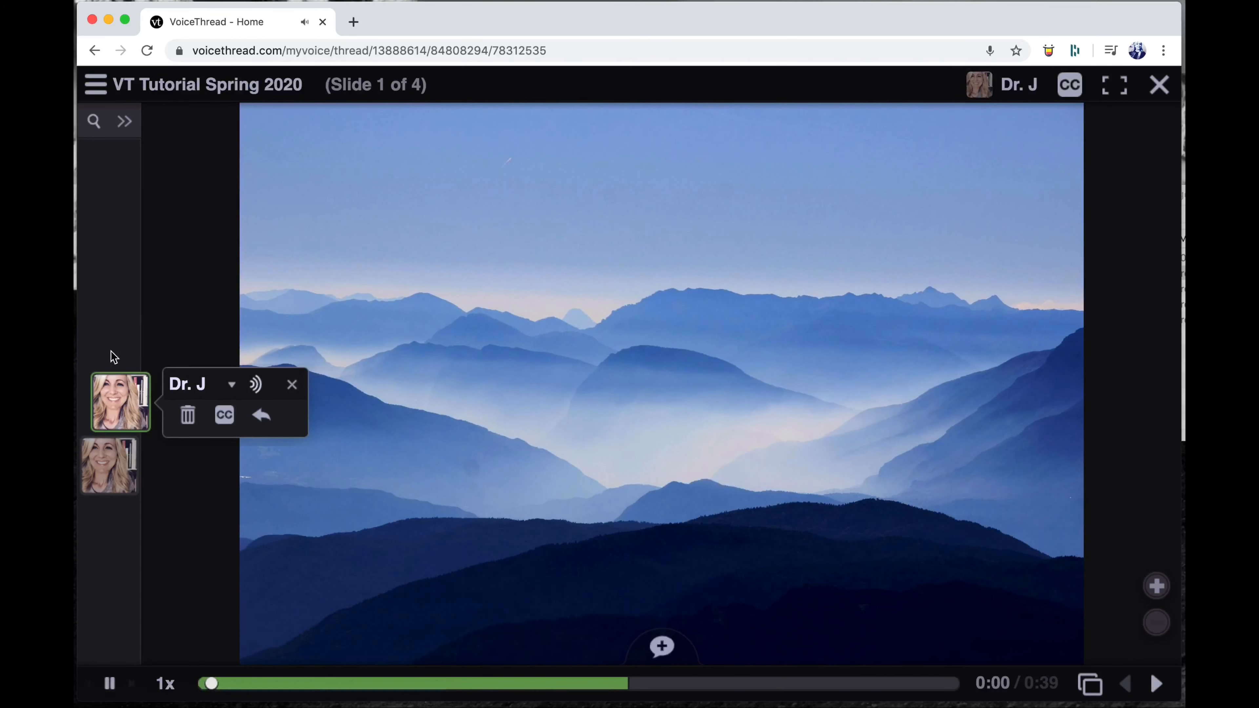
click(110, 459)
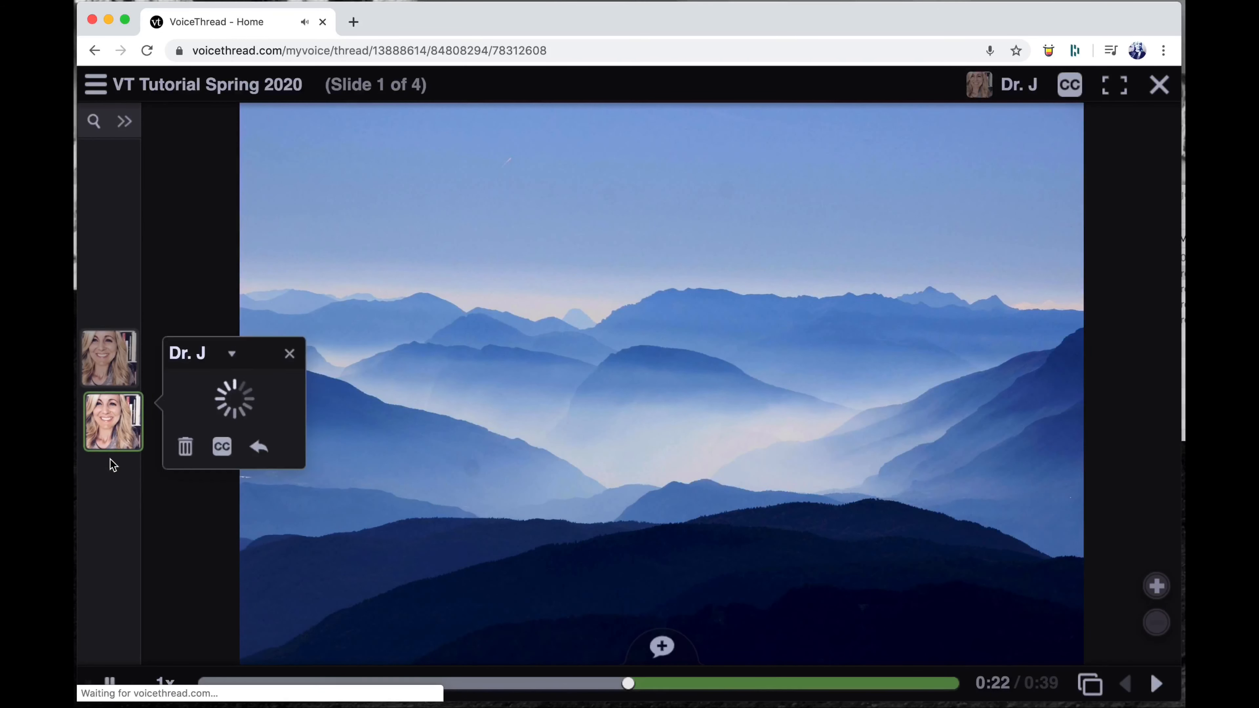
click(114, 348)
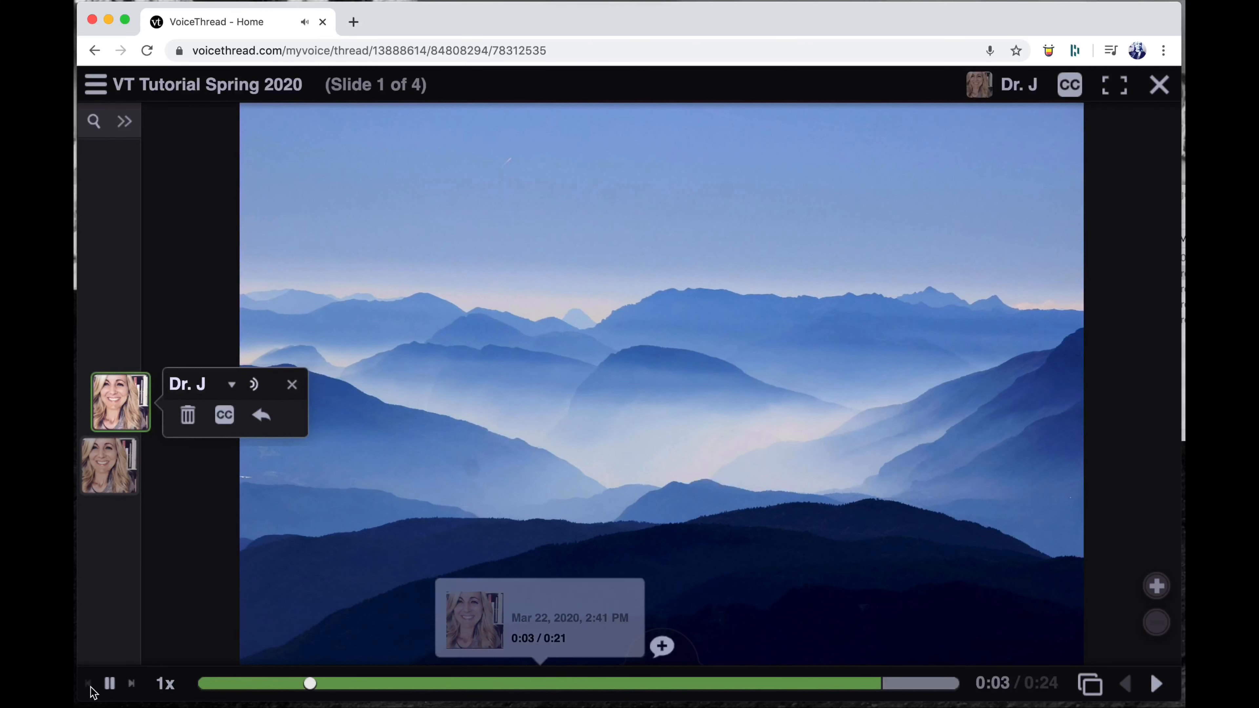
click(107, 687)
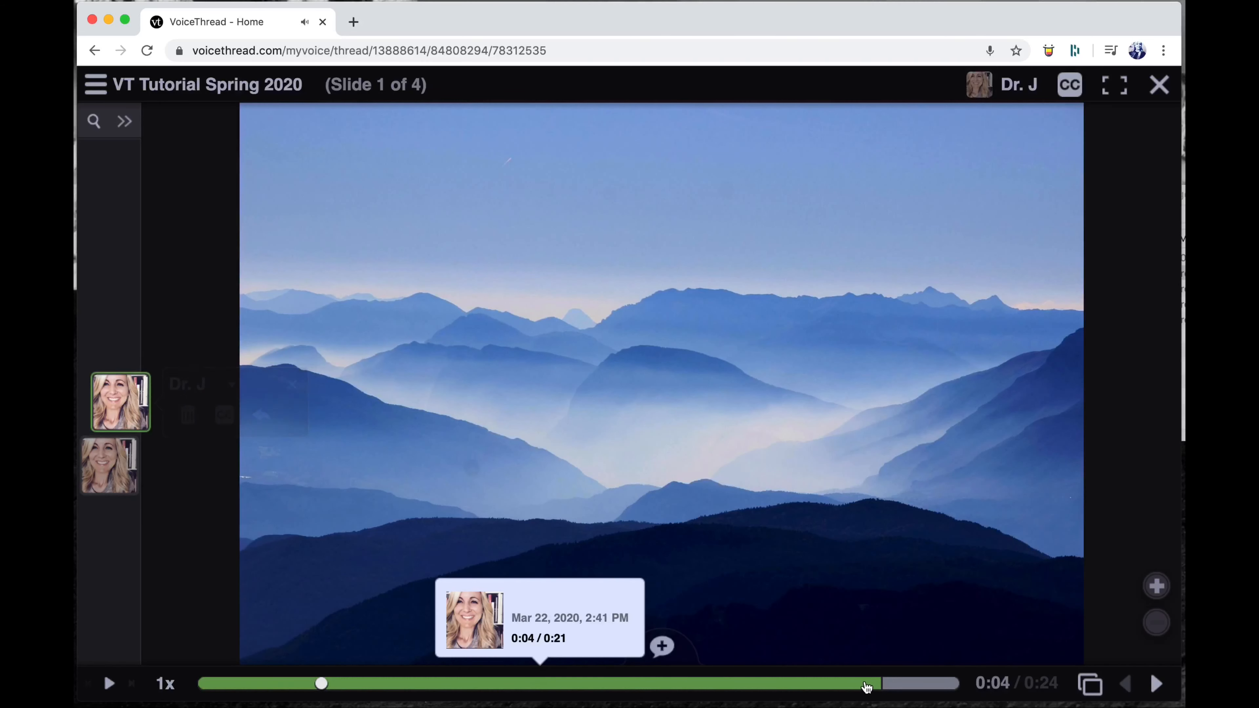
click(98, 464)
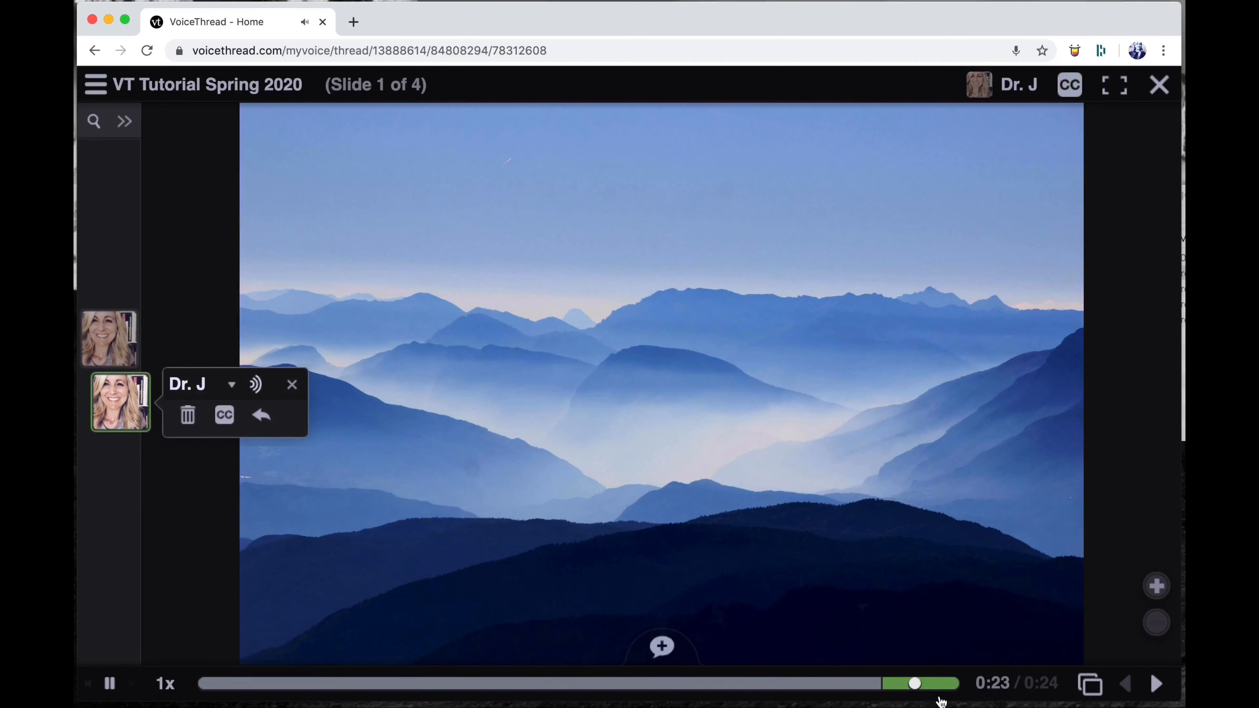
click(107, 684)
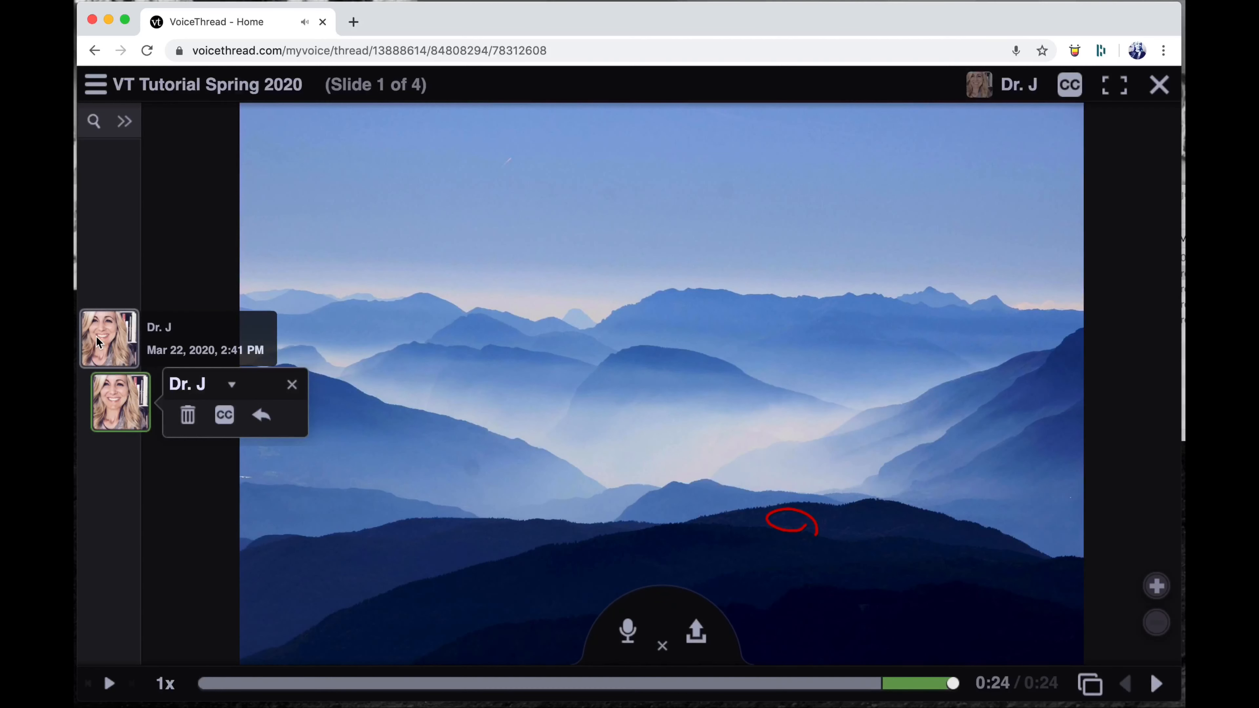
click(109, 395)
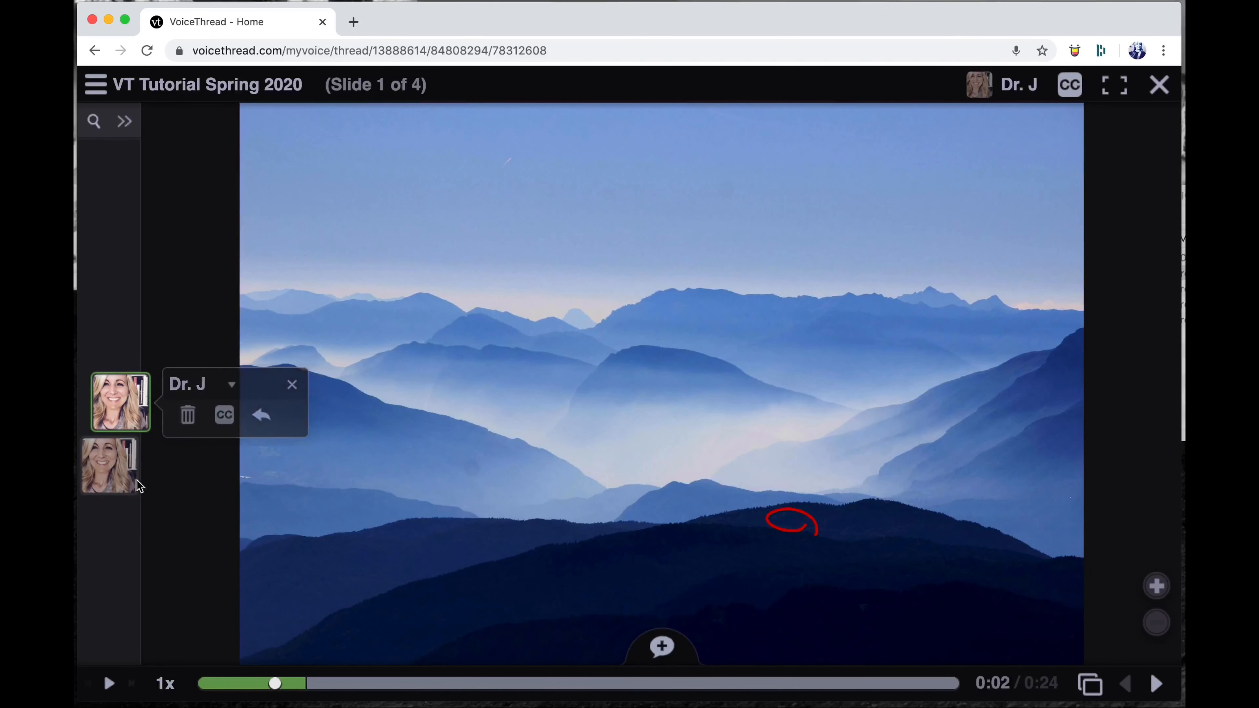
click(110, 468)
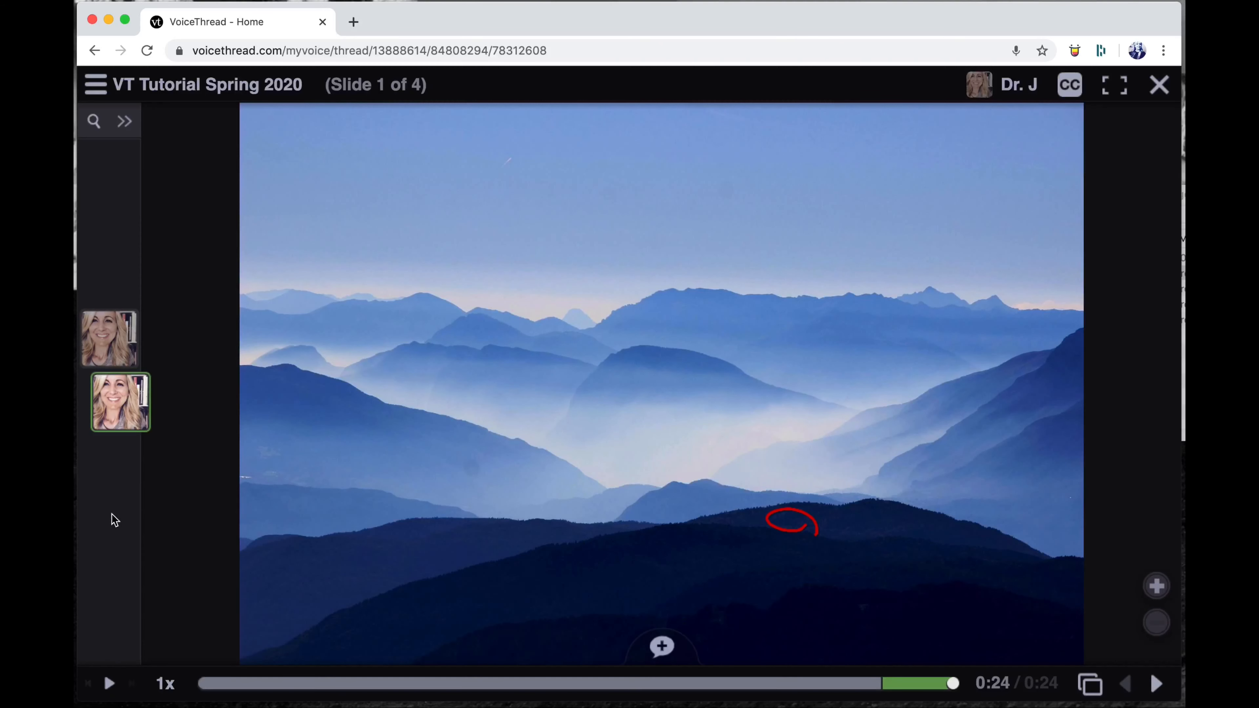
mouse_move(118, 400)
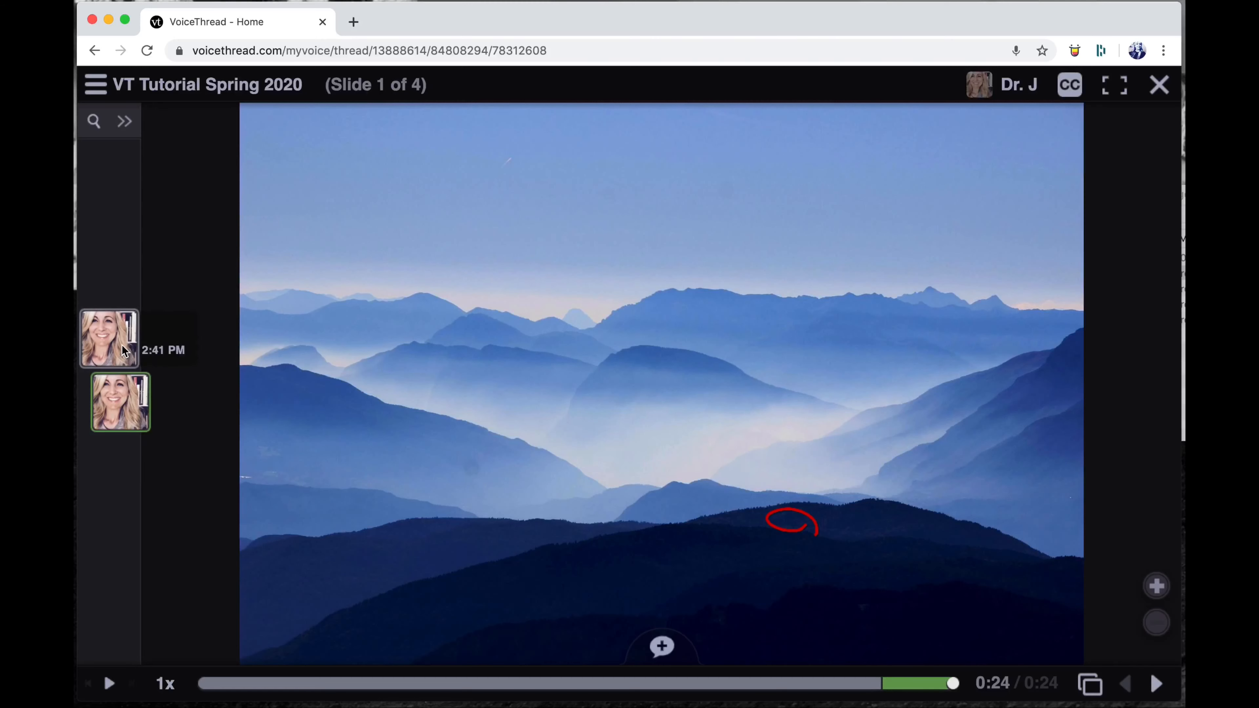
click(117, 335)
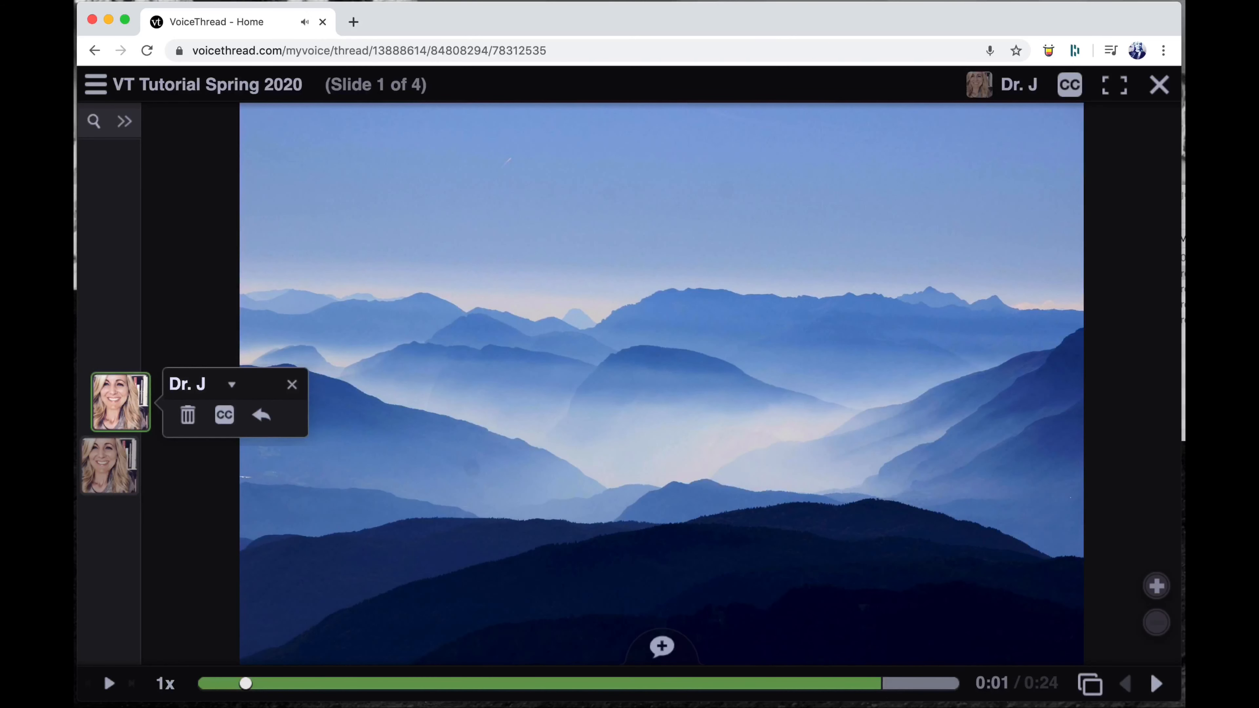
- Browse forward from the first slide to the pink staircase slide and back again, twice
click(1158, 690)
click(1158, 690)
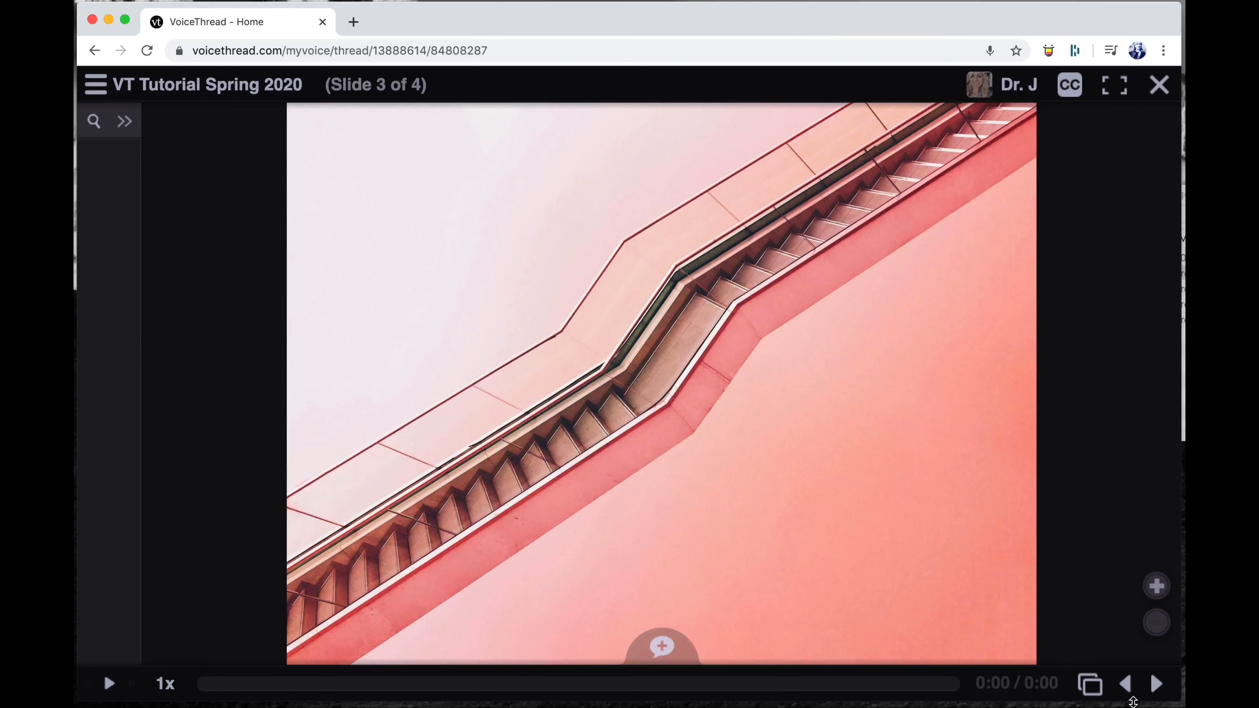
click(1130, 688)
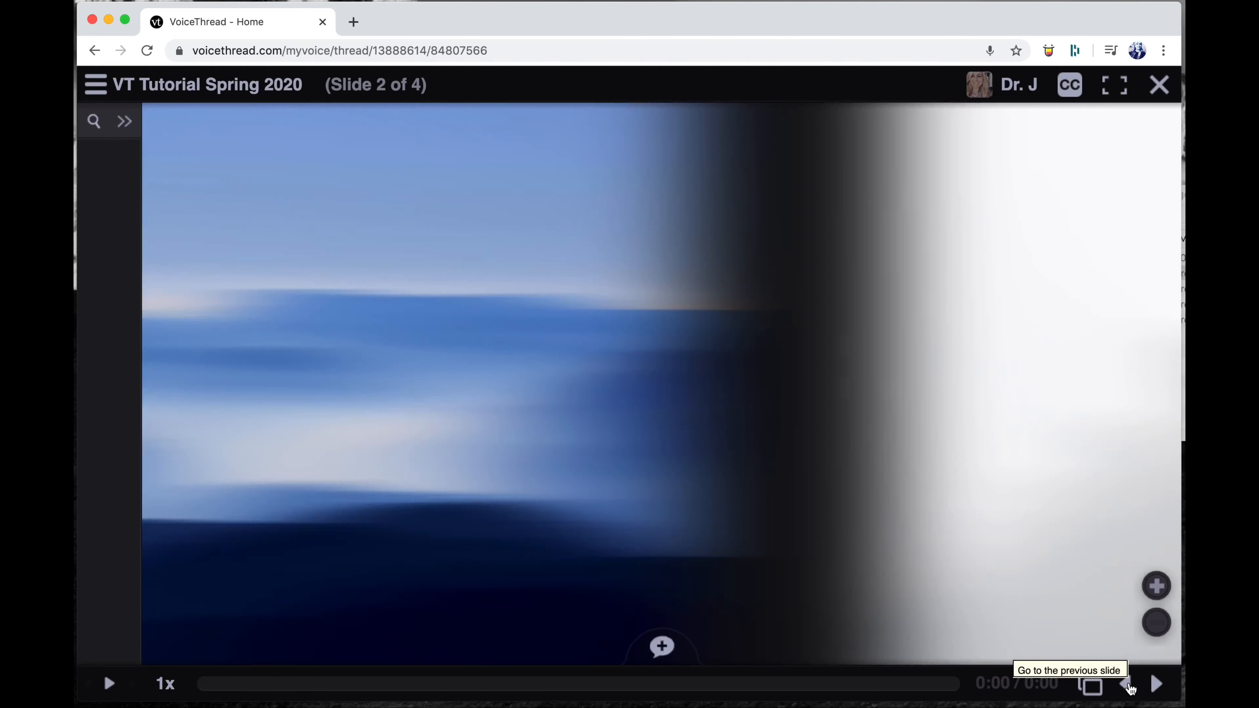
click(1130, 688)
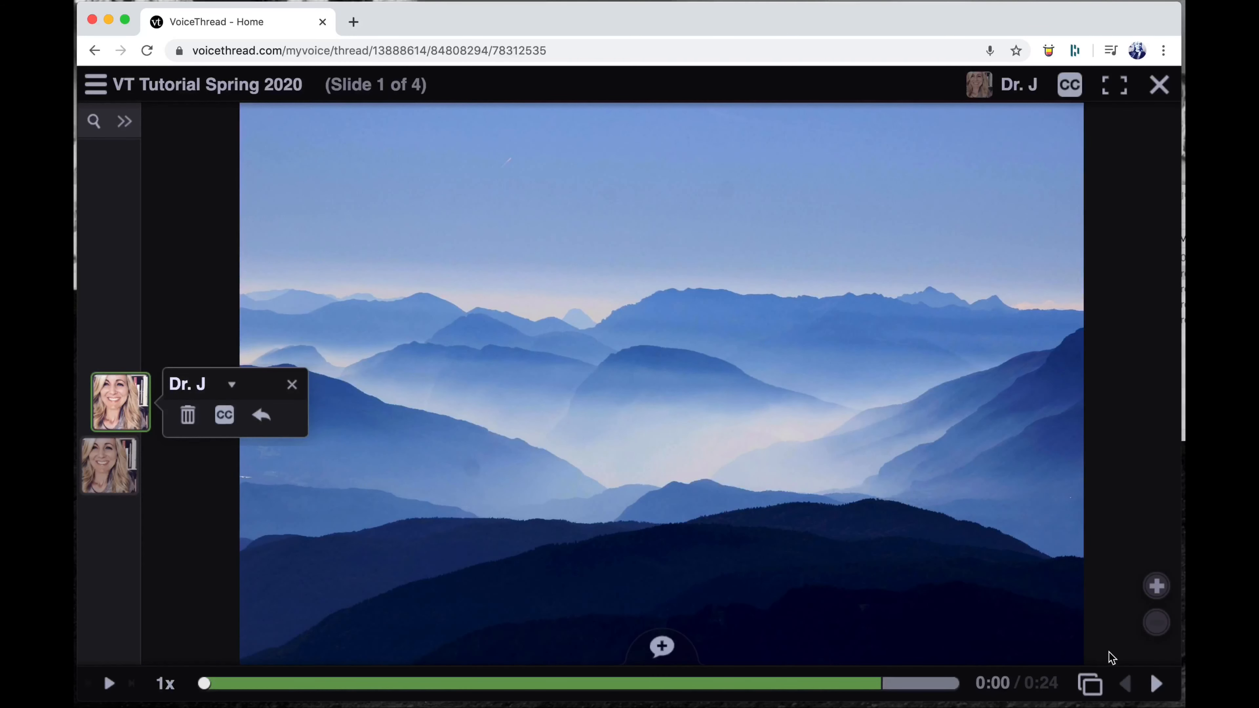
click(1156, 686)
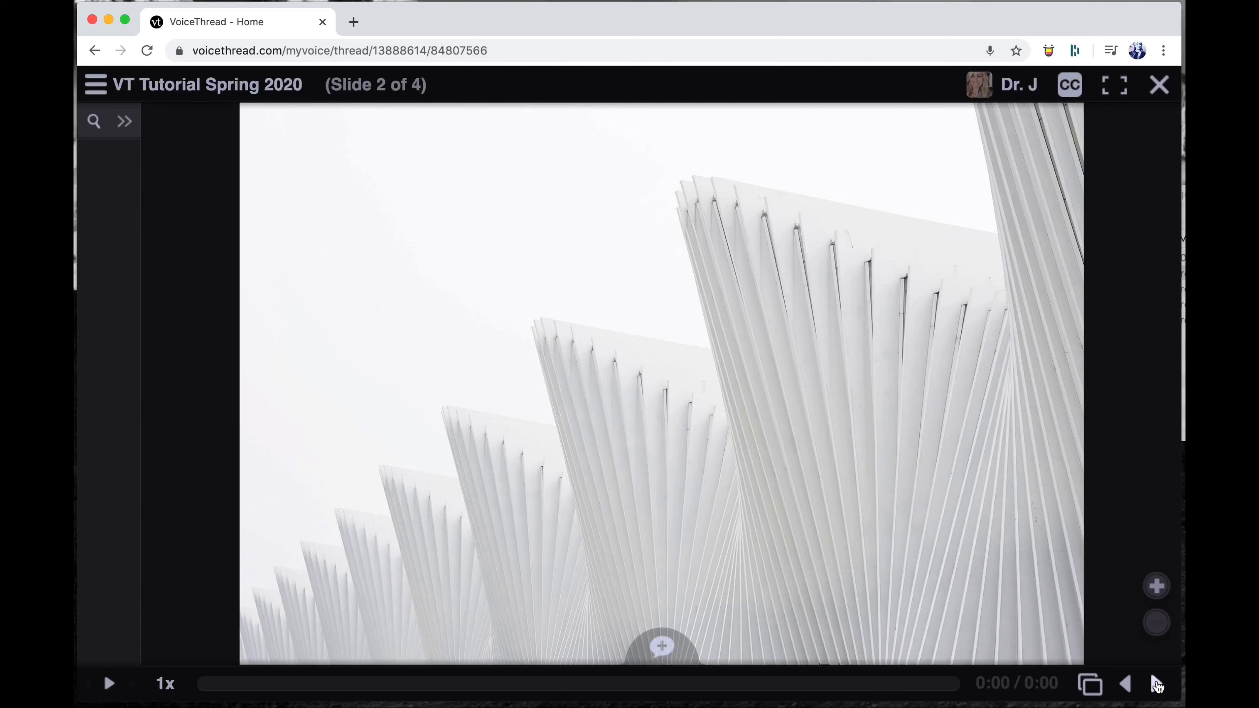
click(1155, 686)
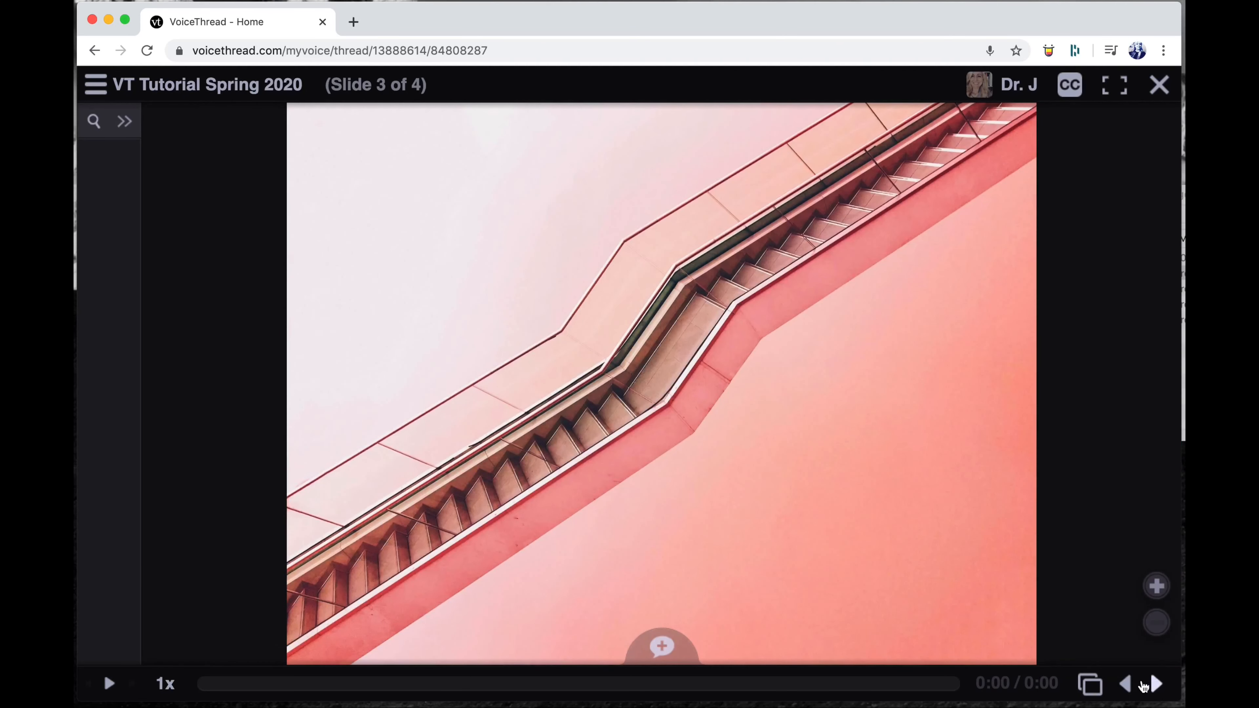
click(1126, 686)
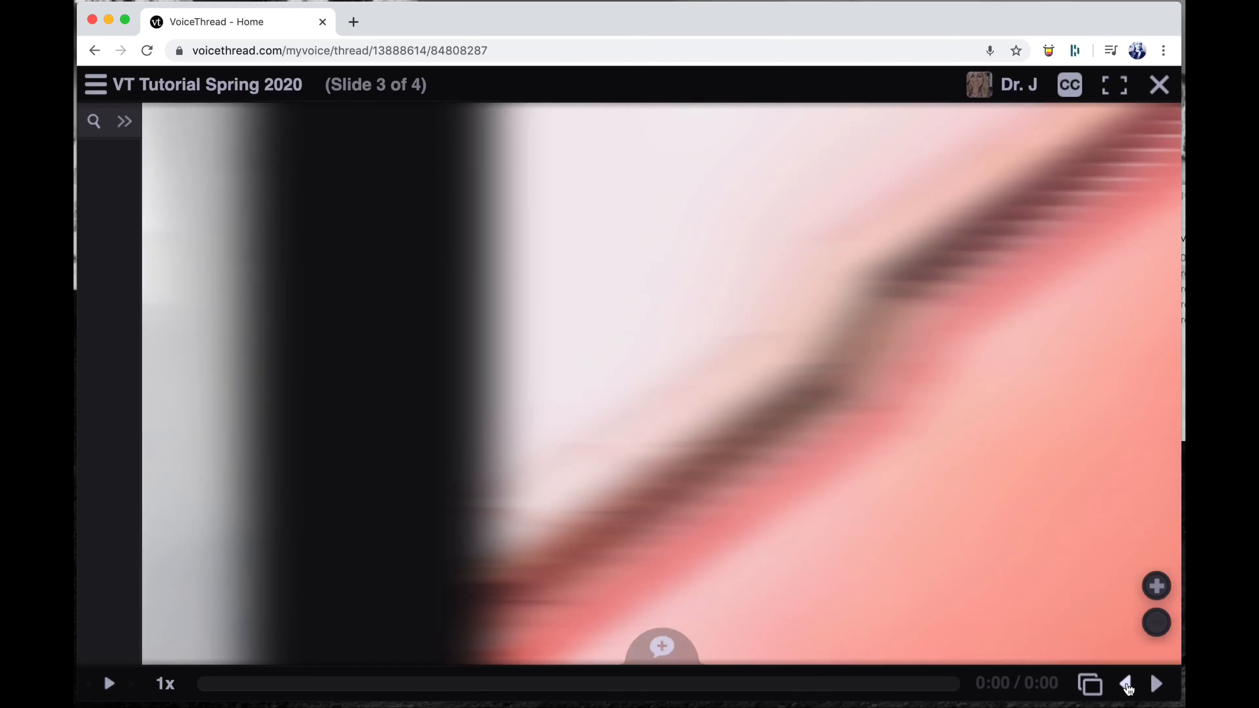
click(1126, 687)
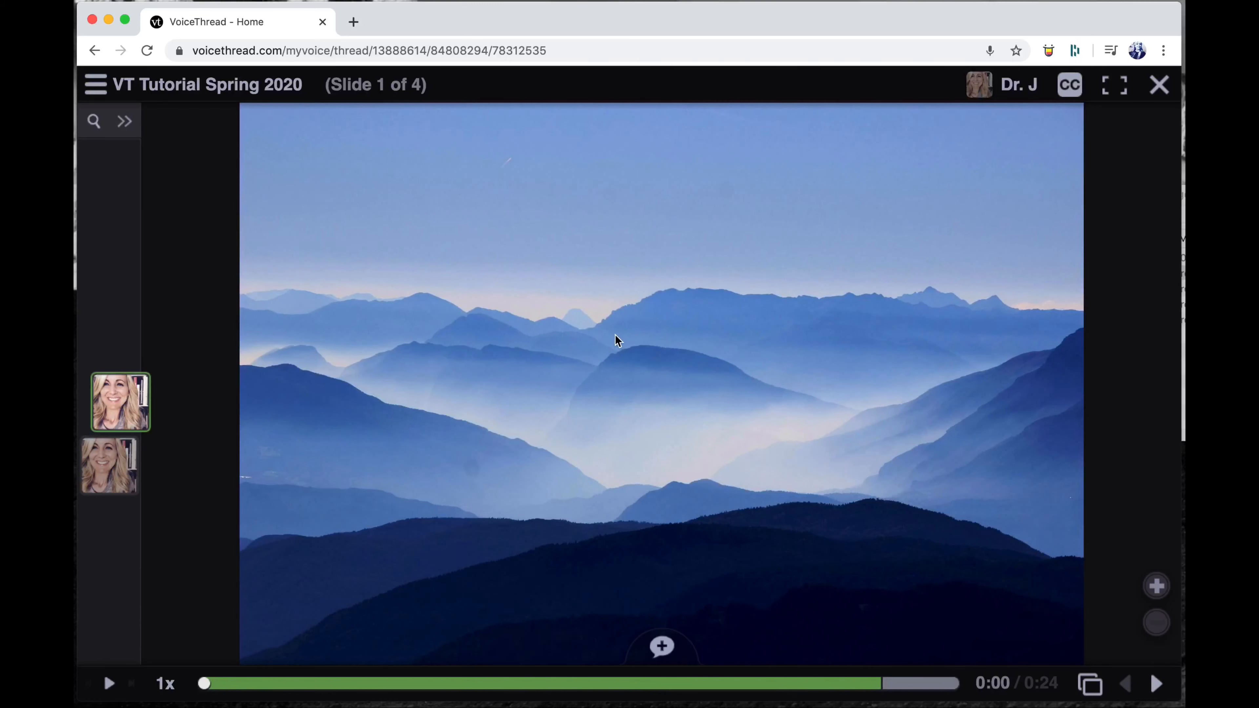
- Browse to the second slide and back, and view the thumbnail overview of all slides before returning to the first slide
click(1157, 686)
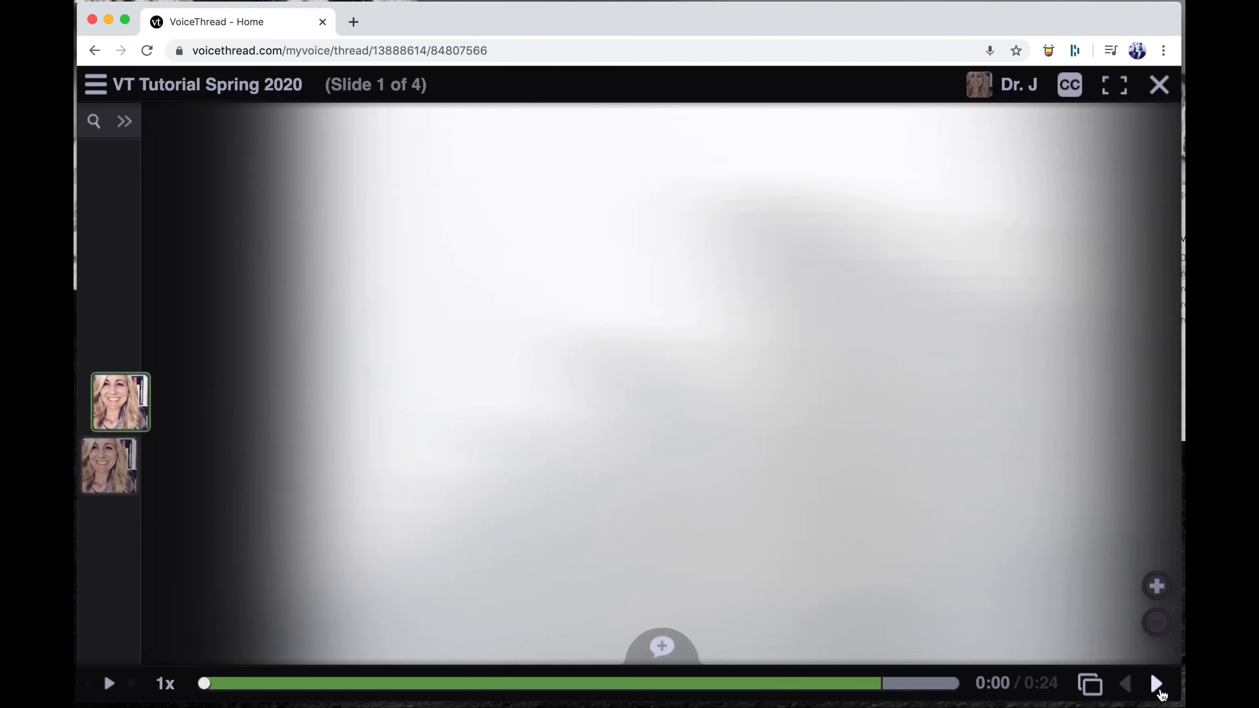
click(1126, 687)
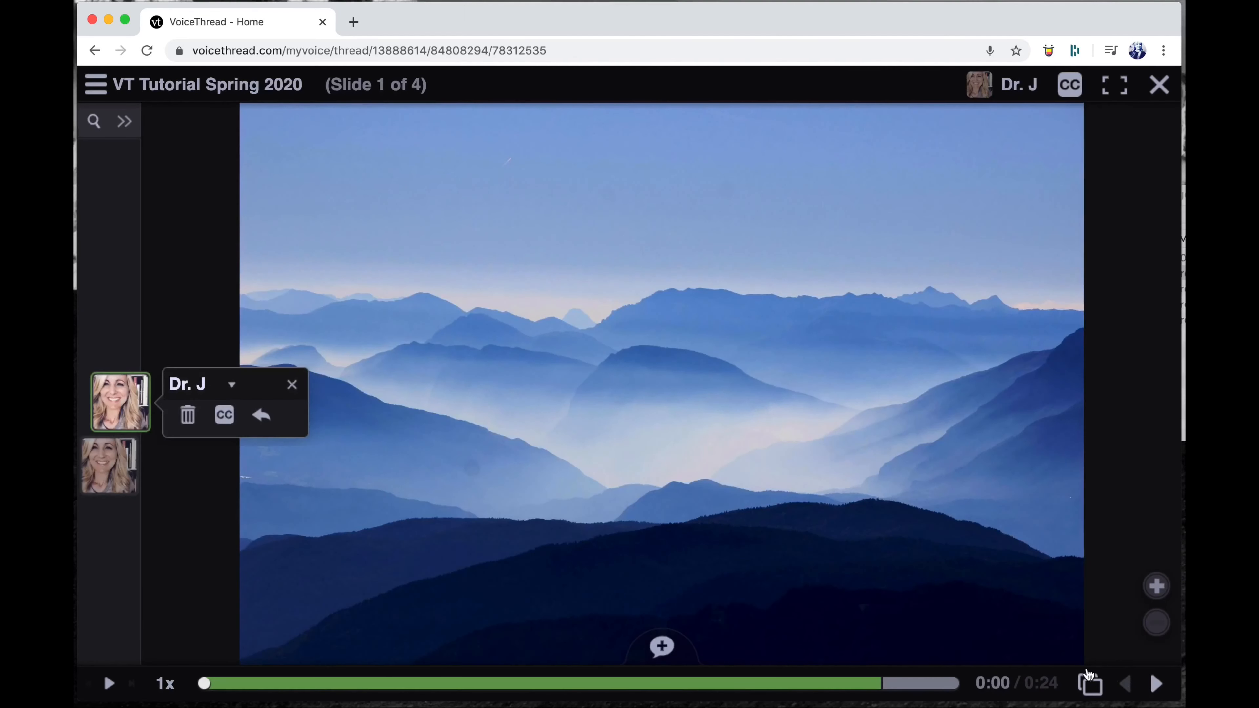
click(1090, 684)
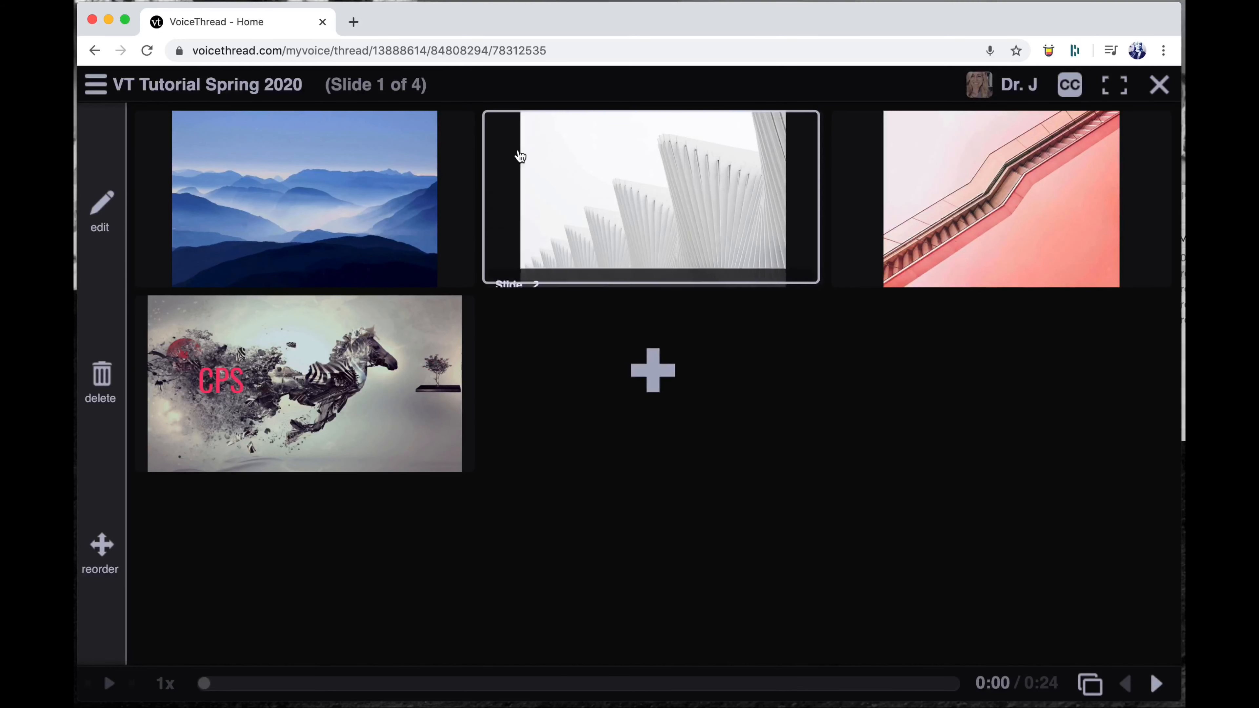
click(1096, 693)
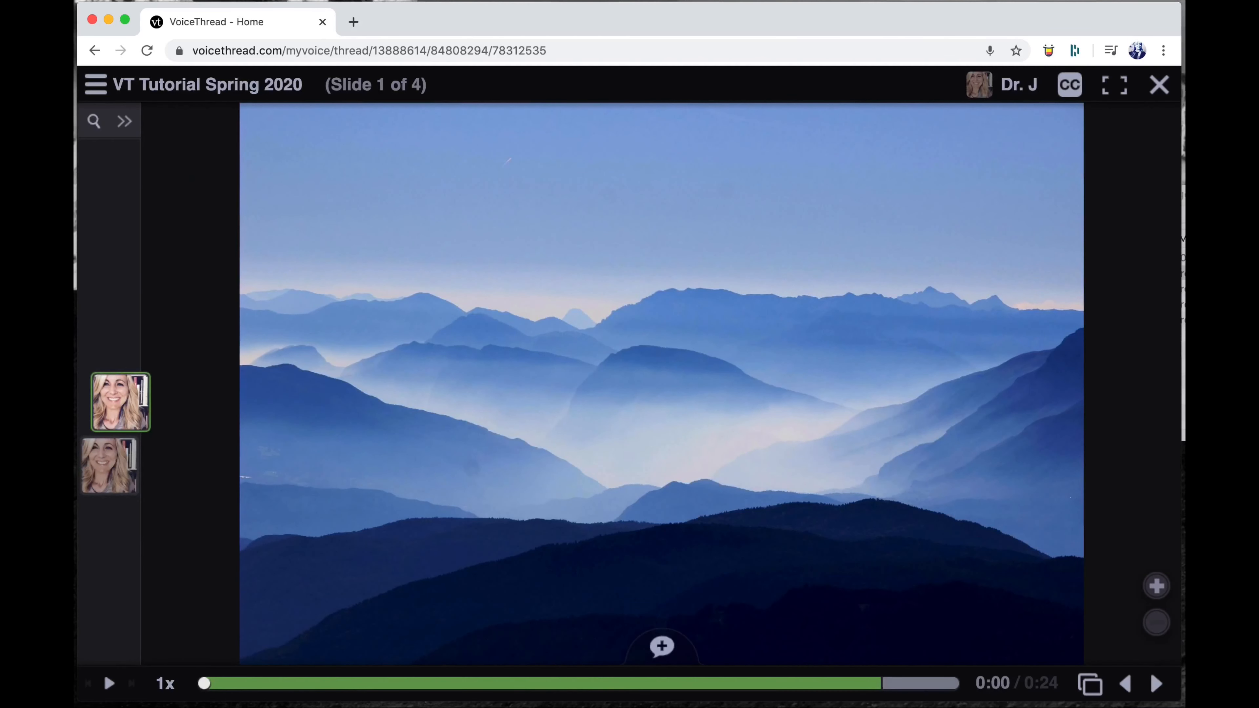
- Record a threaded microphone reply to the first comment on the first slide, with a short pen mark on the dark ridge, and save it
mouse_move(152, 400)
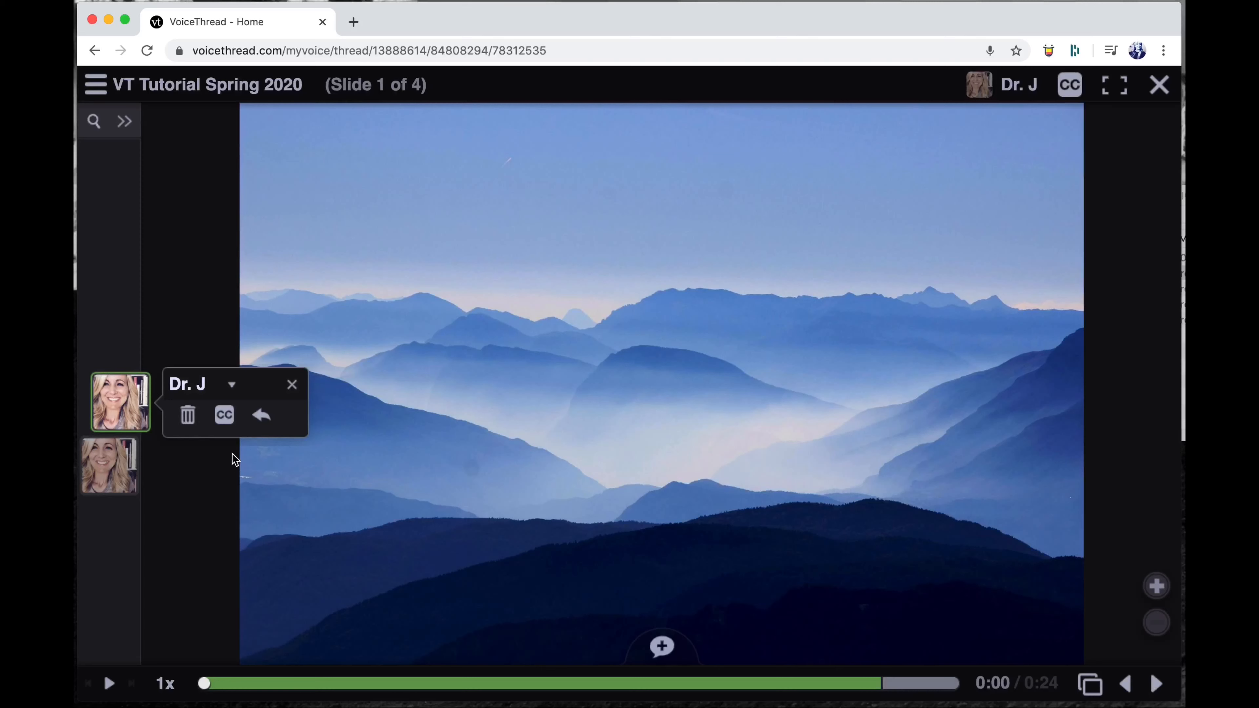
click(262, 417)
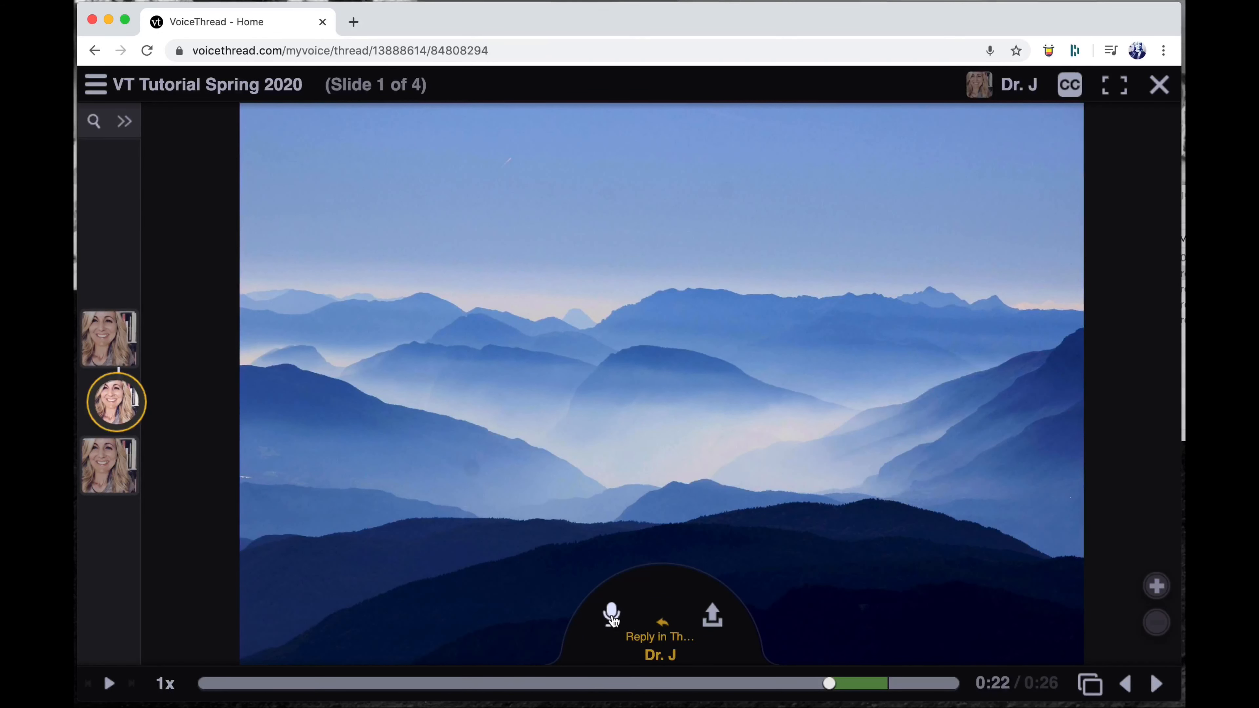
click(612, 615)
click(823, 675)
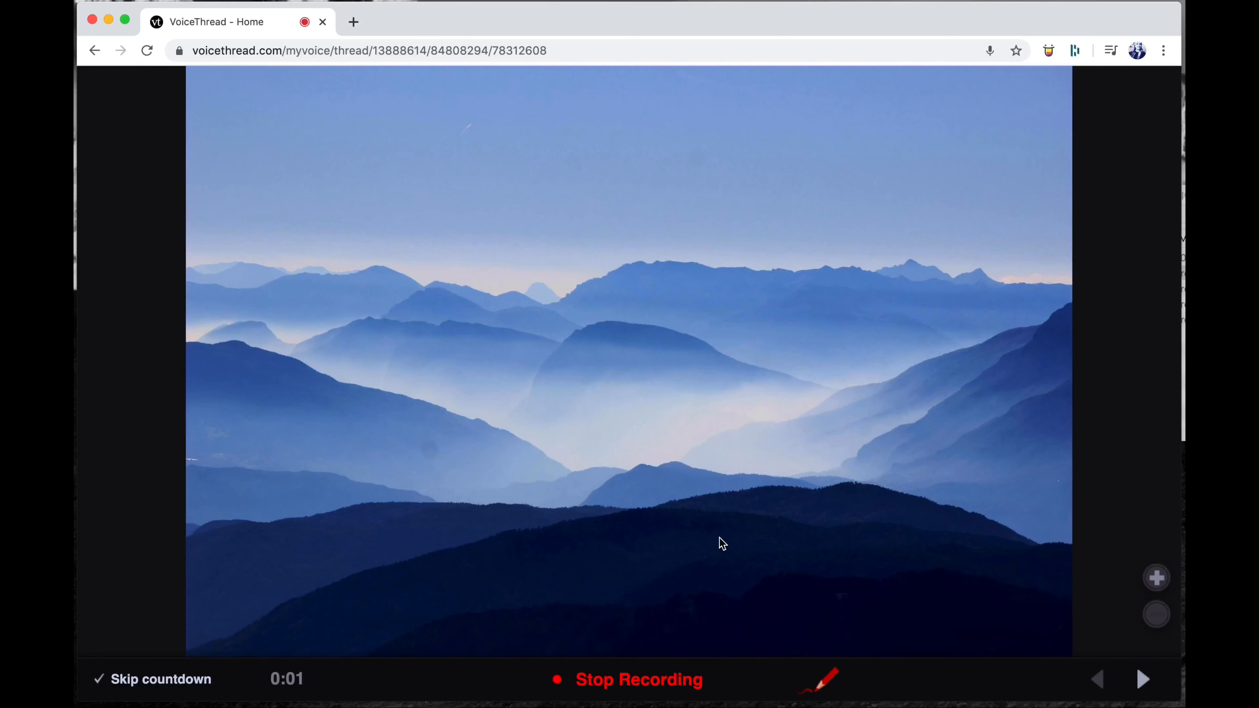
drag(719, 537, 757, 548)
click(663, 677)
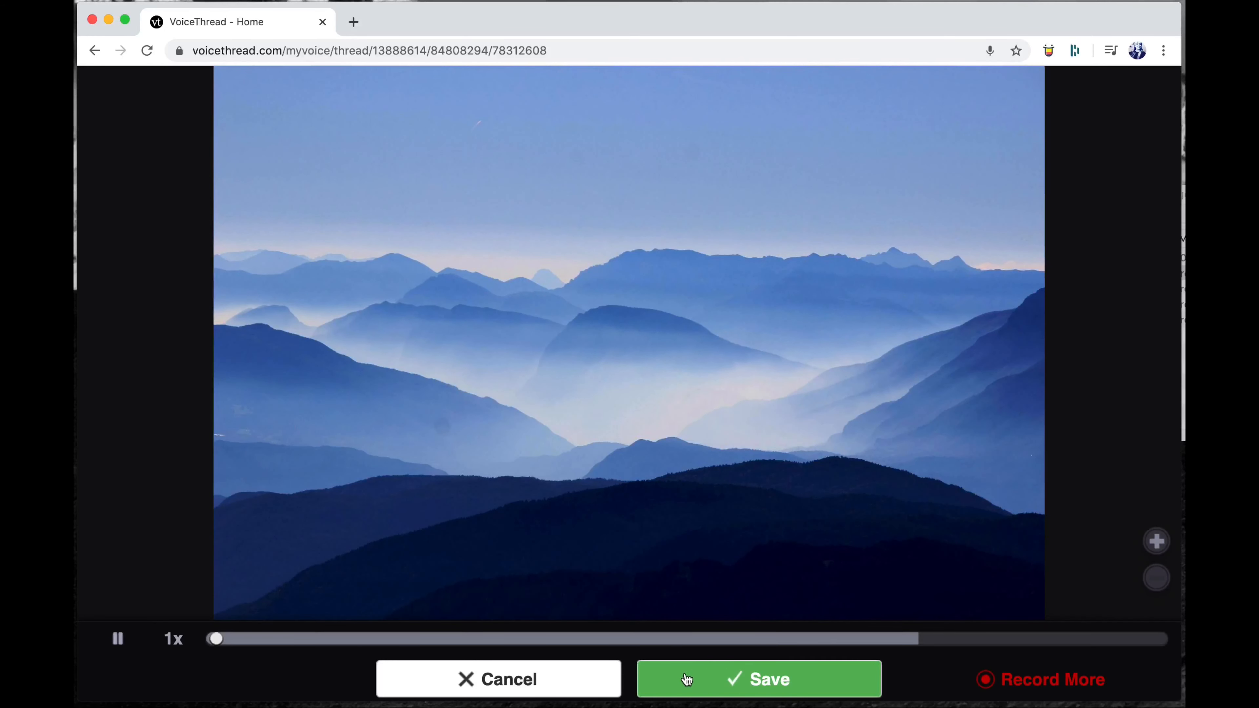
click(763, 677)
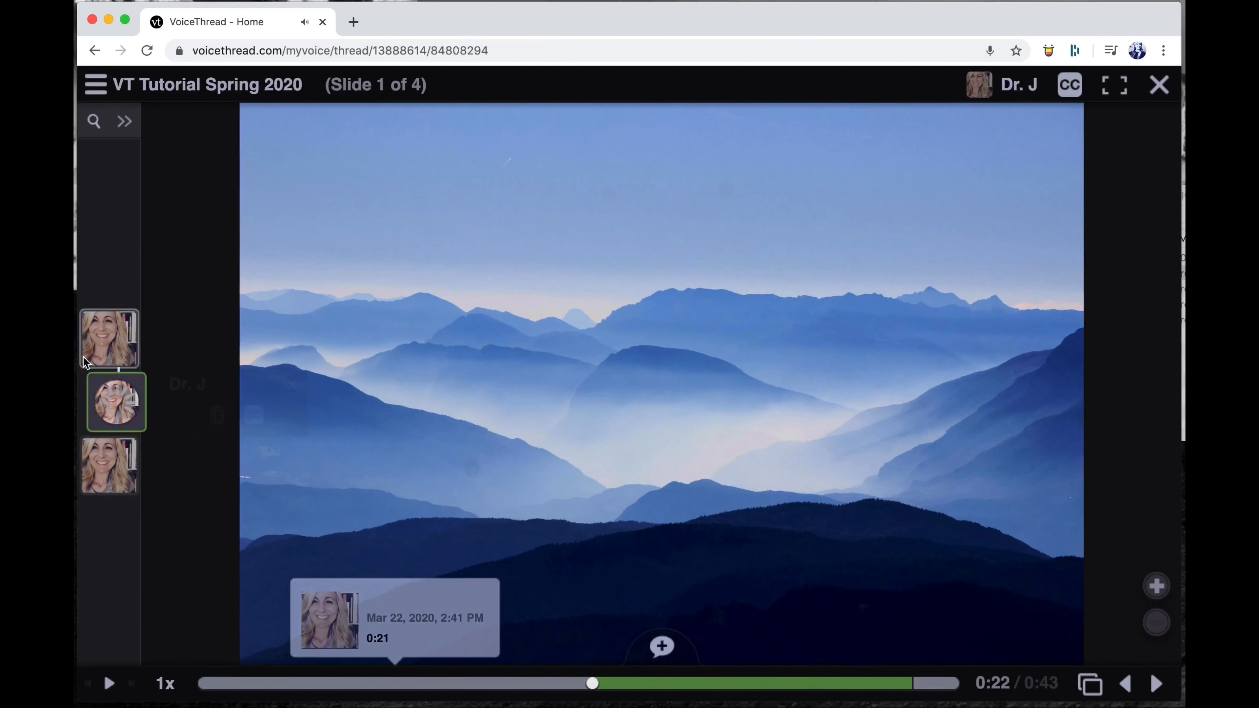
- Record a second threaded microphone reply, answering the reply on the first slide, and save it
mouse_move(84, 388)
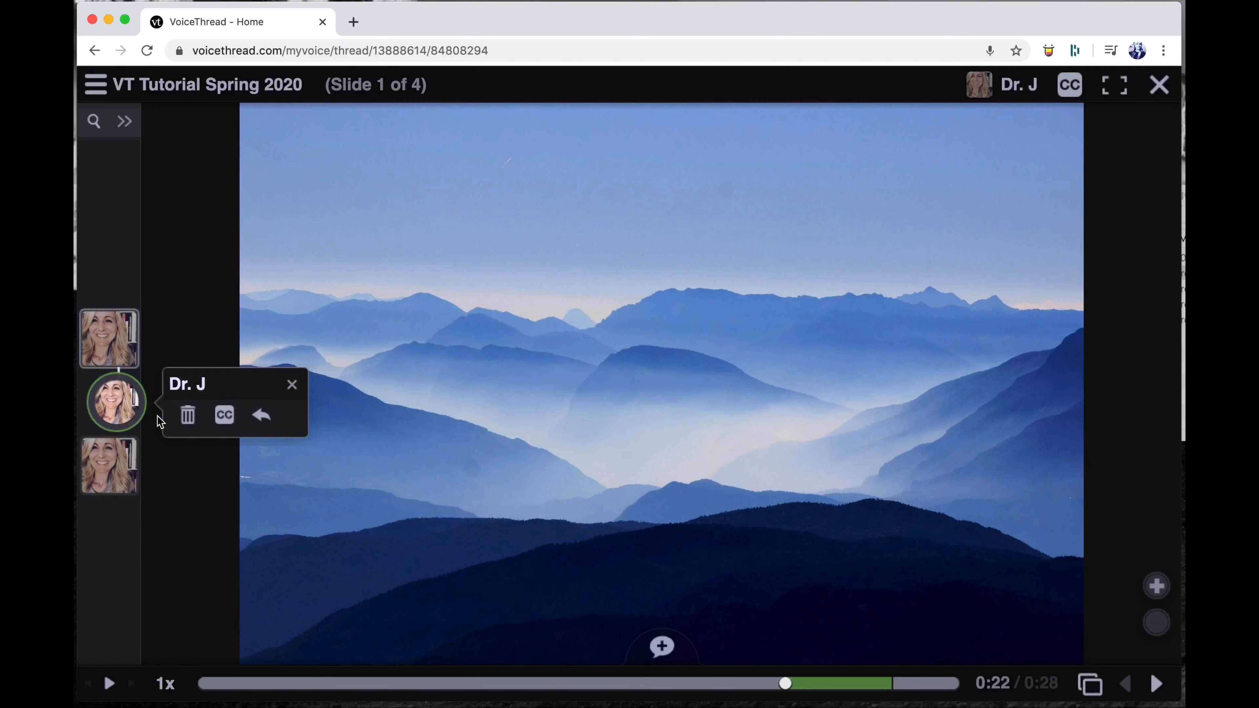
click(261, 416)
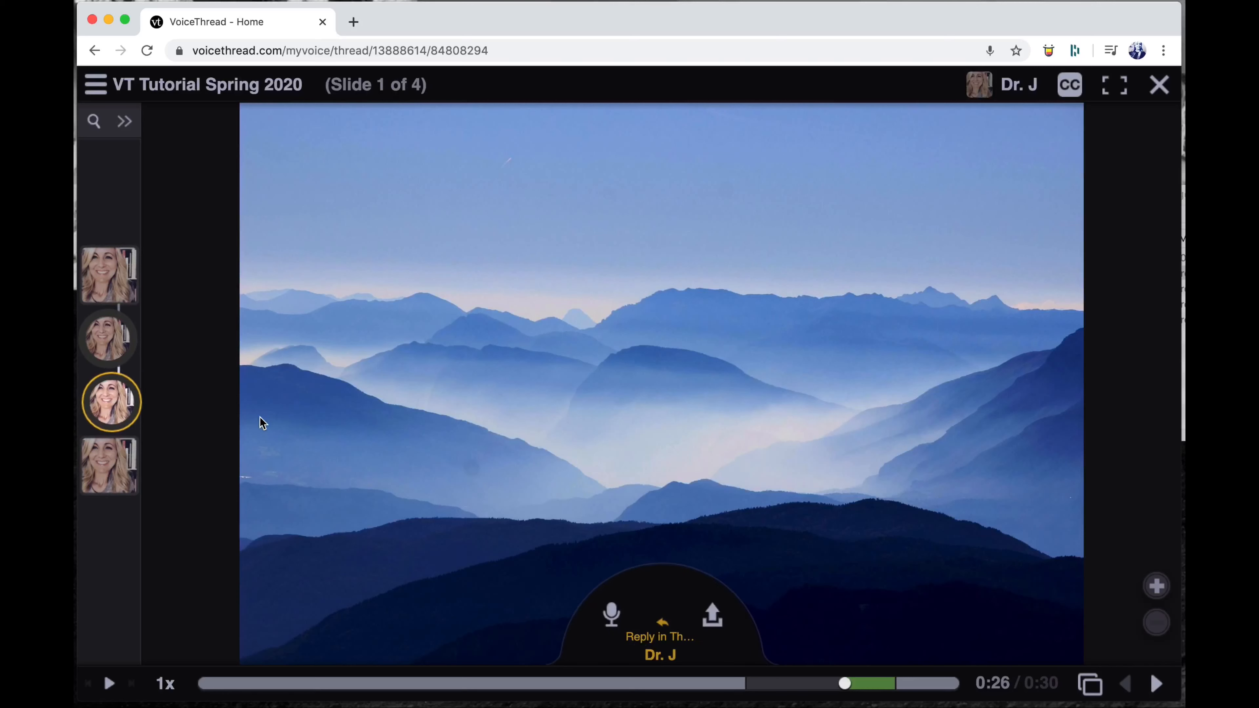
click(613, 615)
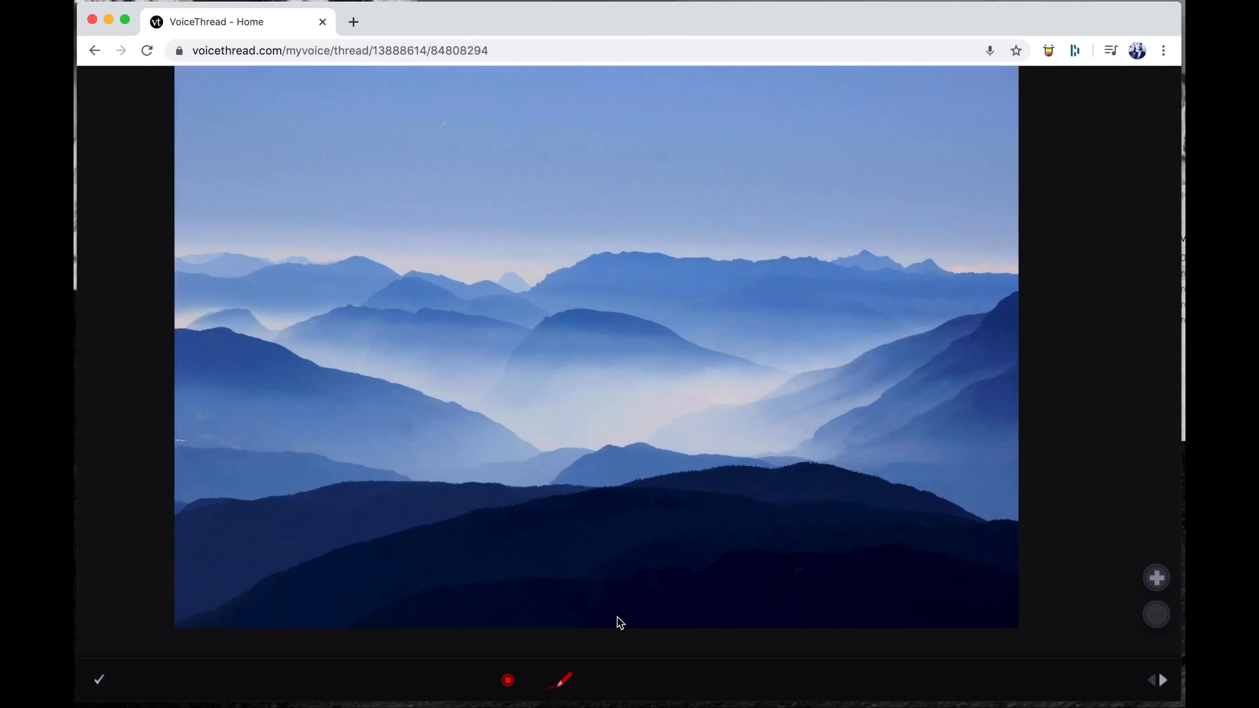
click(823, 678)
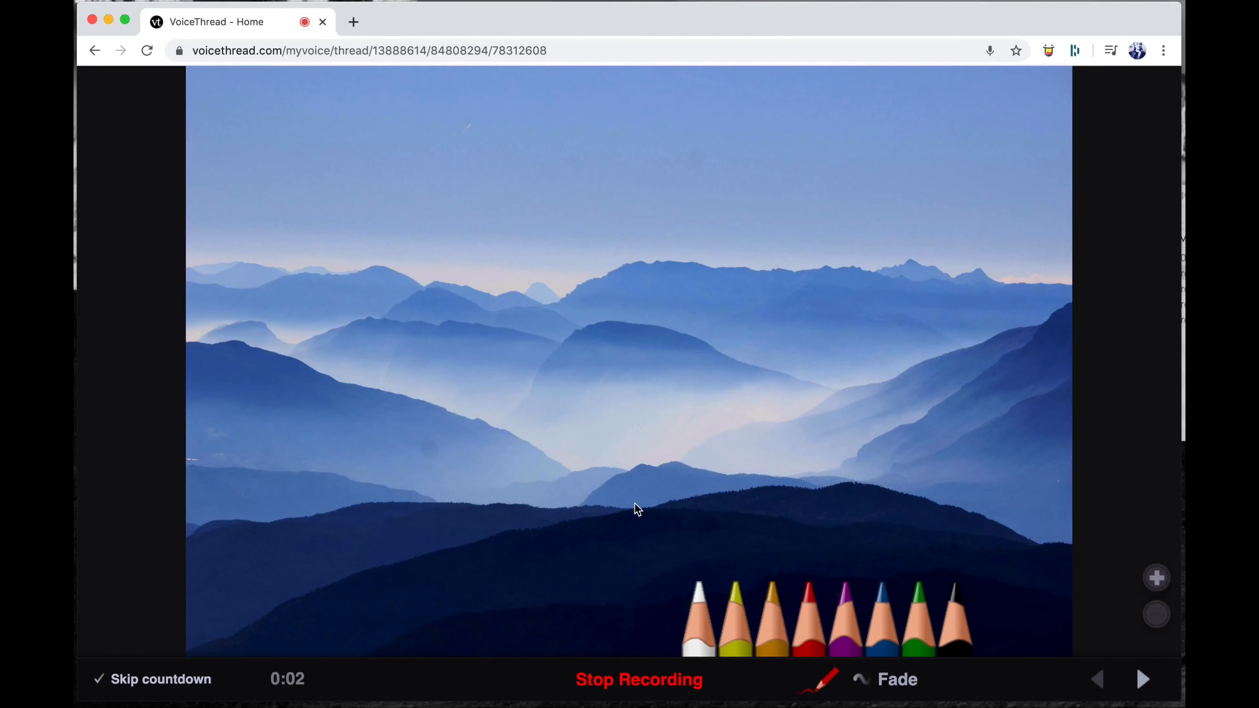
click(671, 680)
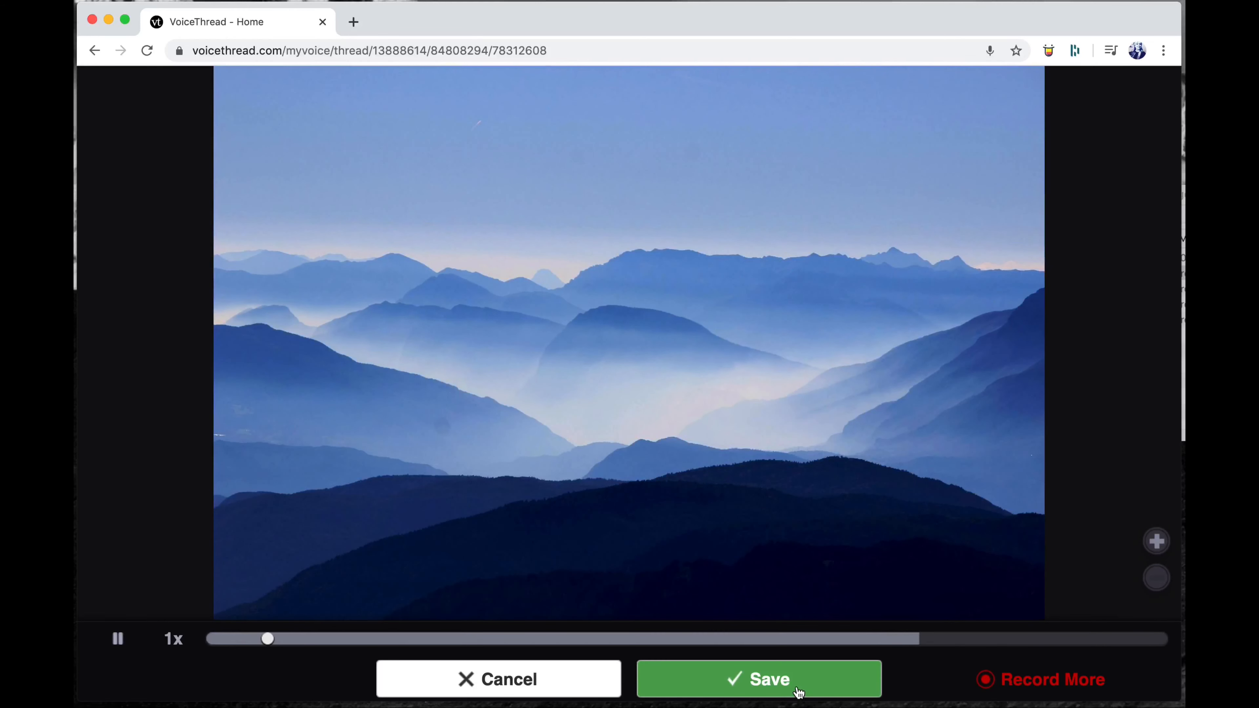
click(790, 688)
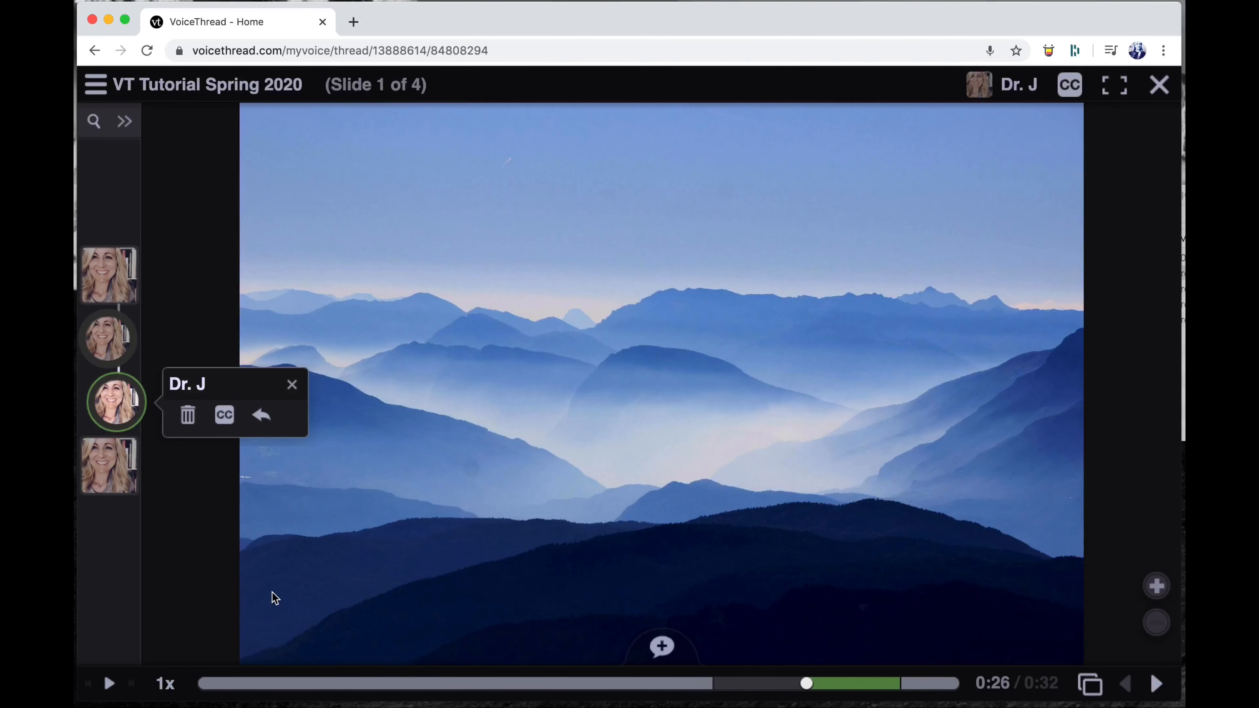
- Start comment playback on the first slide, and review the first comment's caption request and upload options without ordering captions
click(109, 683)
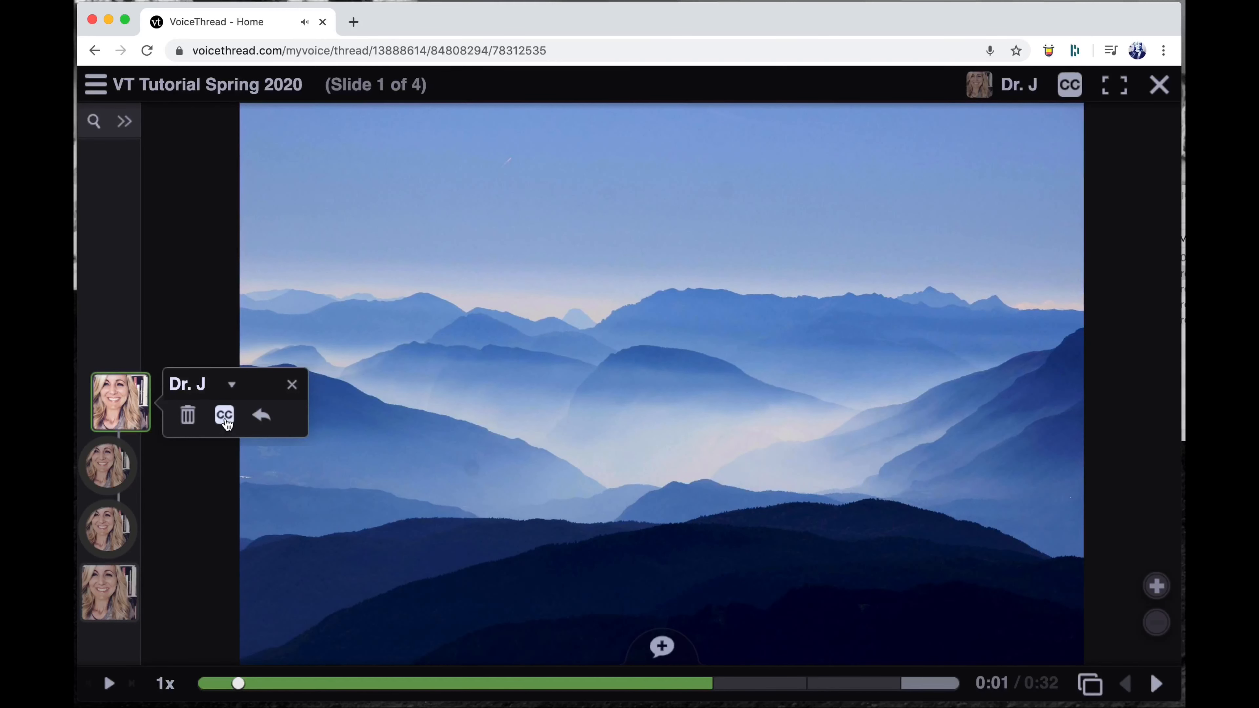
click(225, 418)
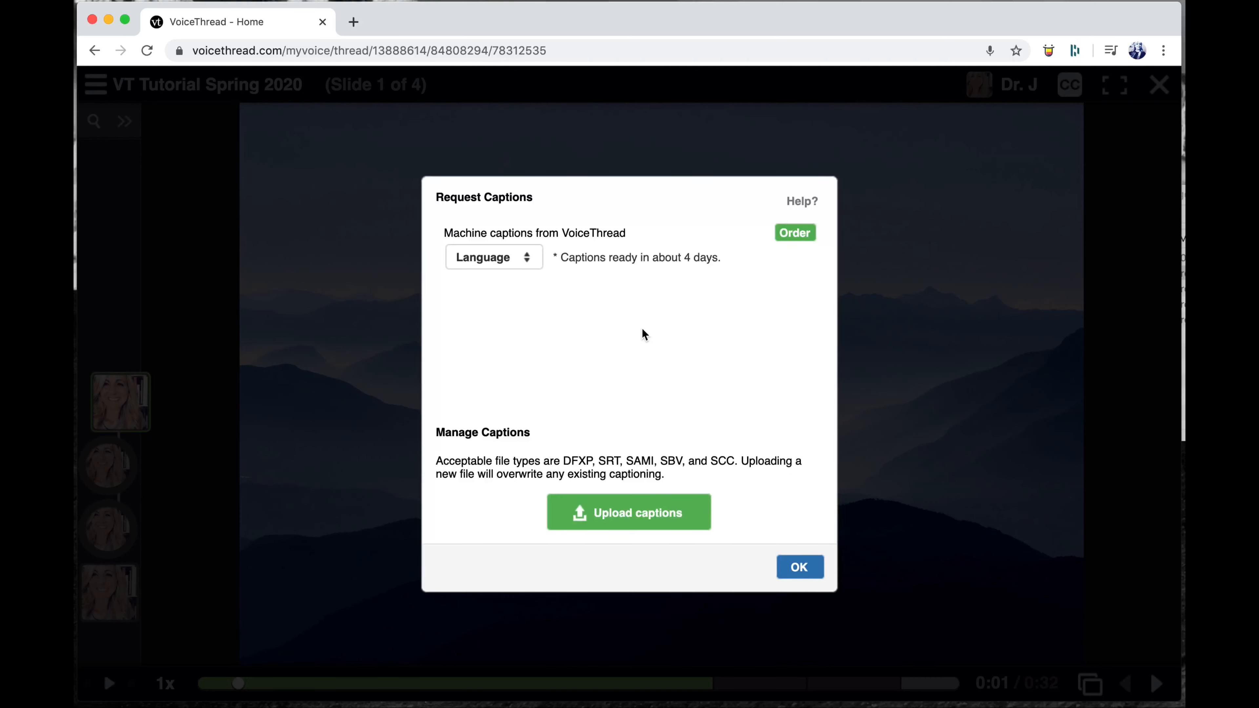
click(793, 568)
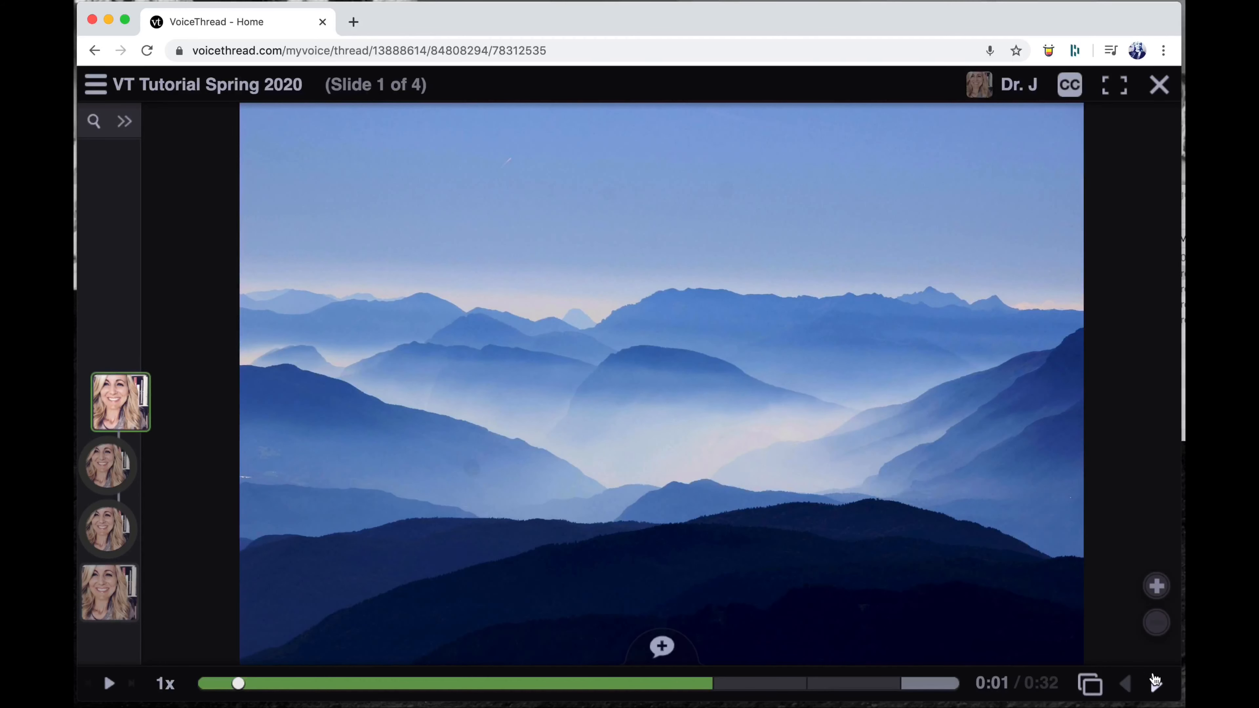
- Browse forward from the first slide and return to it
click(1153, 683)
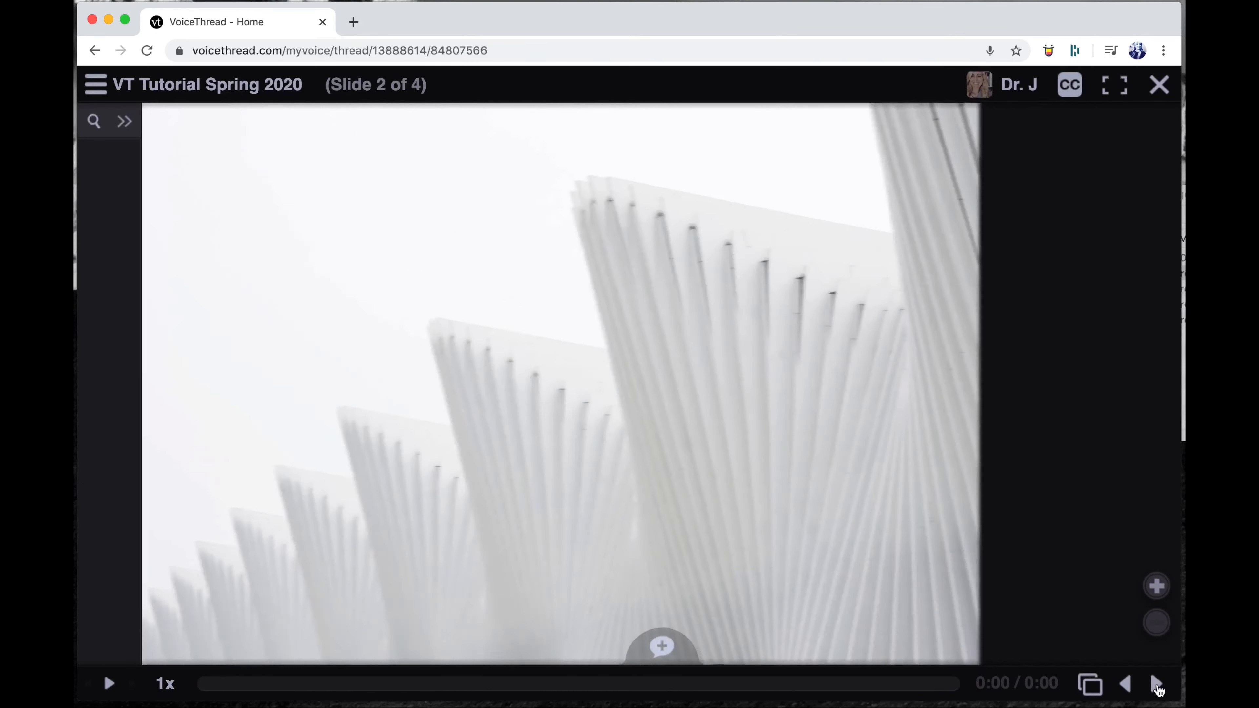
click(1154, 683)
click(1134, 687)
click(1133, 687)
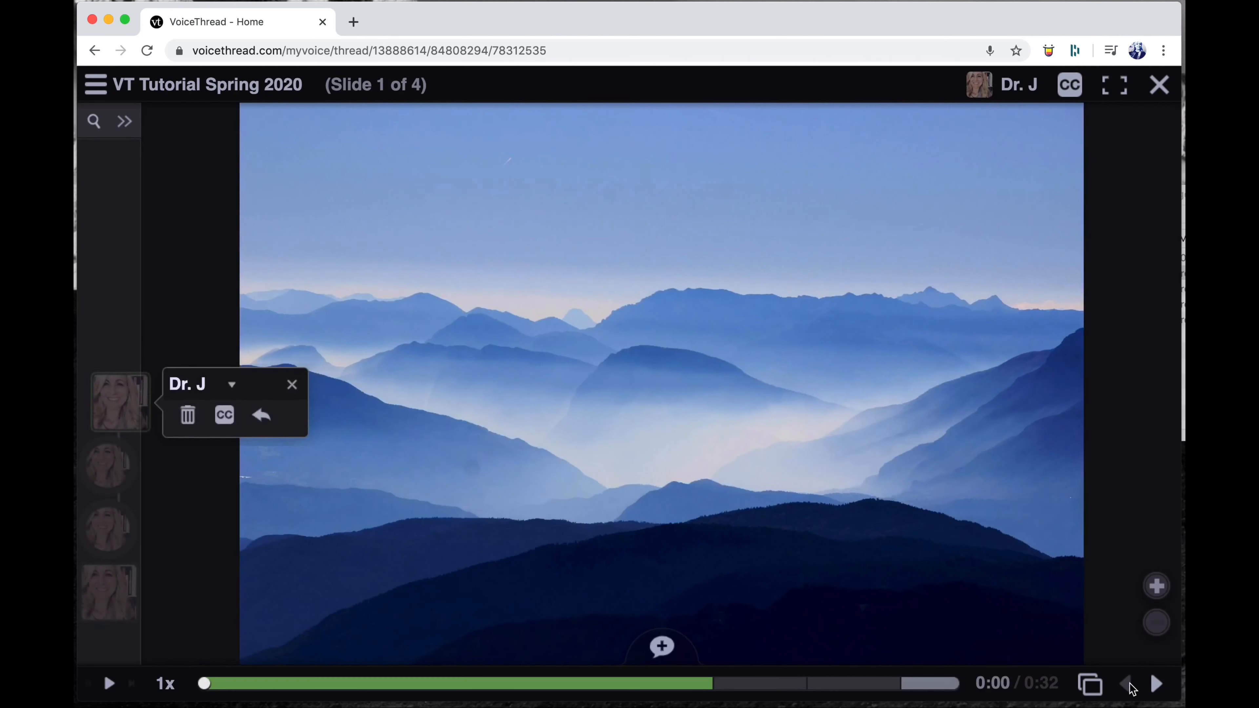
- Record a microphone comment on the fourth slide with a large red loop drawn around the zebra's body, and save it
click(1153, 684)
click(1154, 684)
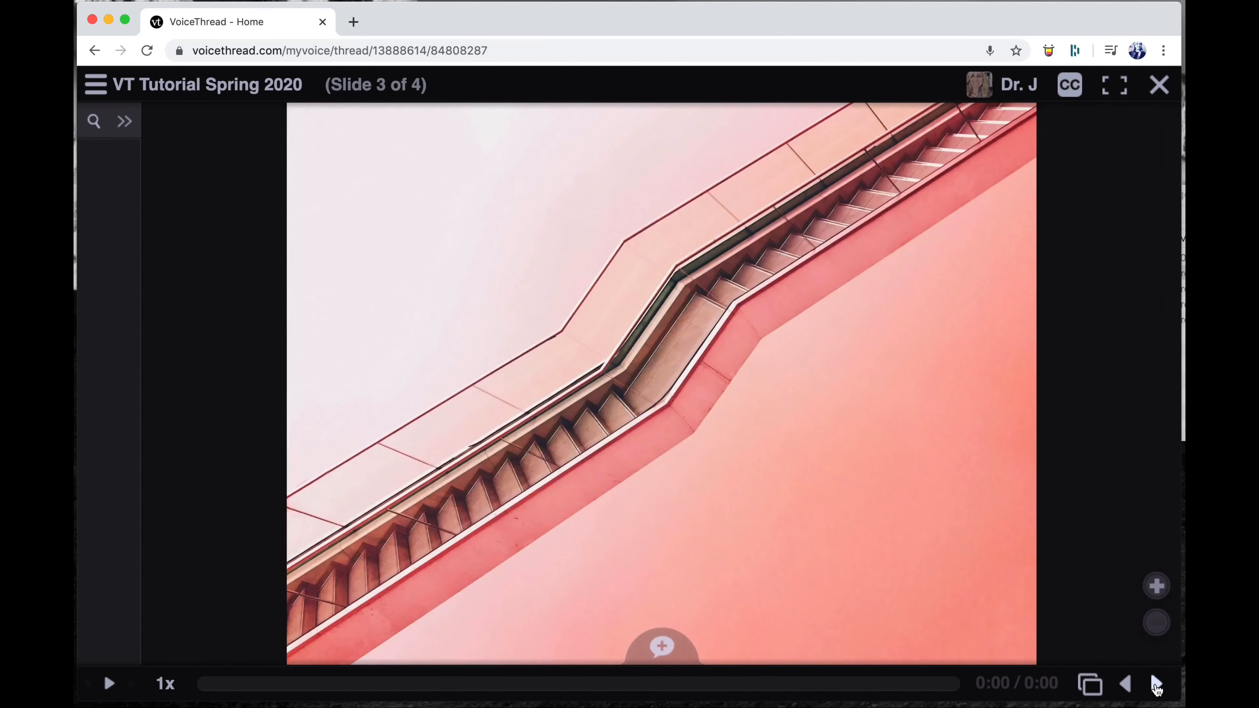
click(1156, 683)
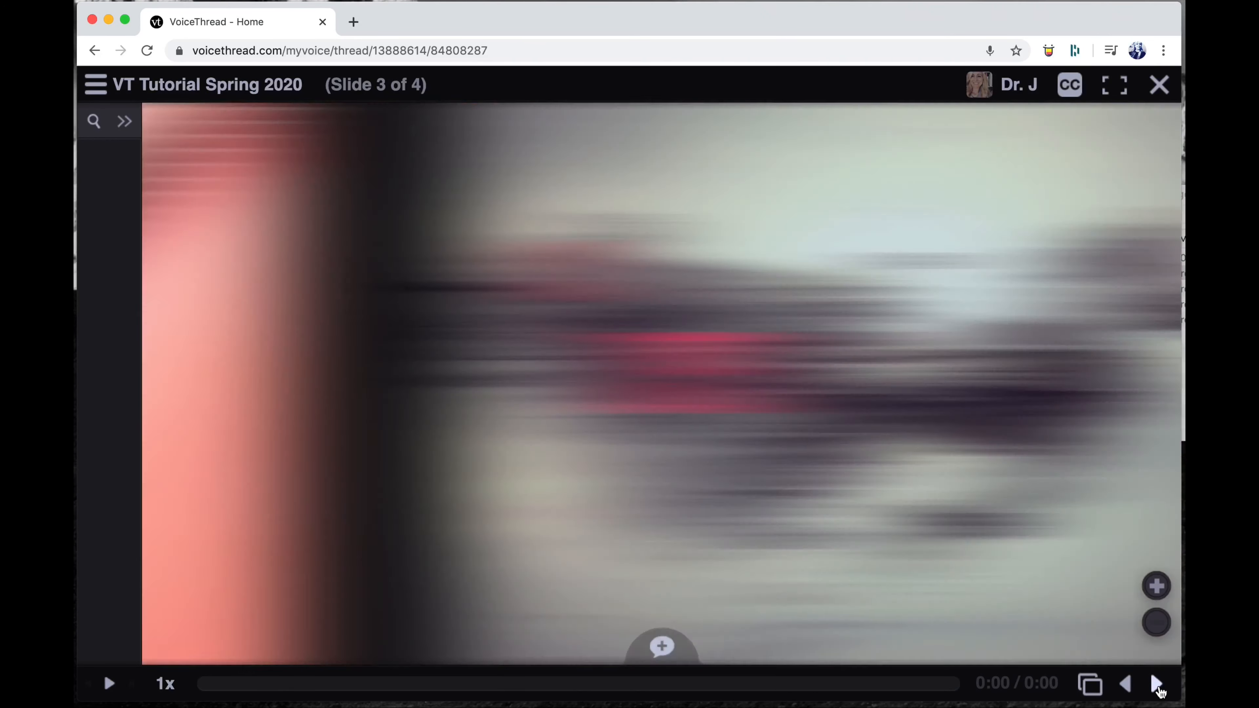
click(667, 667)
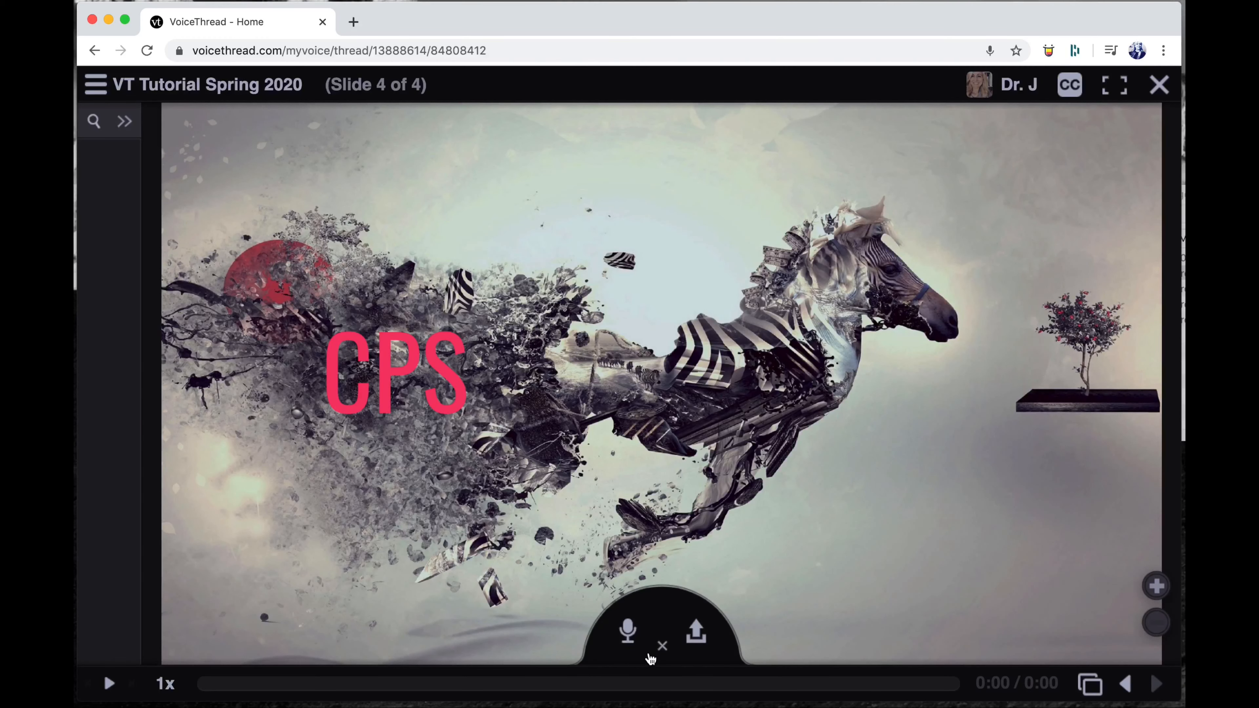
click(624, 629)
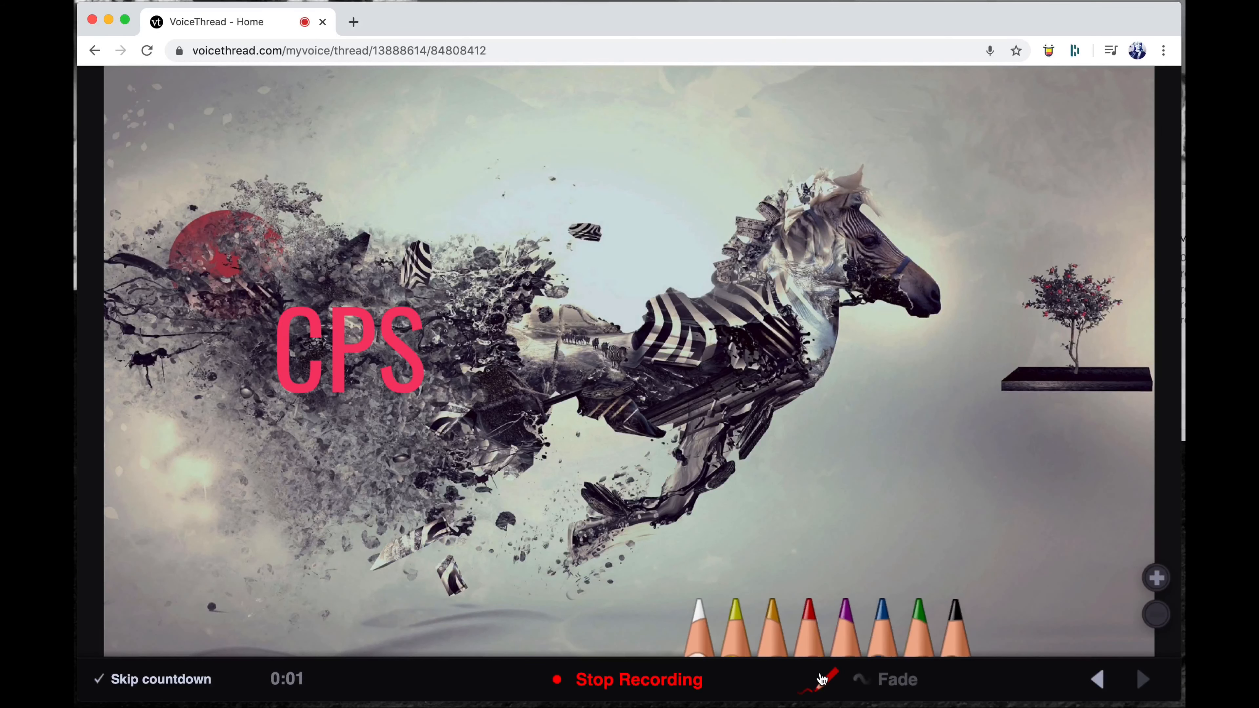
mouse_move(924, 384)
mouse_down()
mouse_move(625, 248)
mouse_move(971, 342)
mouse_up()
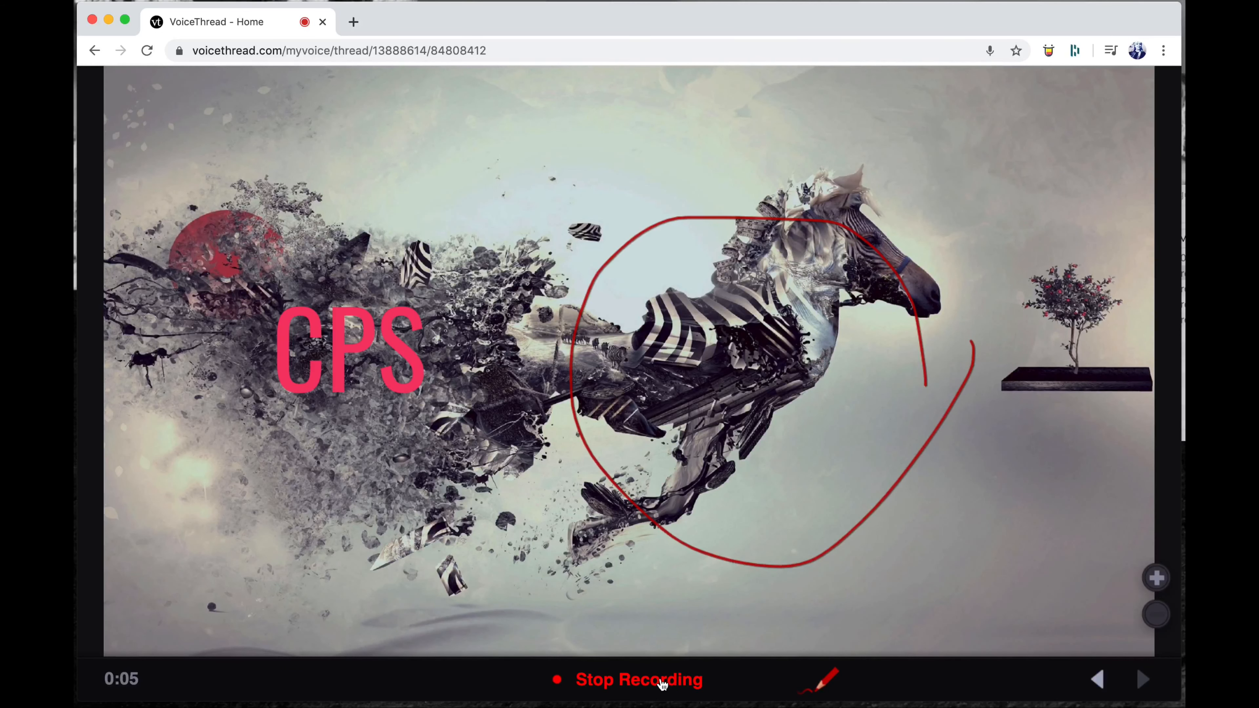
click(659, 682)
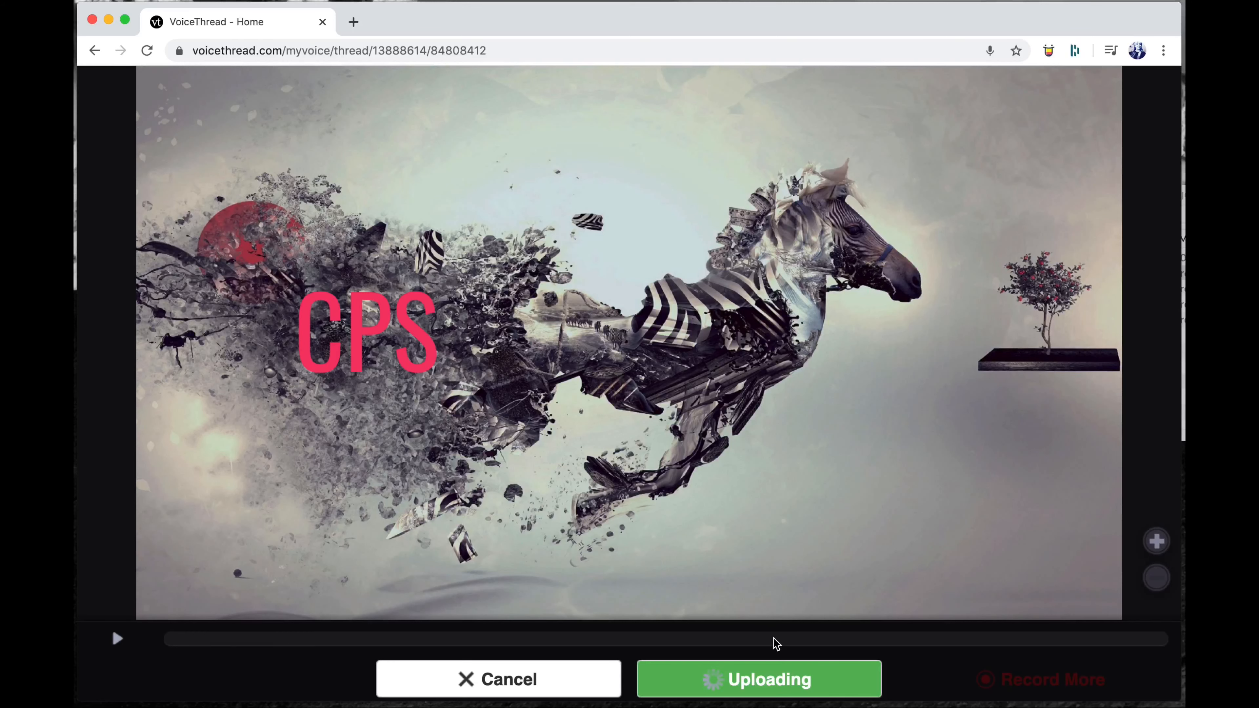
click(763, 678)
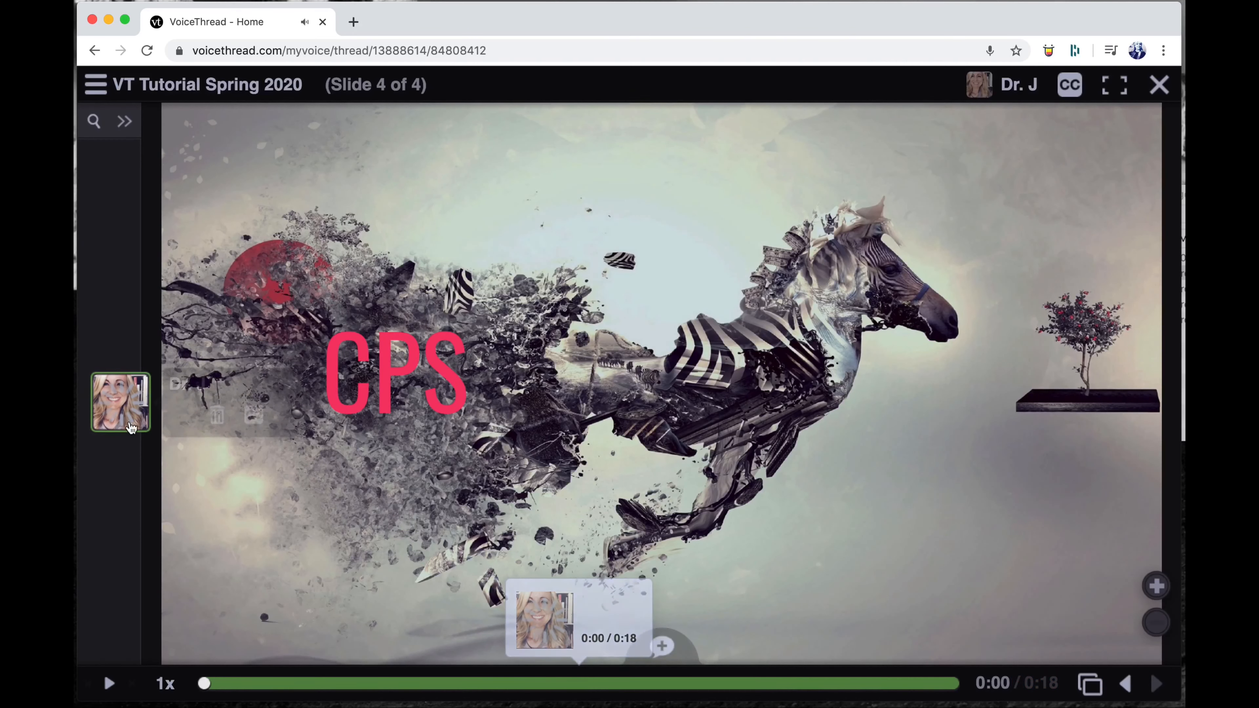
- View the zebra slide's comment, browse back to the first slide, and revisit the second slide before returning to the first
mouse_move(120, 373)
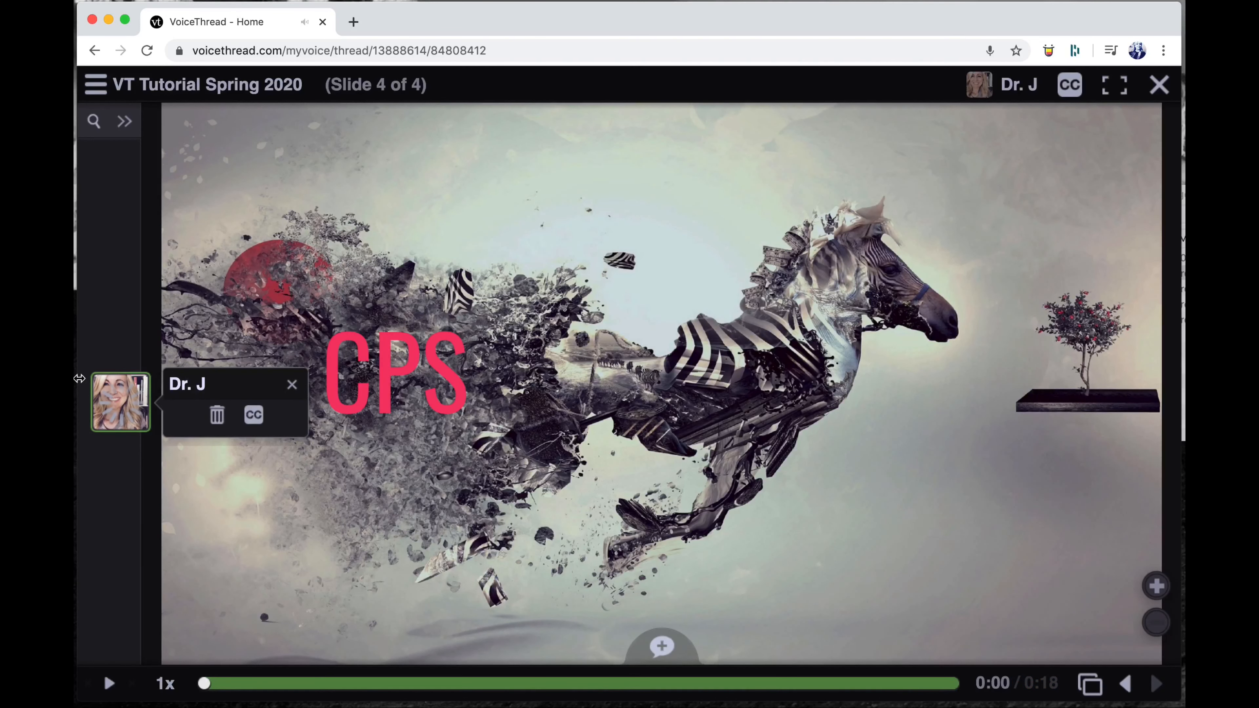
click(1134, 688)
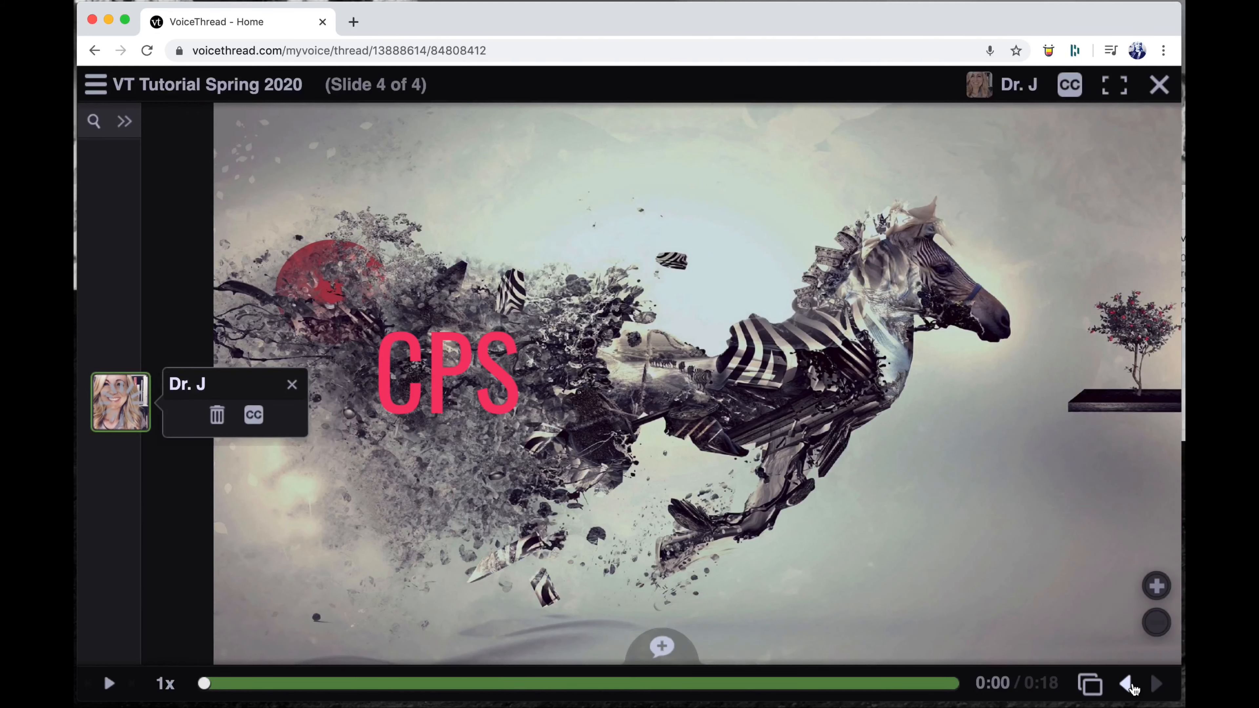
click(1134, 688)
click(1135, 688)
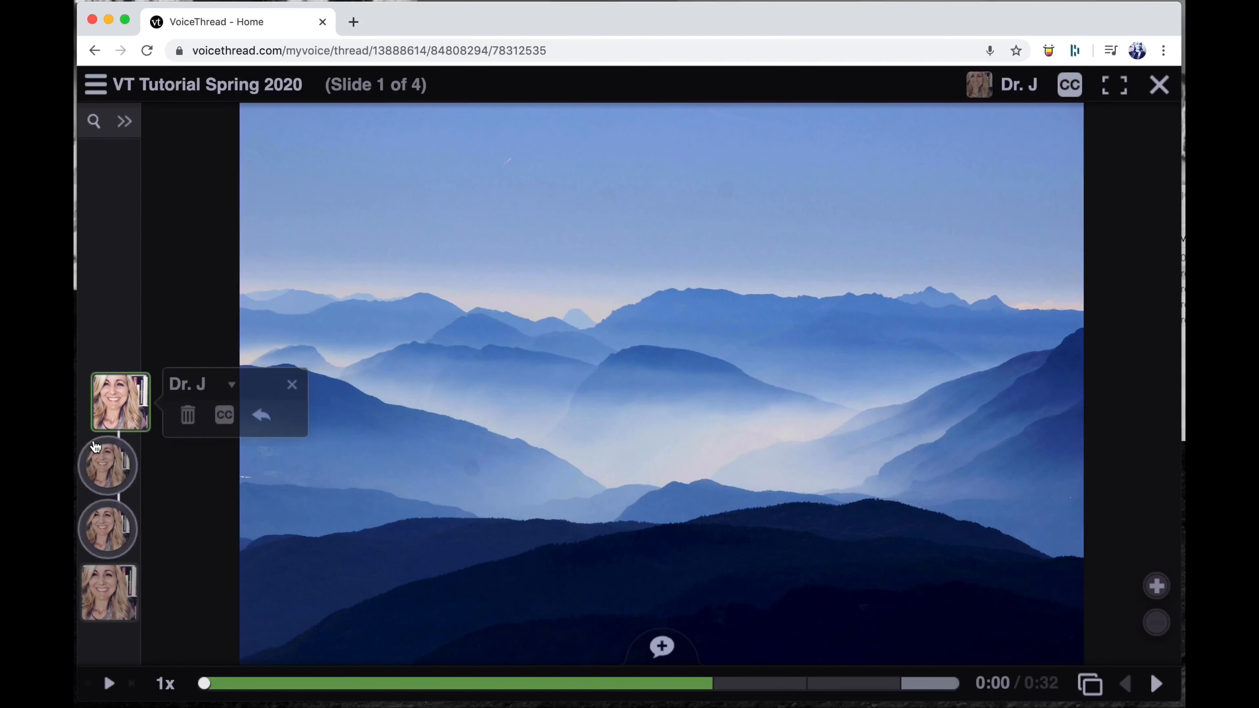
click(1158, 685)
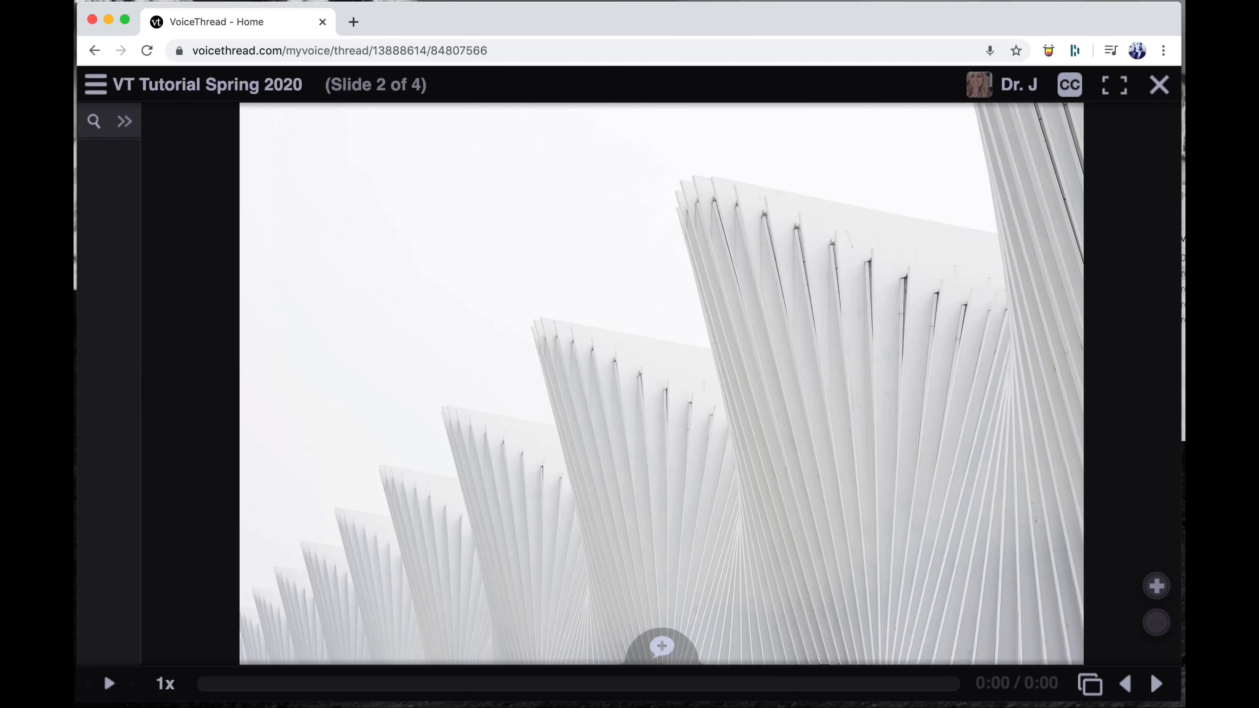
click(1157, 684)
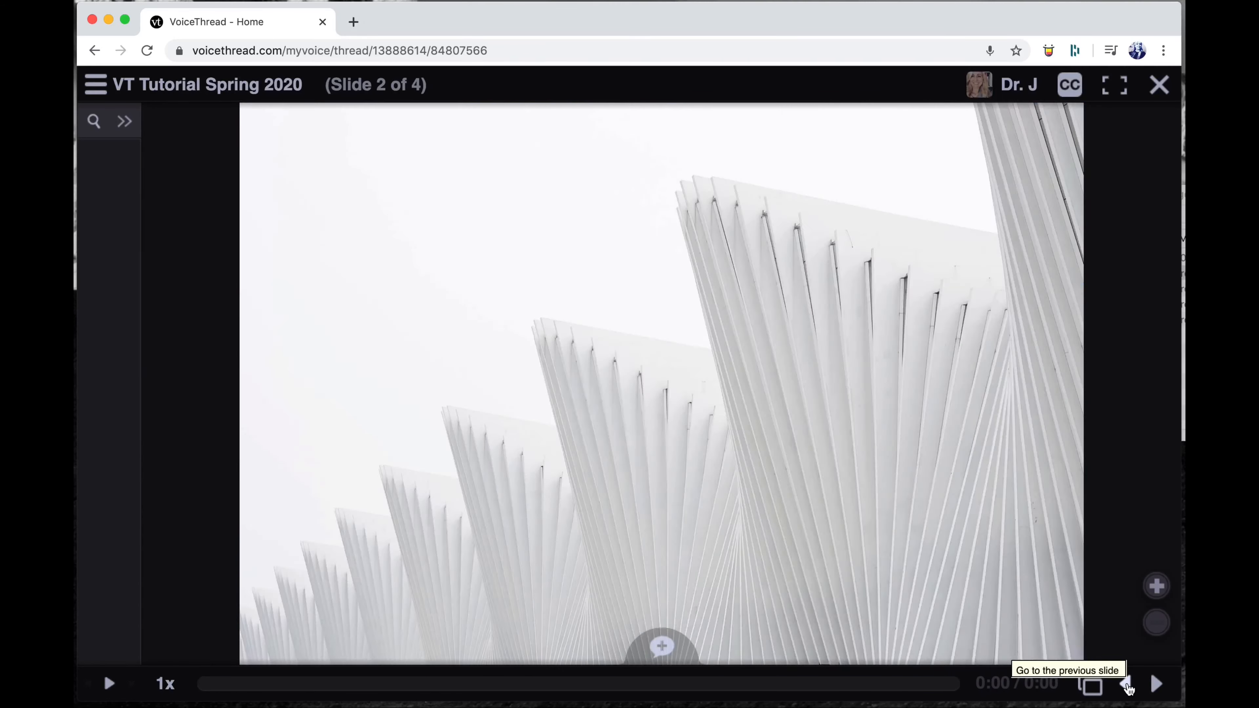
click(1125, 683)
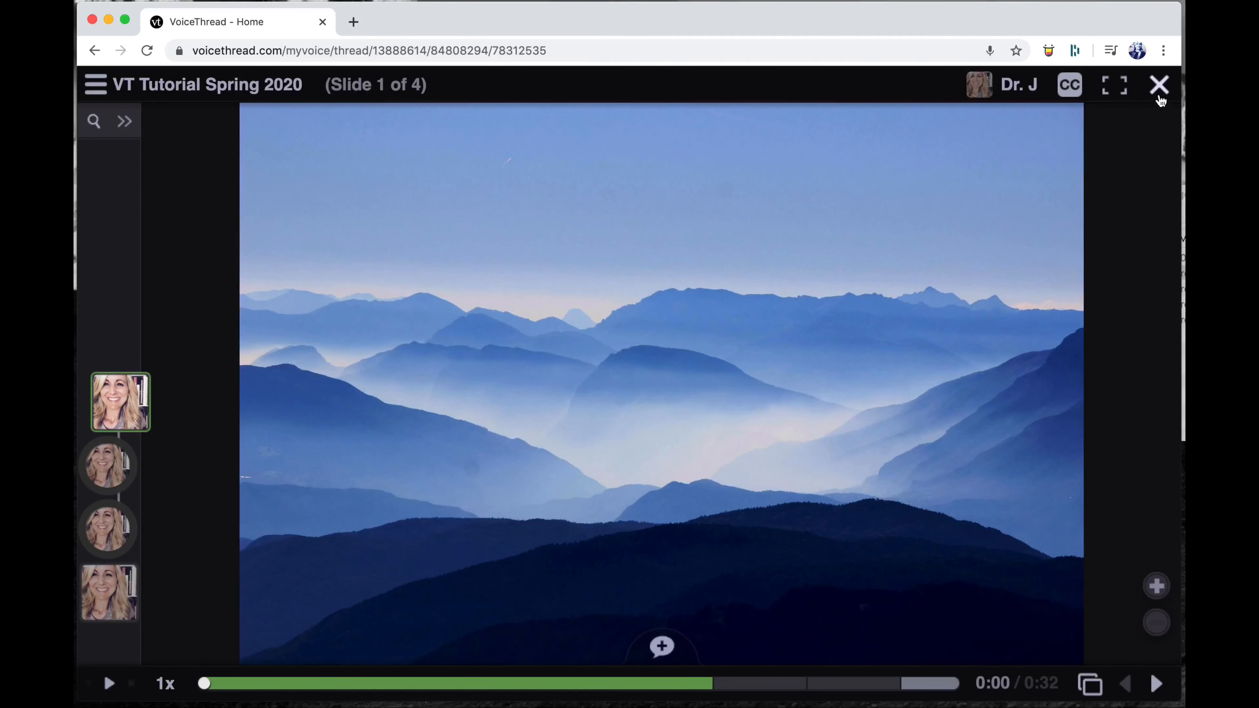
- Close the open VoiceThread, open the sharing options for "VT Tutorial Spring 2020", and look through the groups available for secure sharing
click(1158, 86)
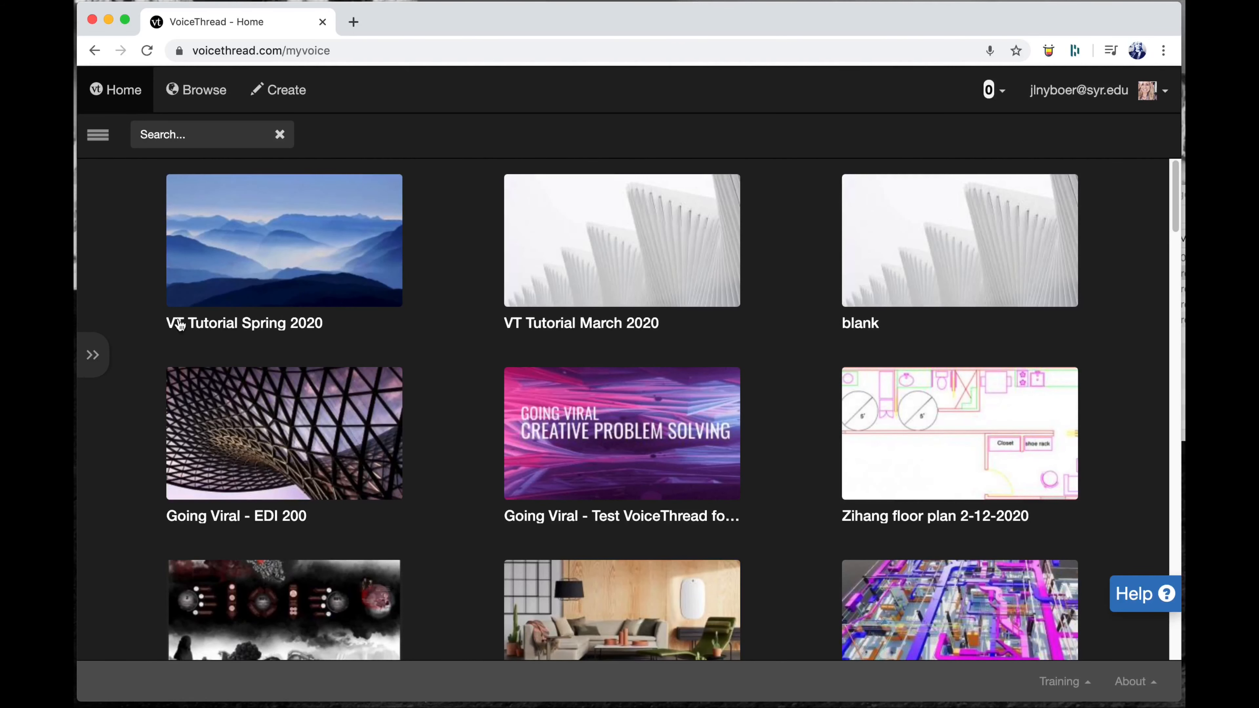
mouse_move(182, 276)
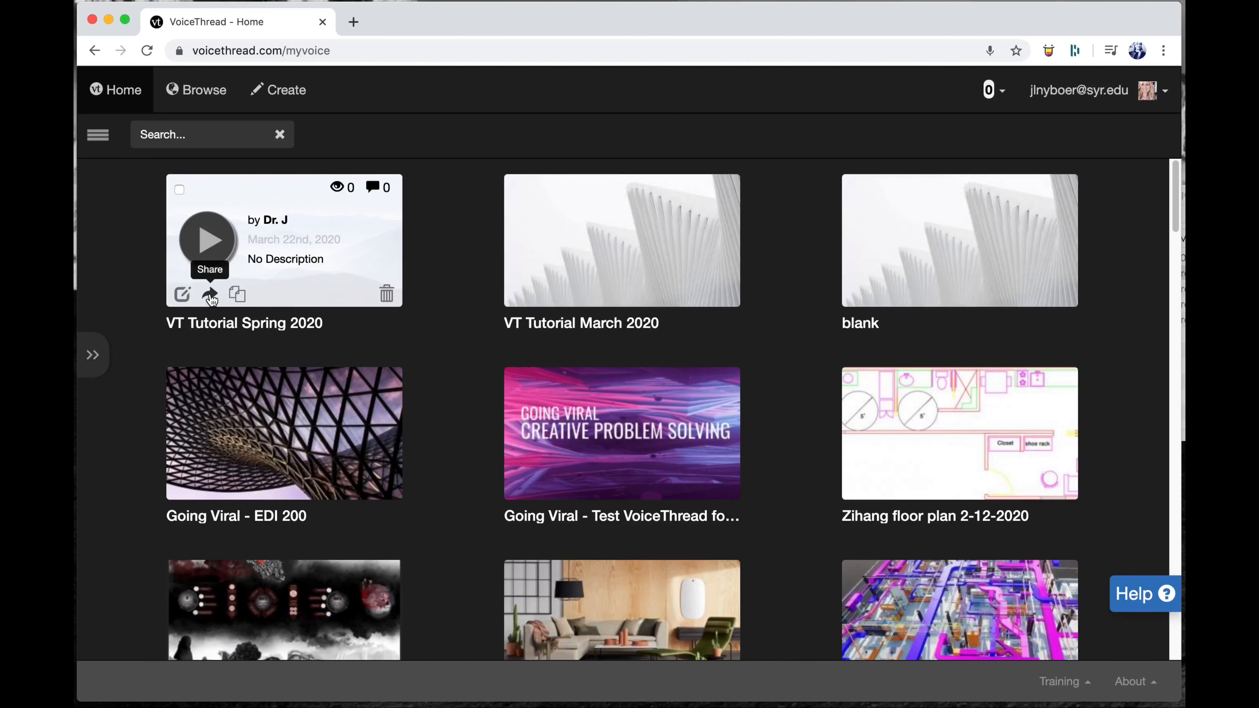
click(211, 296)
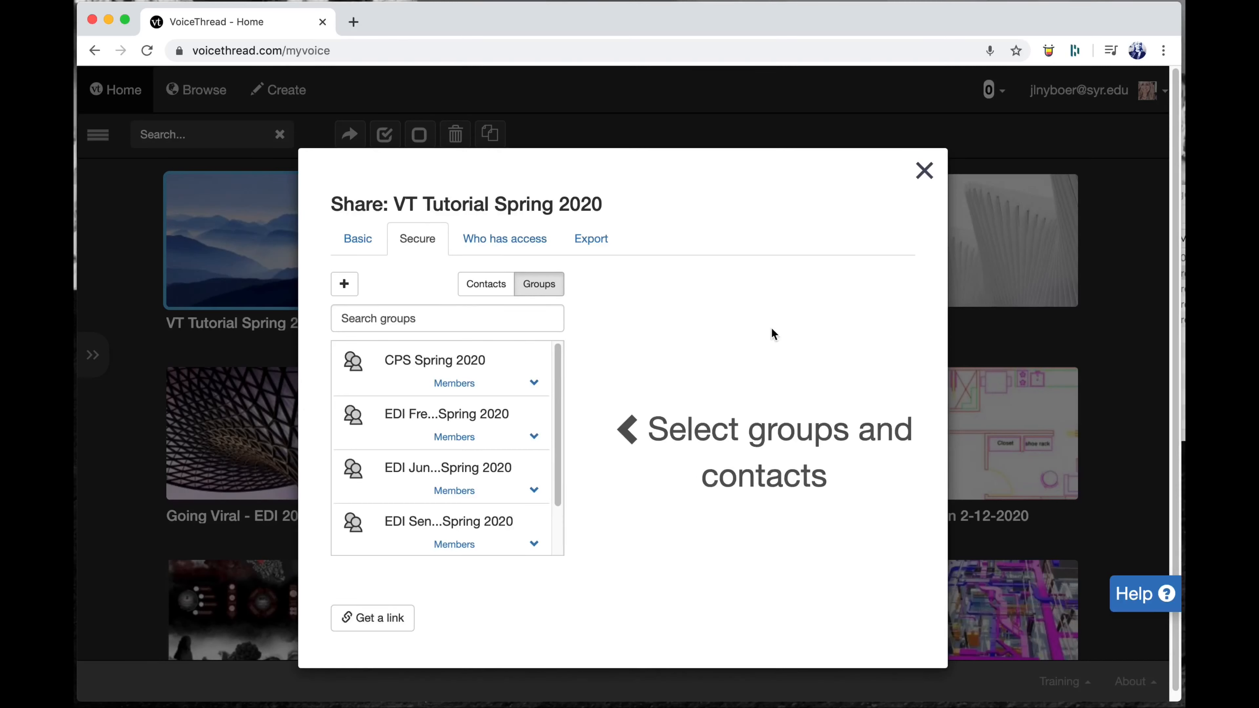
scroll(461, 502, down, 1)
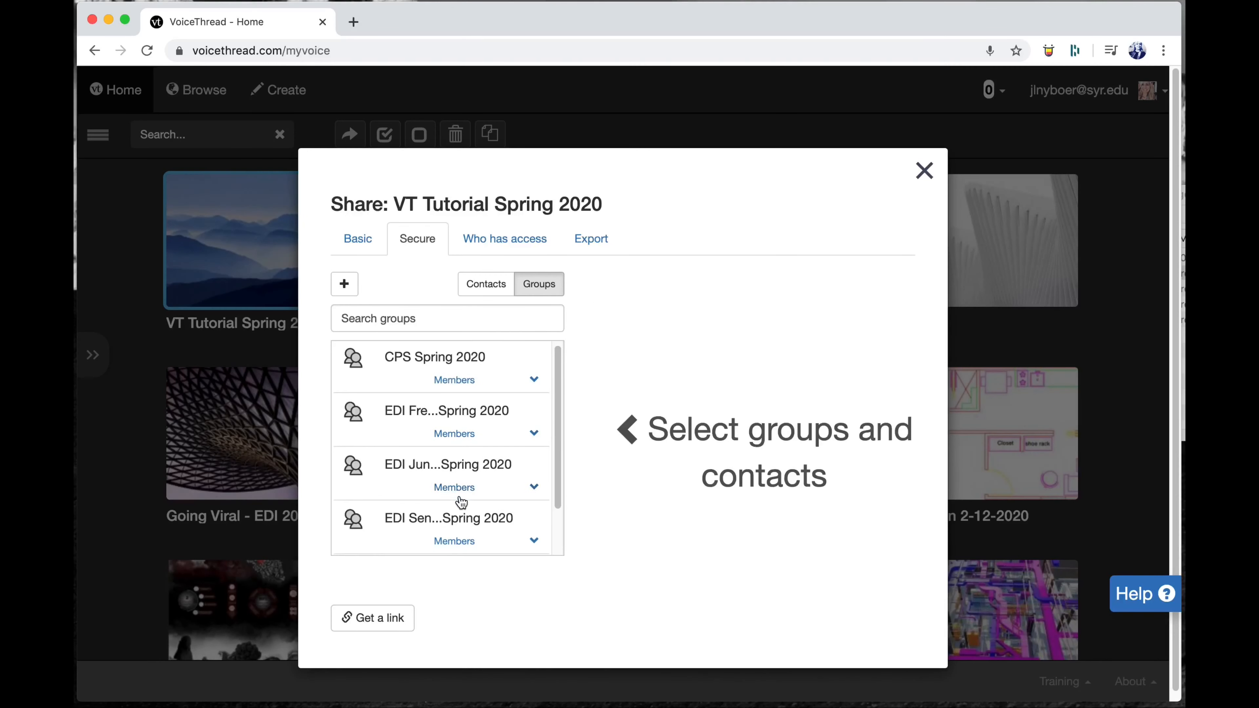
scroll(461, 502, down, 1)
scroll(464, 506, up, 1)
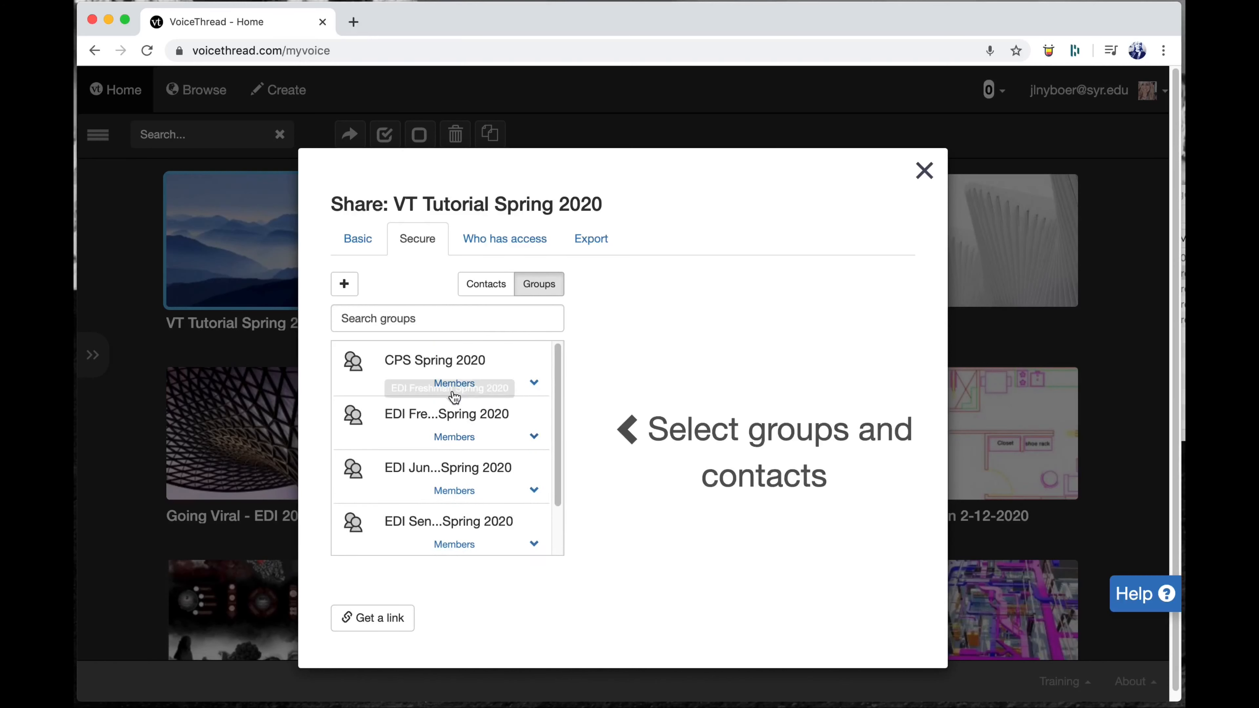
scroll(447, 446, down, 1)
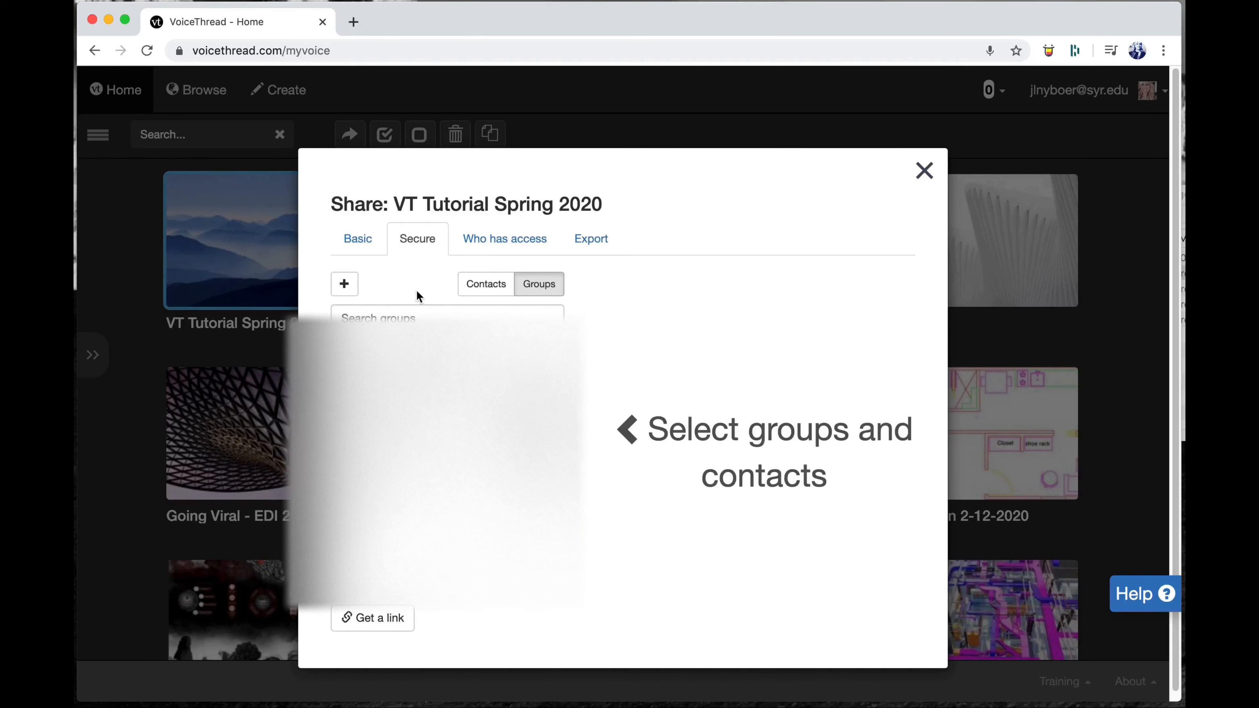
- Look through the contacts available for secure sharing, and review the Add Contact form before cancelling it
click(479, 288)
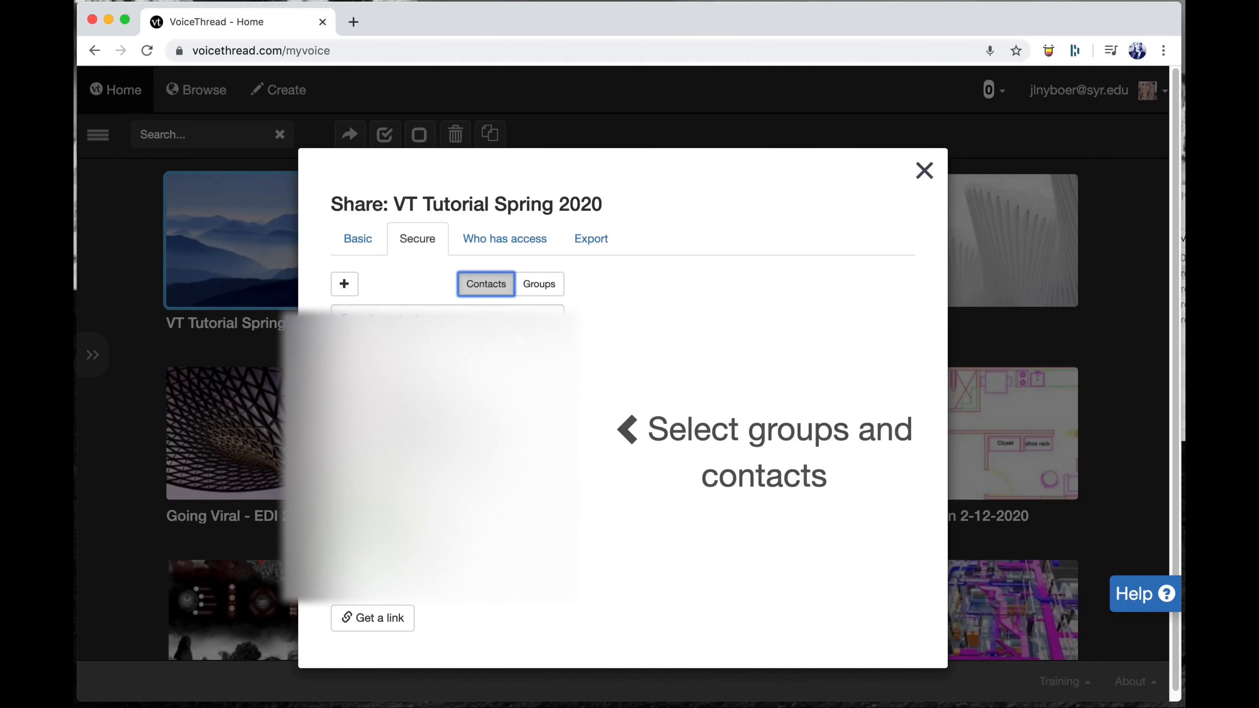
drag(558, 441, 558, 350)
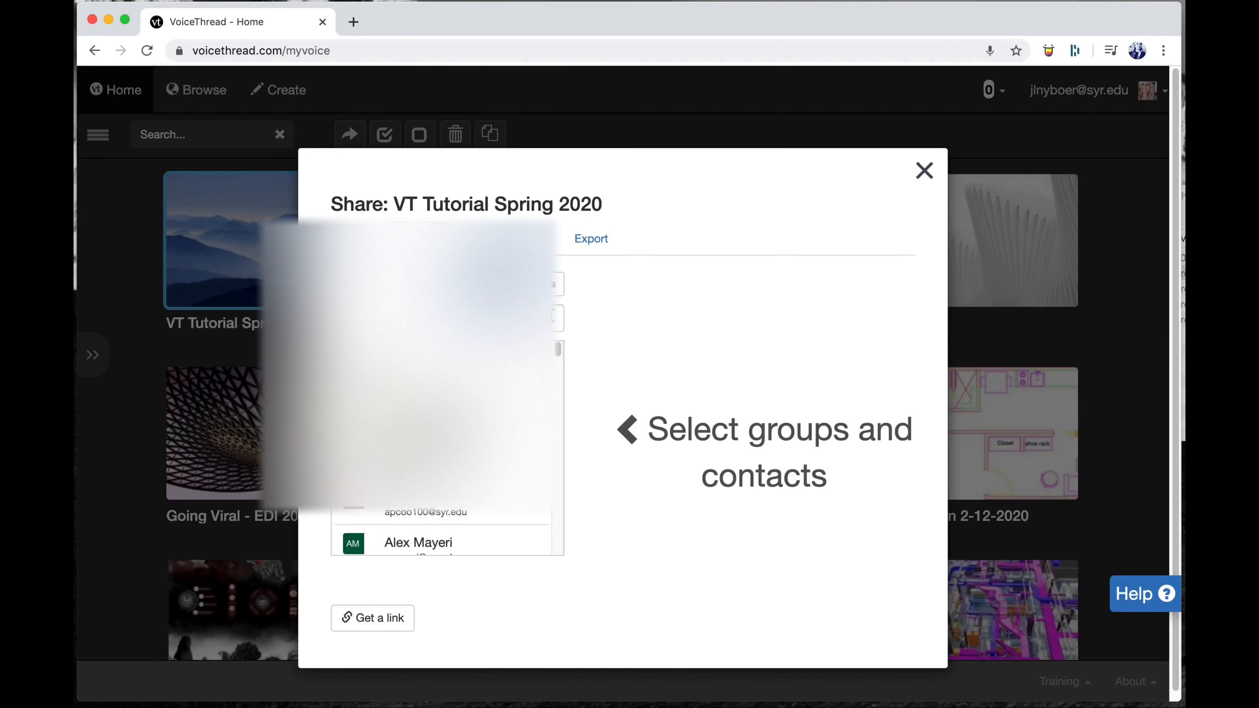
click(515, 284)
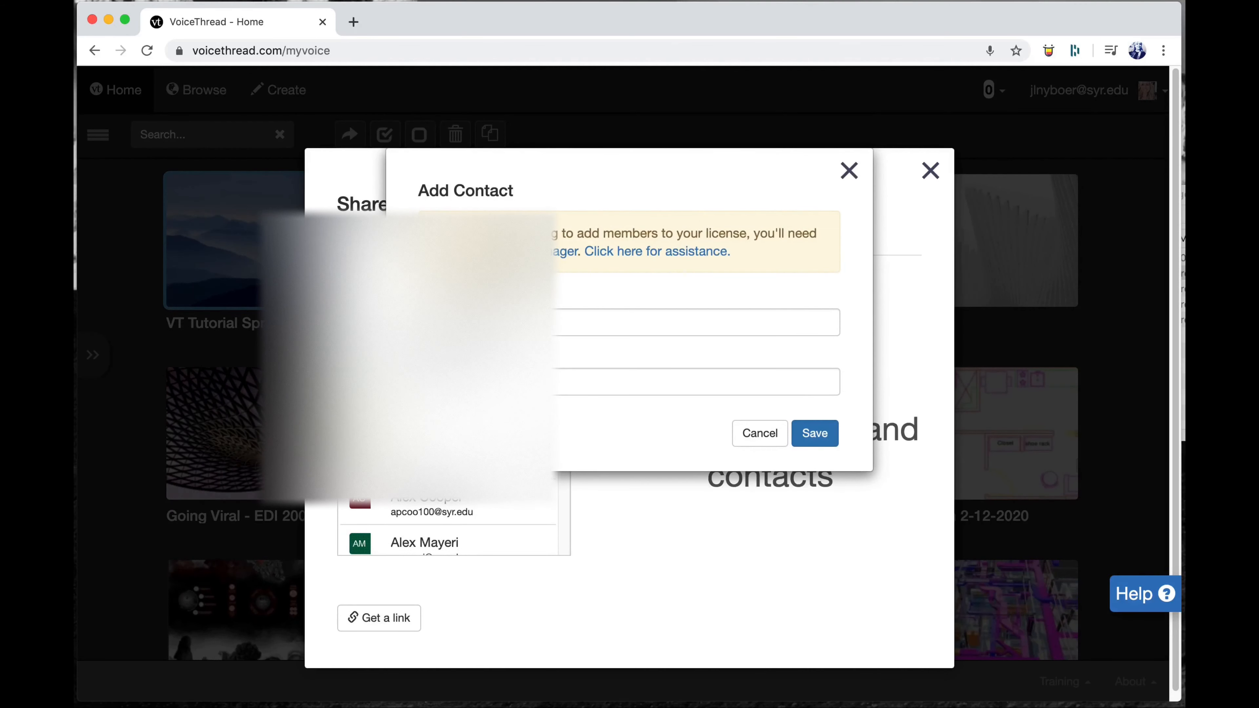
click(515, 322)
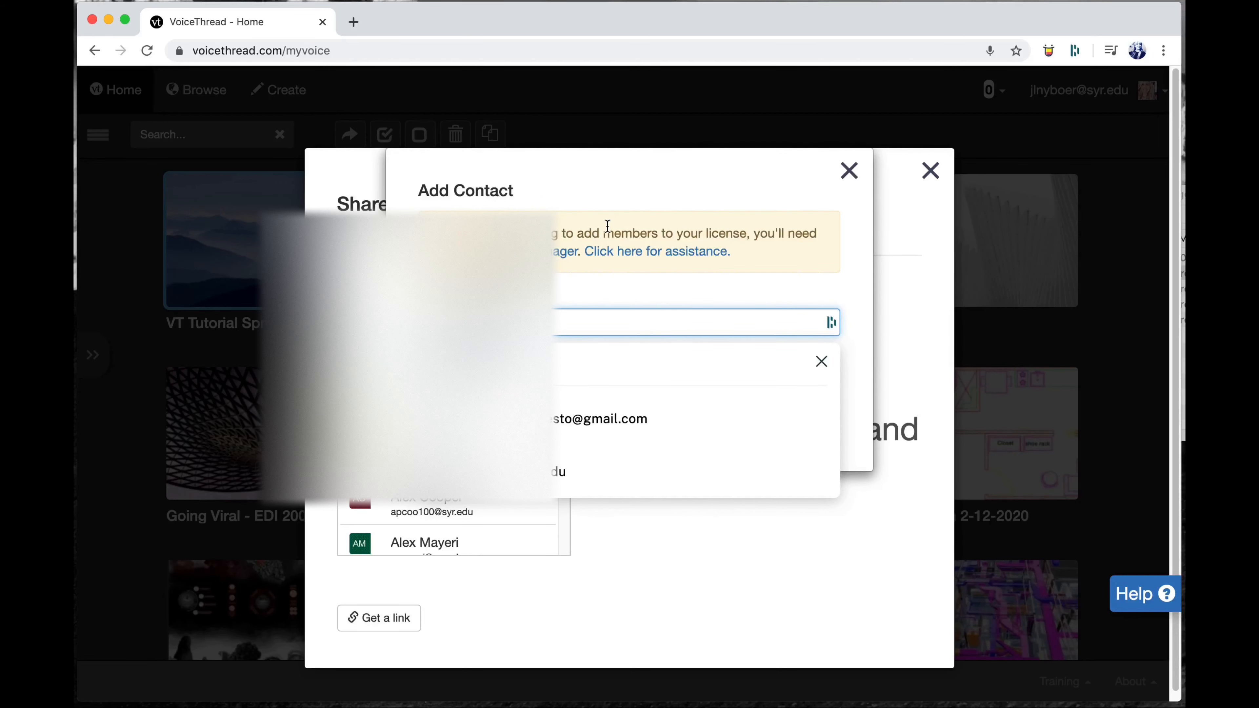
click(611, 198)
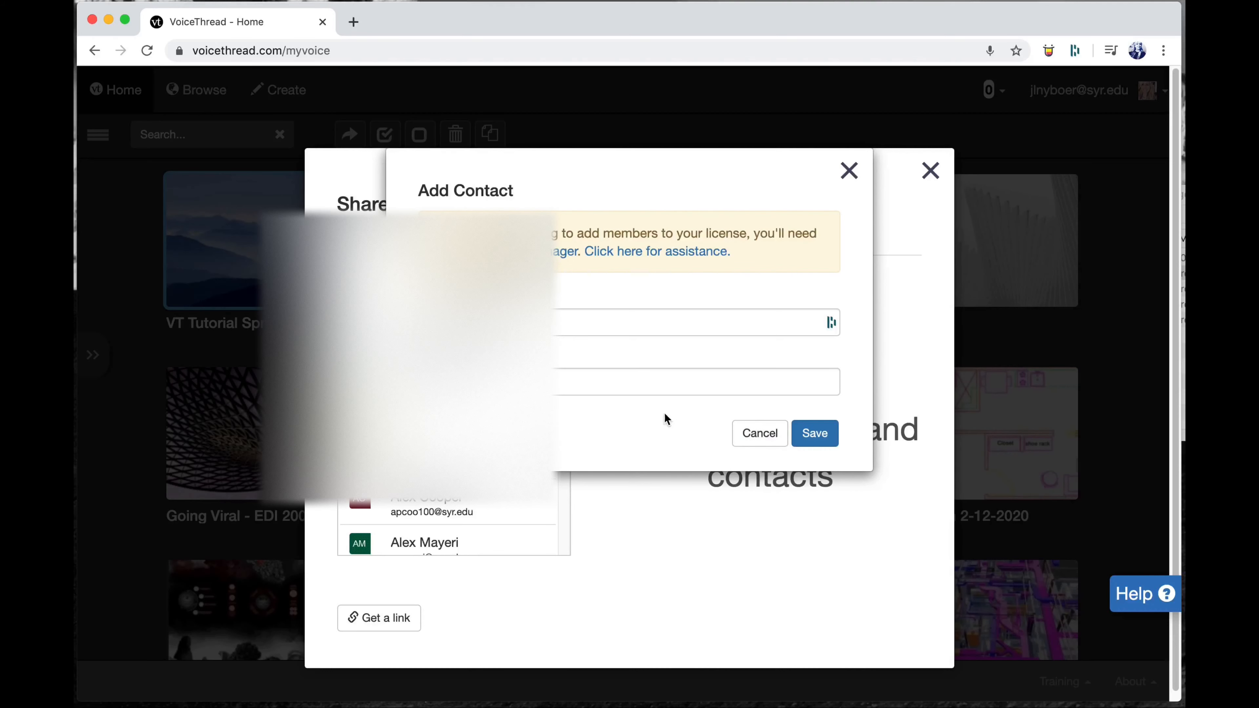
click(739, 428)
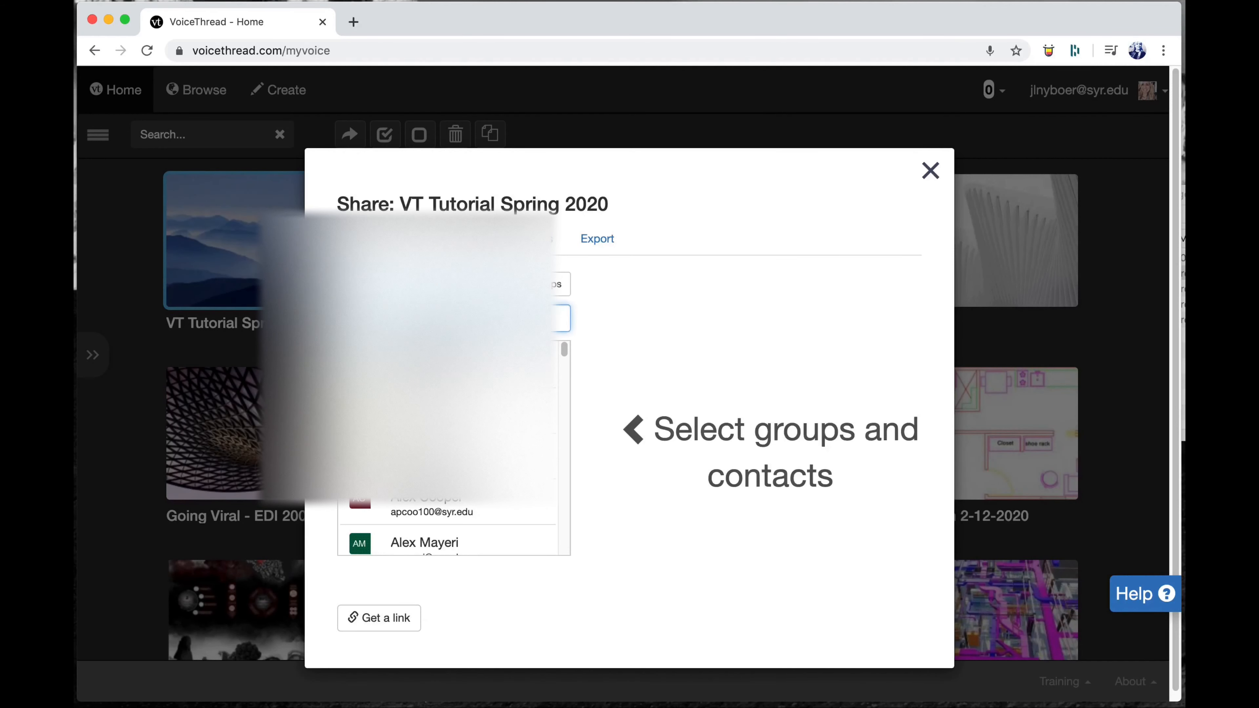
- Find a contact by first name, select them for sharing, and allow them to edit, leaving email notification enabled
text(j)
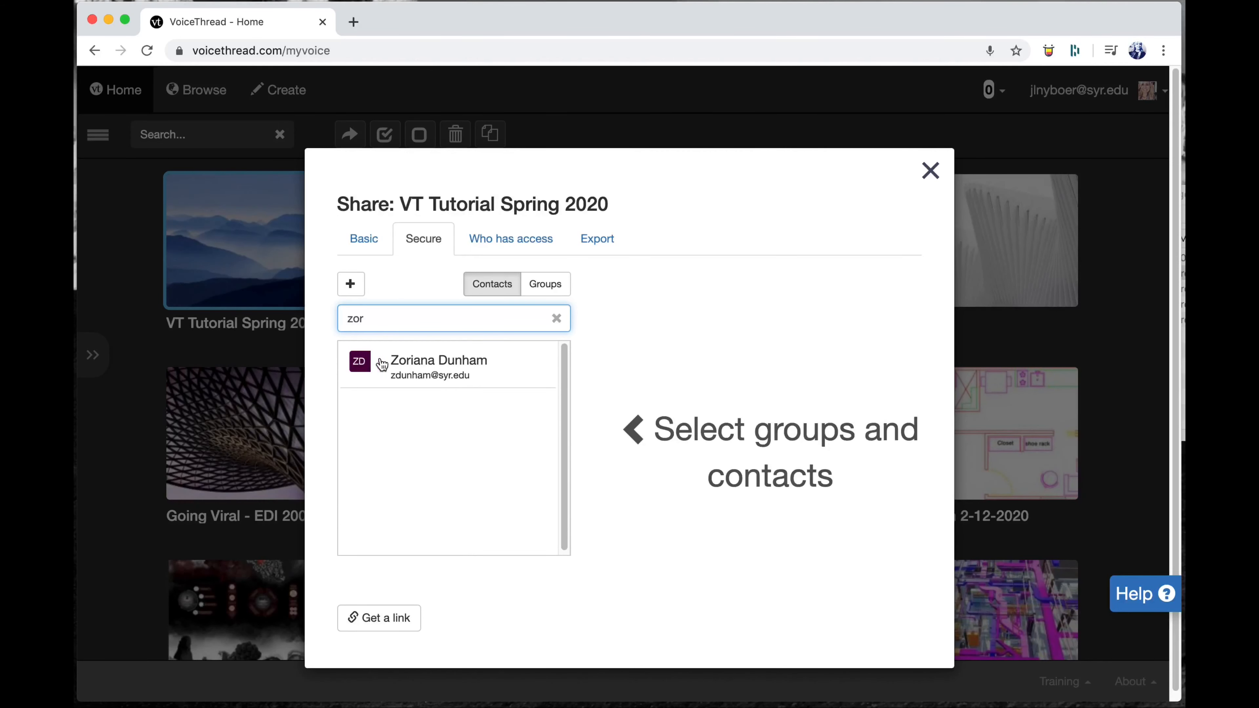
click(426, 364)
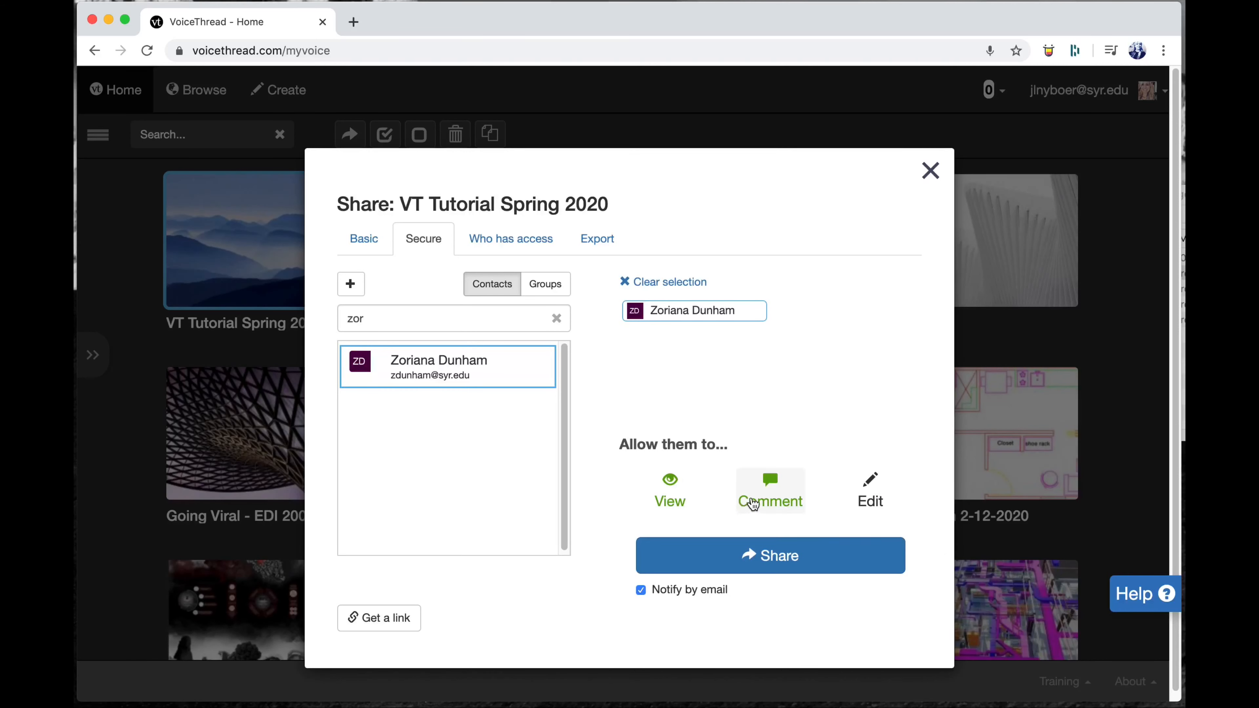
click(867, 491)
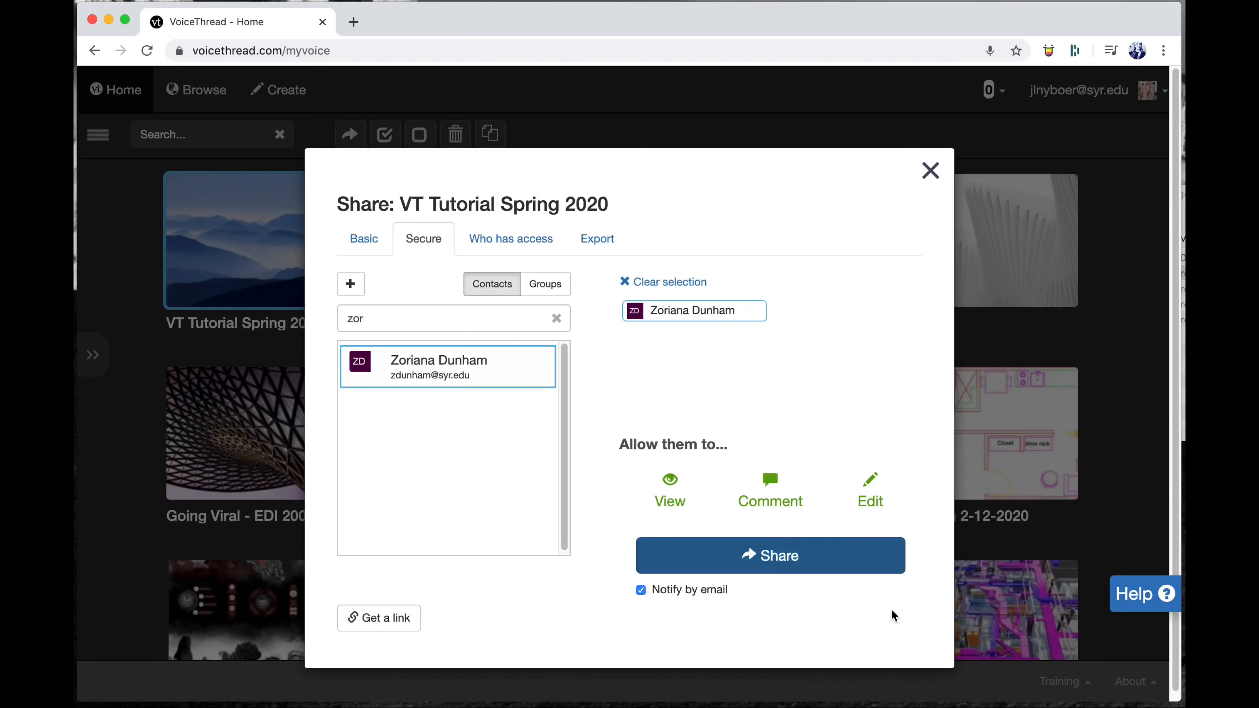
click(641, 590)
click(640, 590)
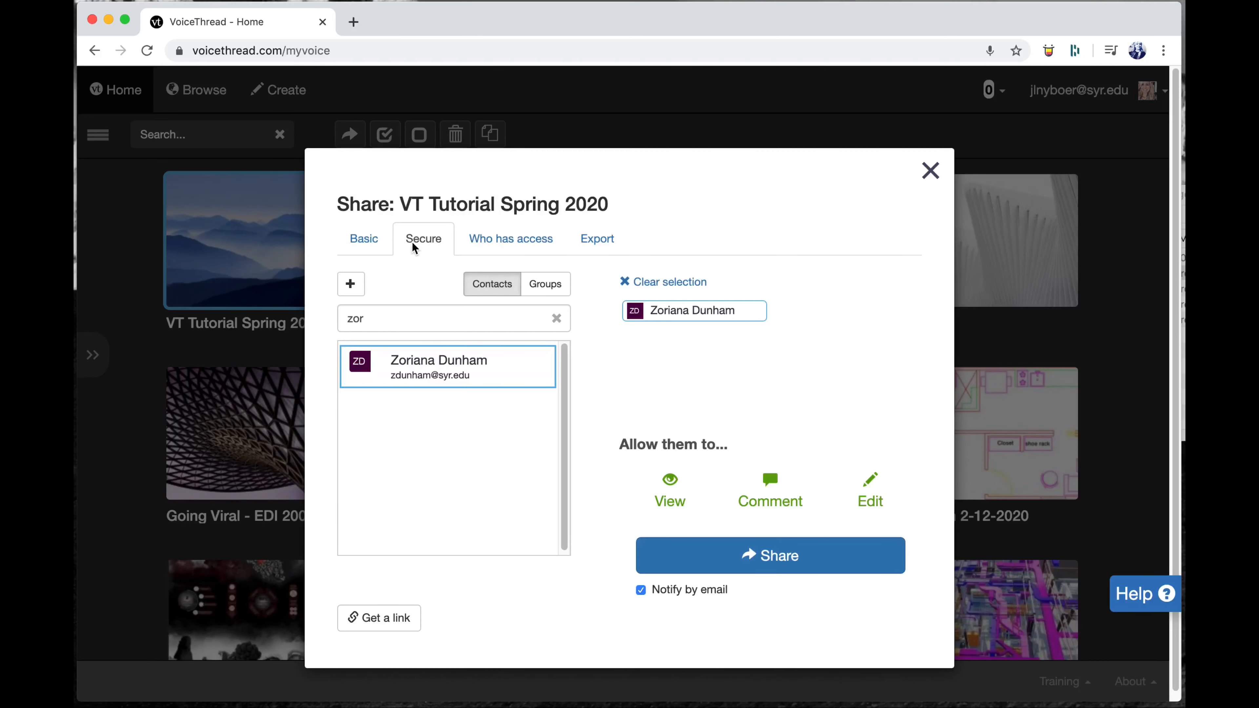
- Examine the basic sharing link with its View and Comment permissions, and return to the secure sharing options
click(361, 241)
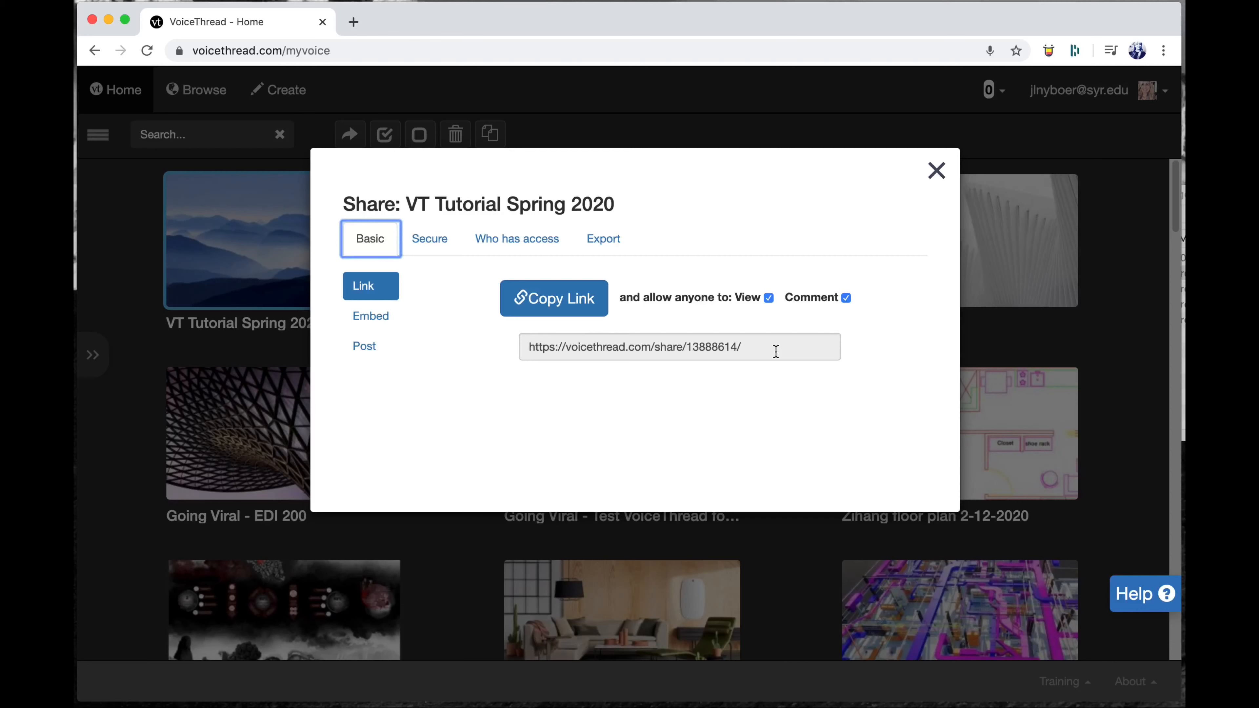
drag(776, 351, 470, 340)
click(628, 385)
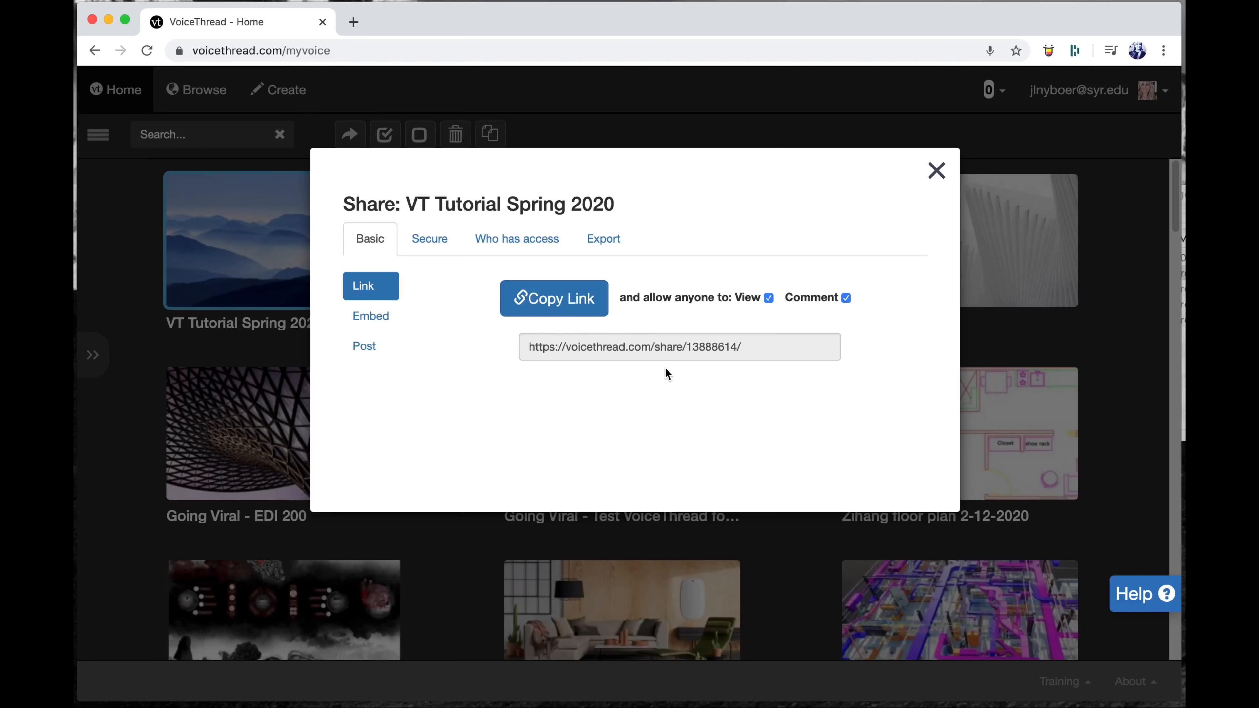
click(675, 349)
click(677, 415)
click(433, 243)
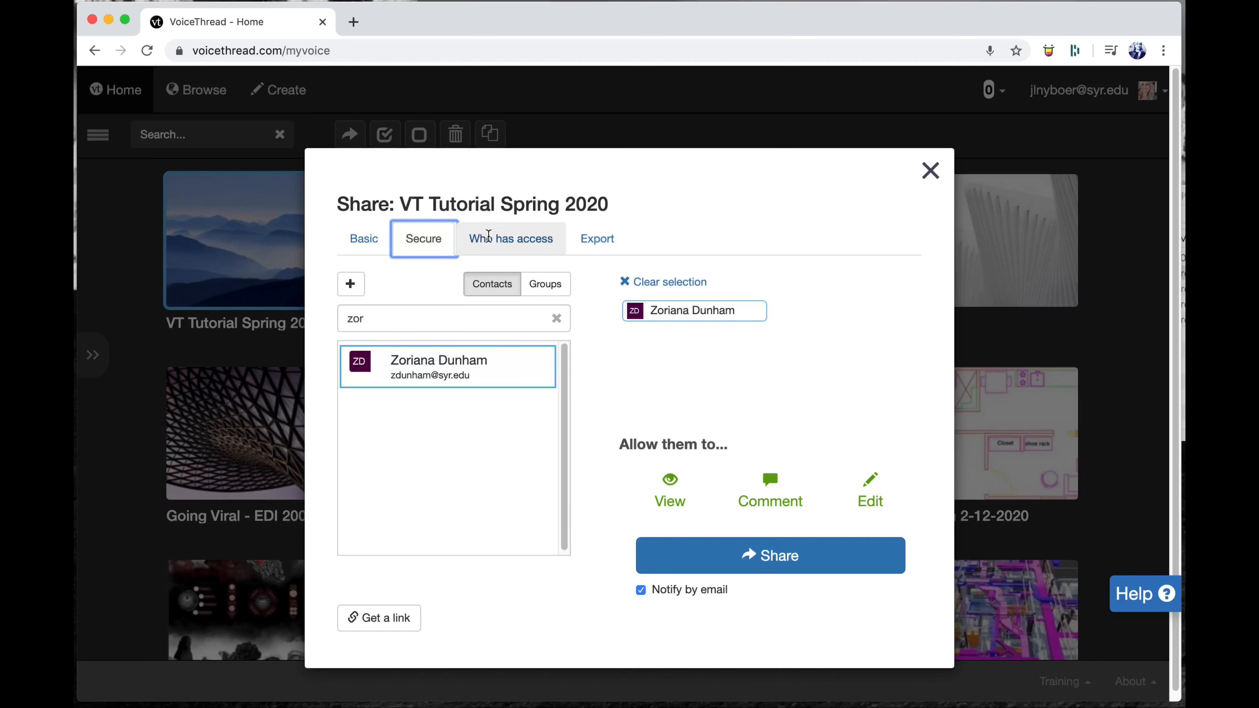
- Review who has access to the VoiceThread and examine its publishing options, keeping it private
click(500, 240)
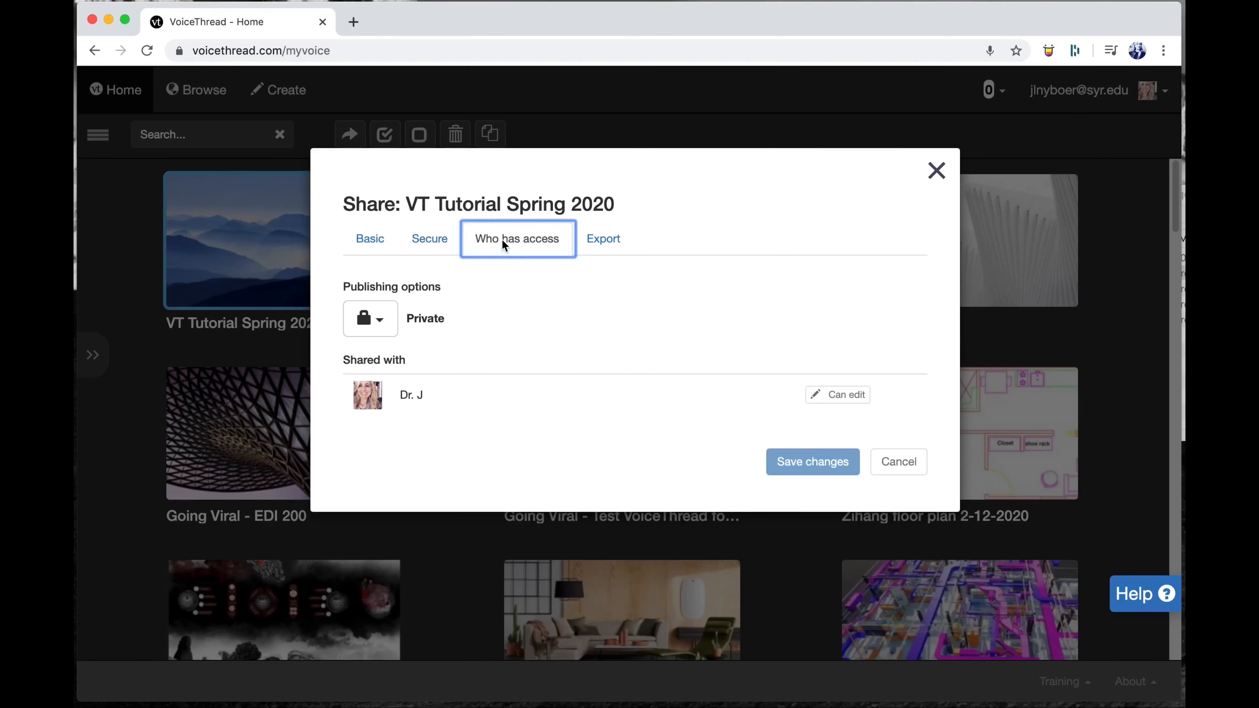
click(385, 321)
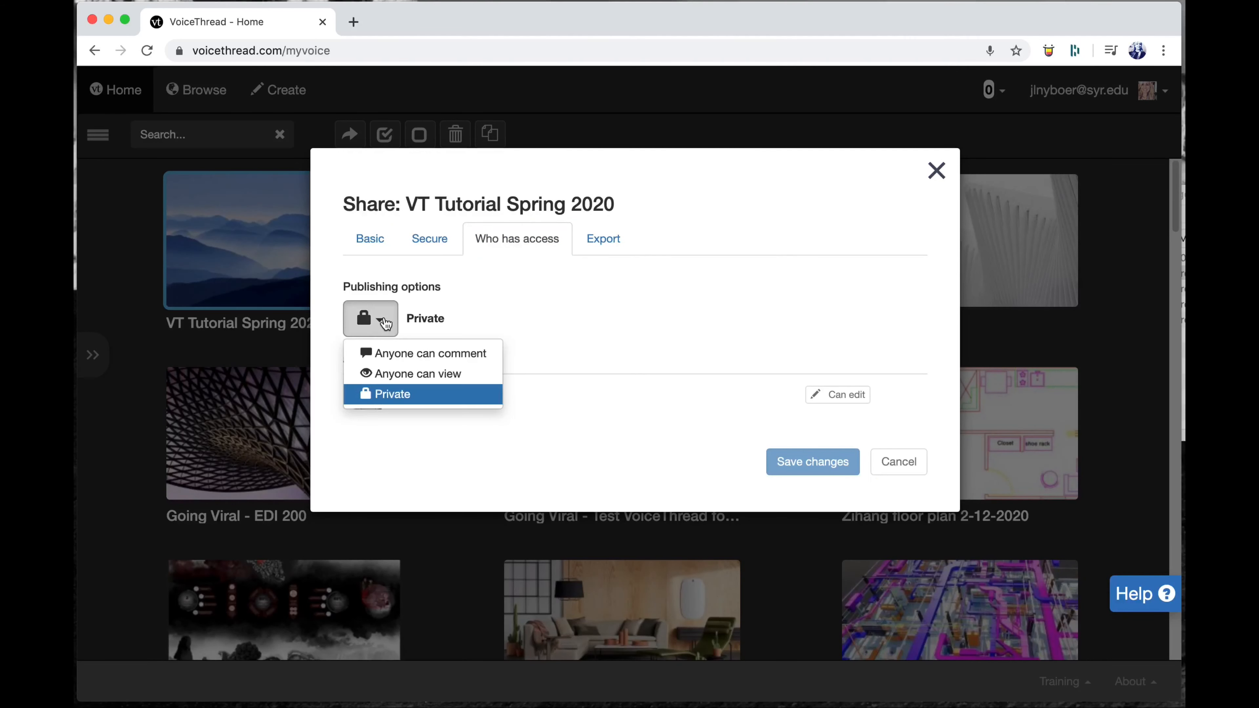
click(617, 459)
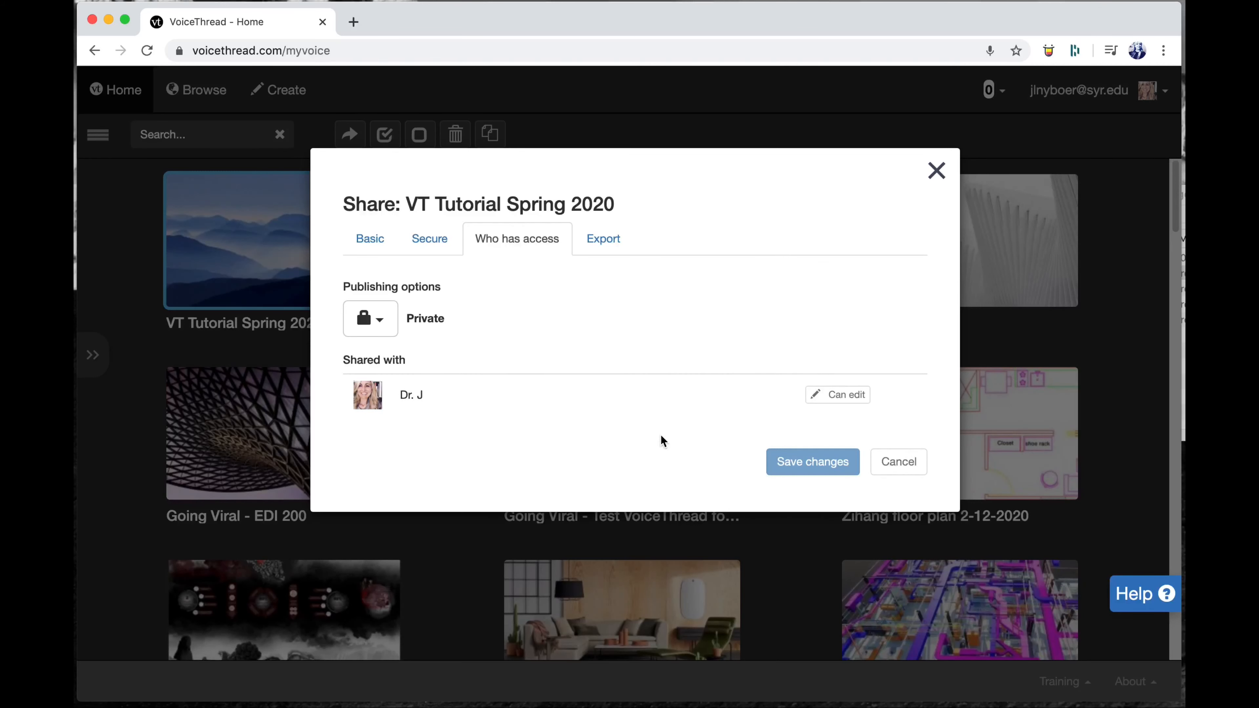
- Review the VoiceThread's export option and close the sharing dialog
click(600, 240)
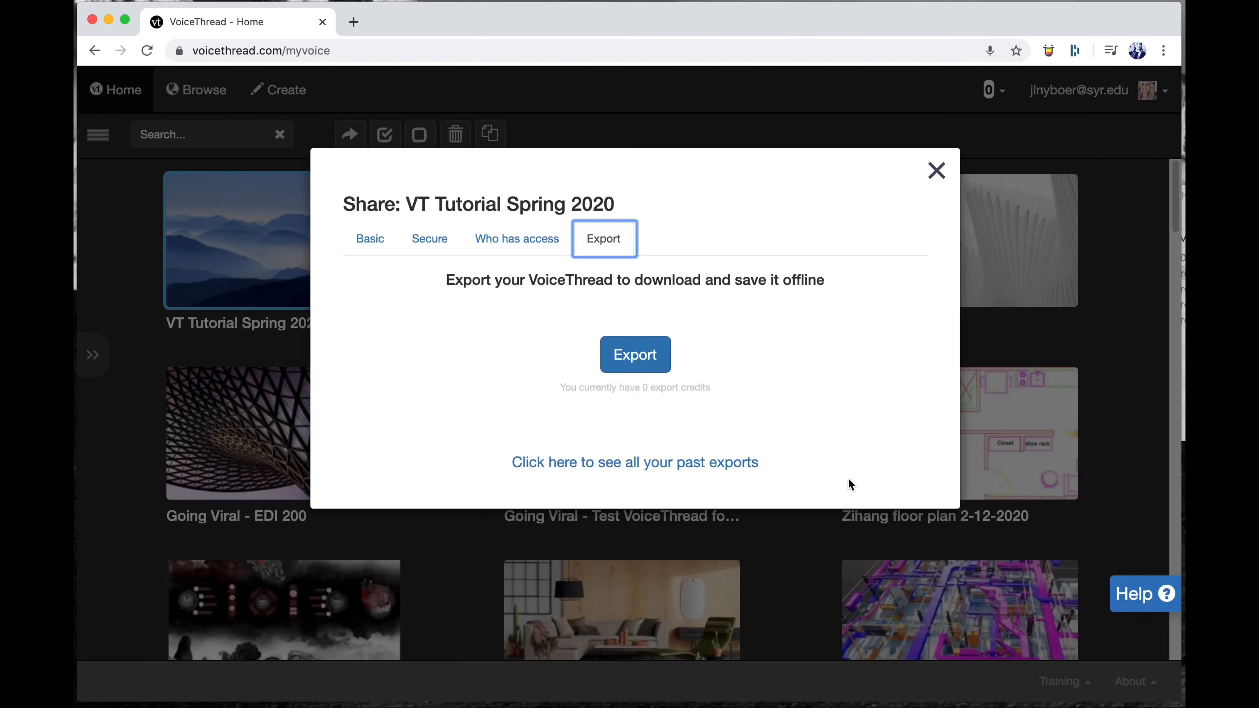
click(779, 412)
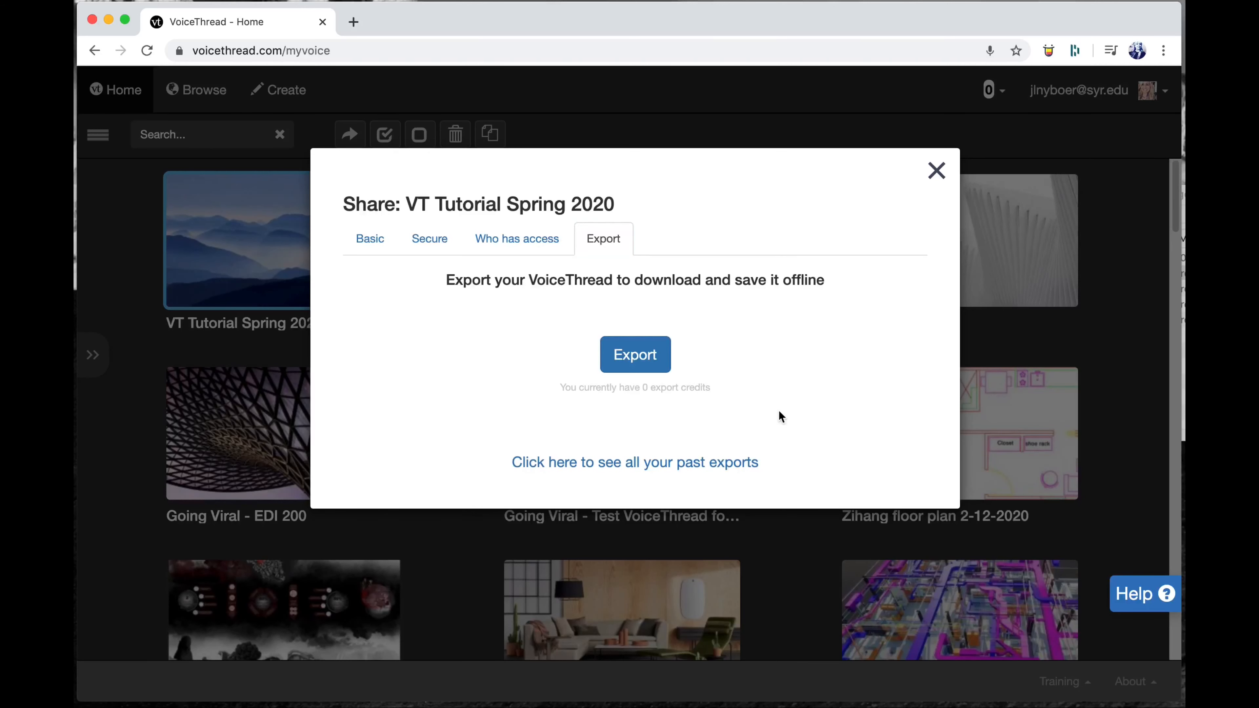
click(936, 172)
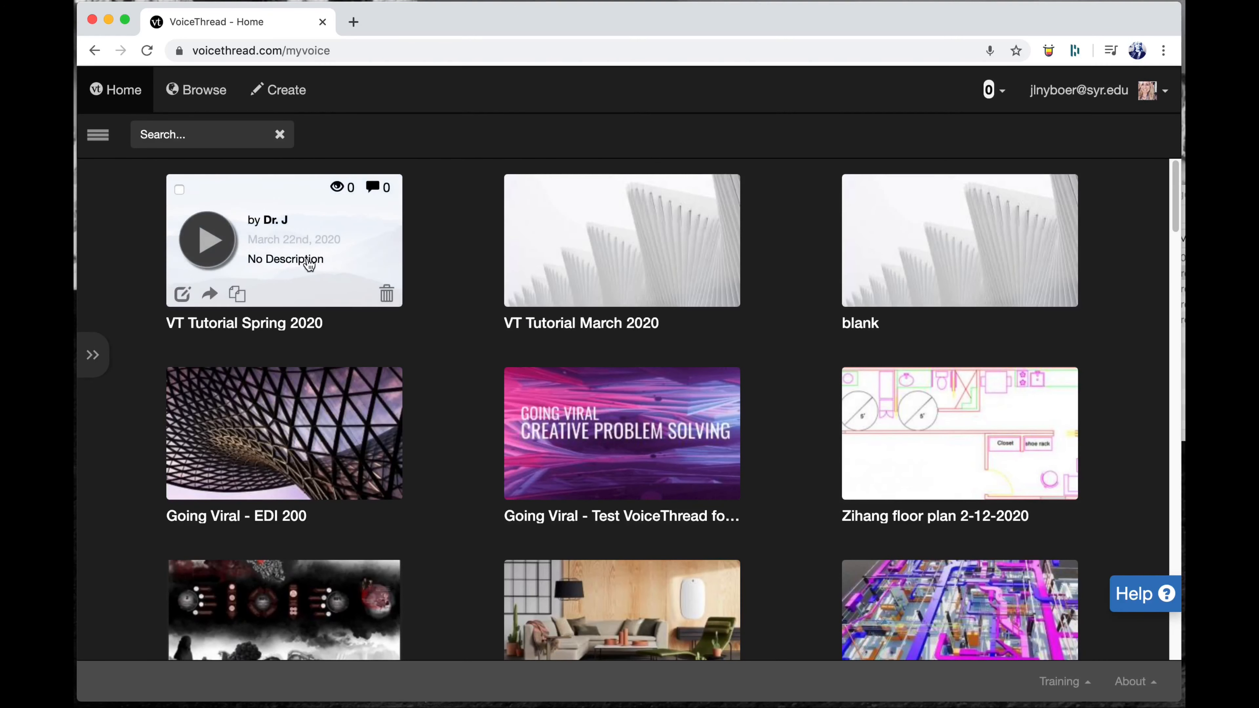
- Reopen "VT Tutorial Spring 2020", view its sharing options from inside the VoiceThread, and close both to return home
click(384, 239)
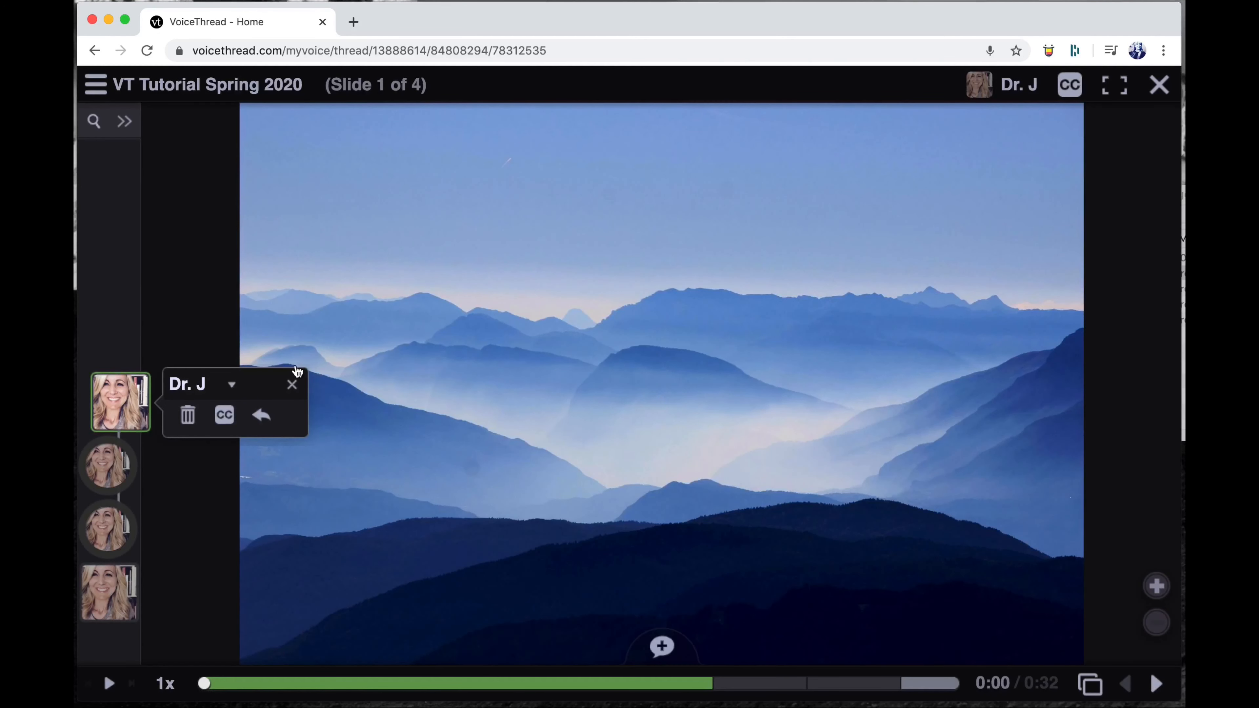
click(96, 89)
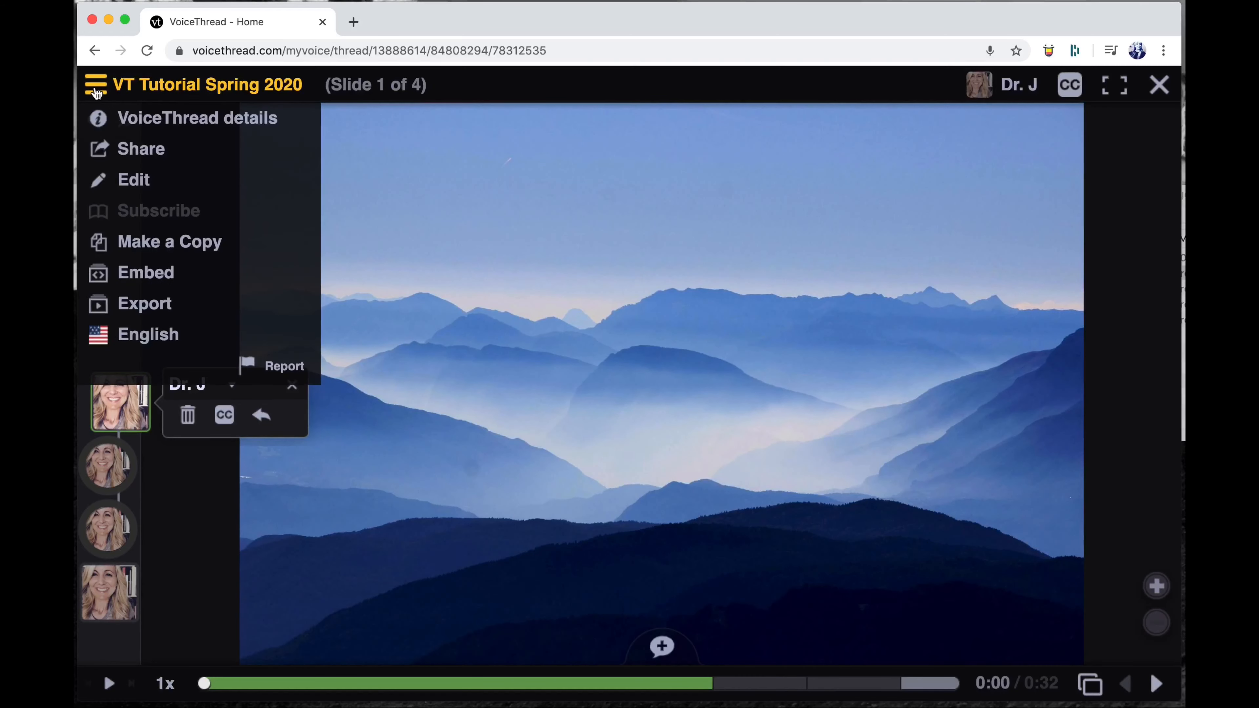
click(123, 150)
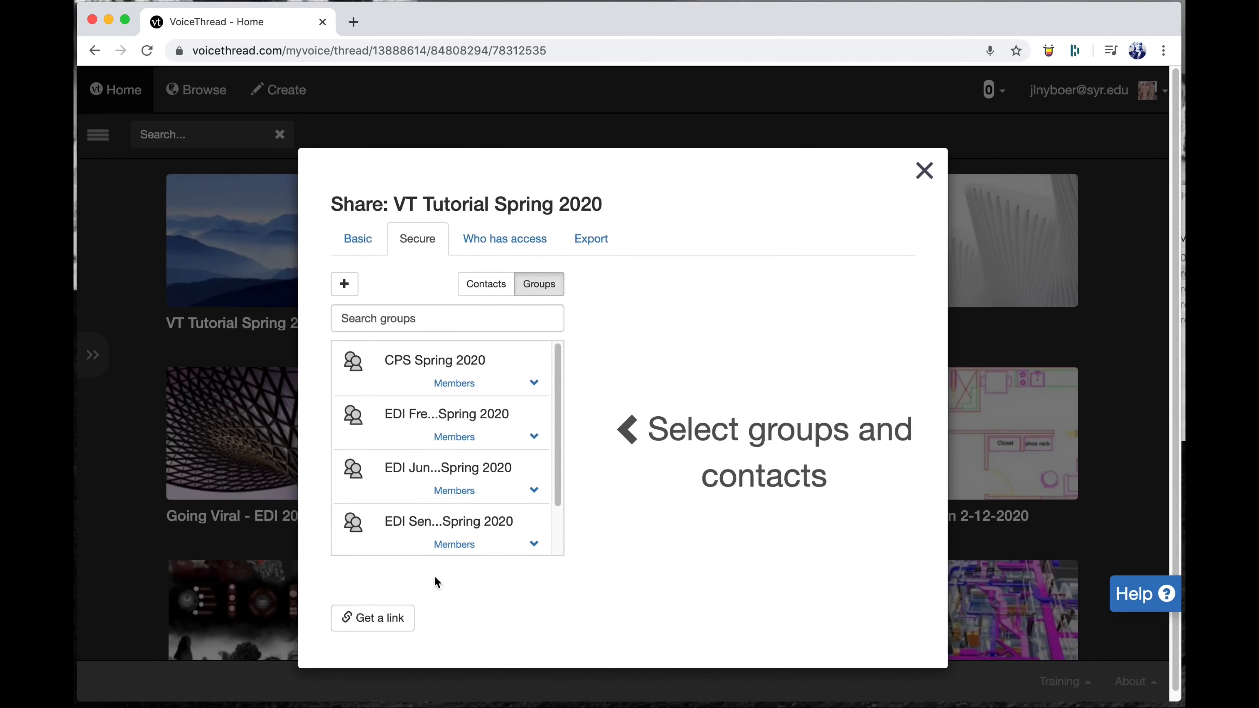
click(923, 171)
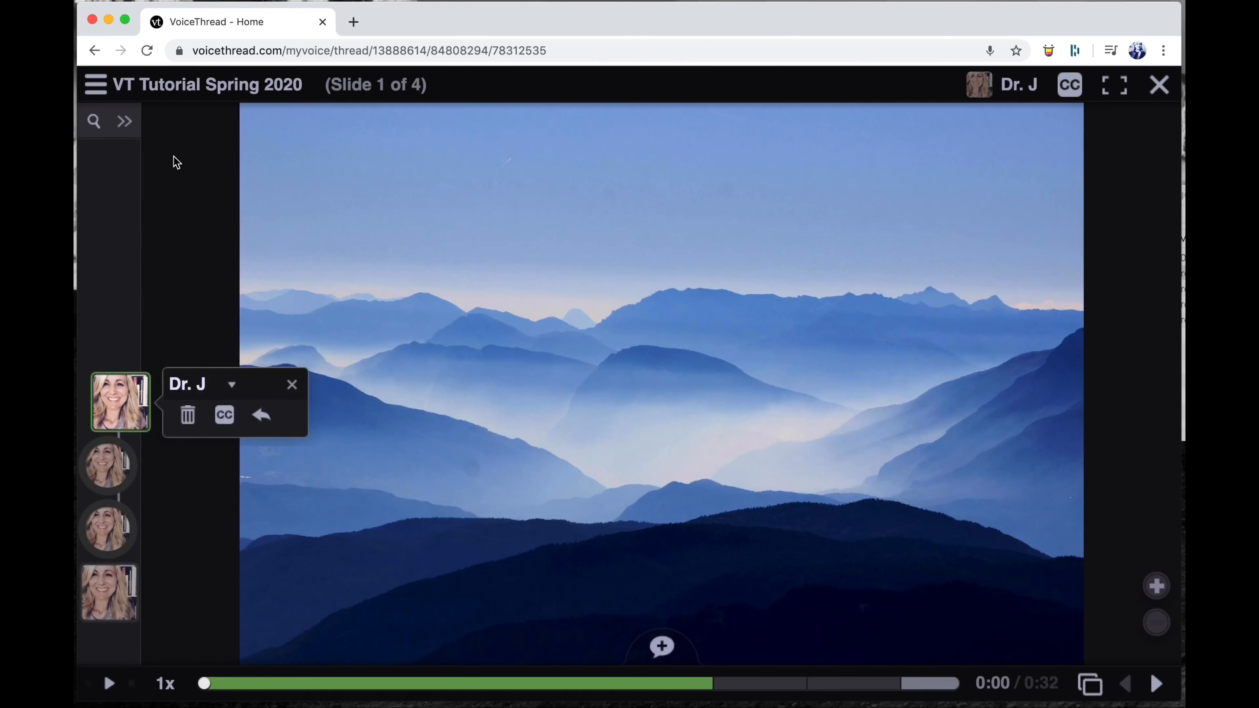
click(1159, 85)
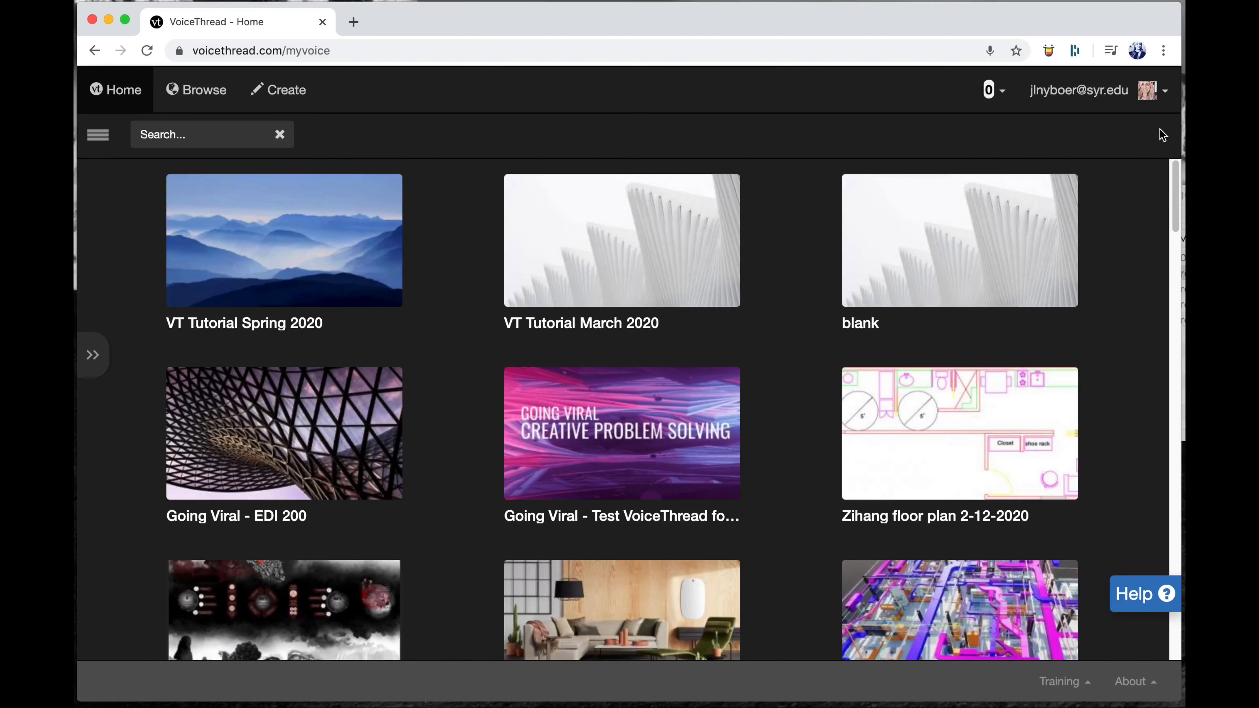
- Open the account settings and examine the instant and daily notification preferences
click(1166, 95)
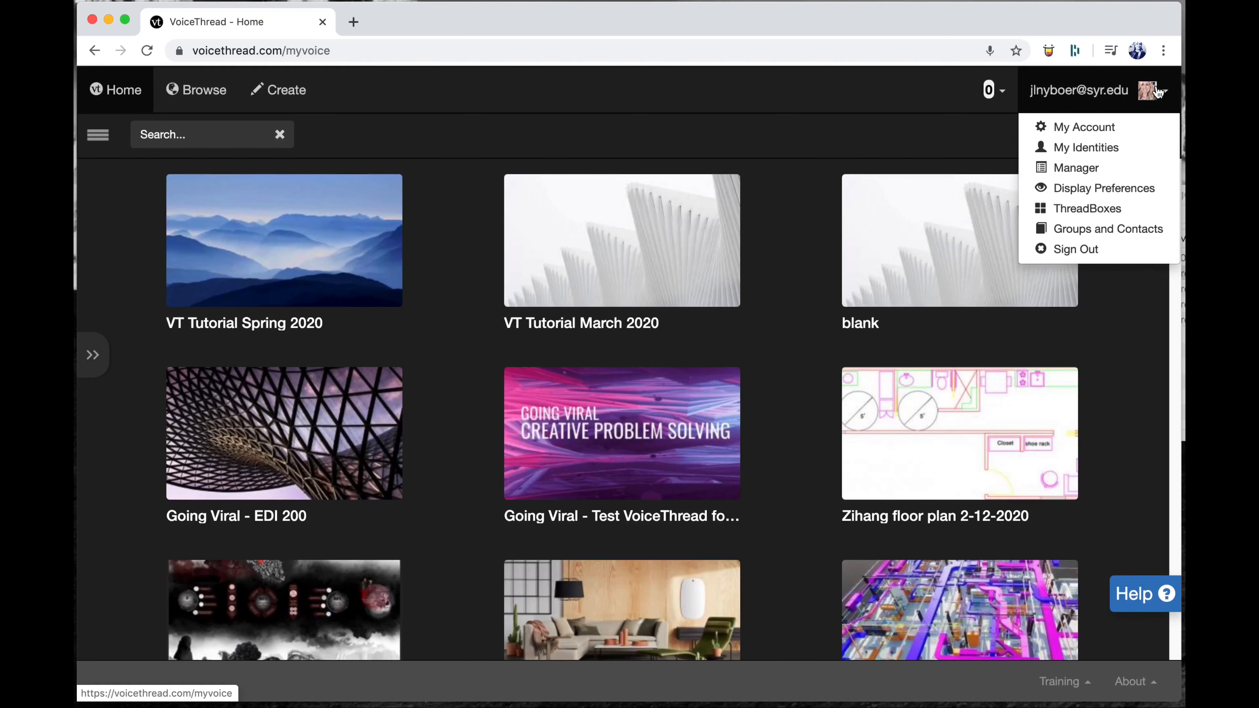
click(1092, 129)
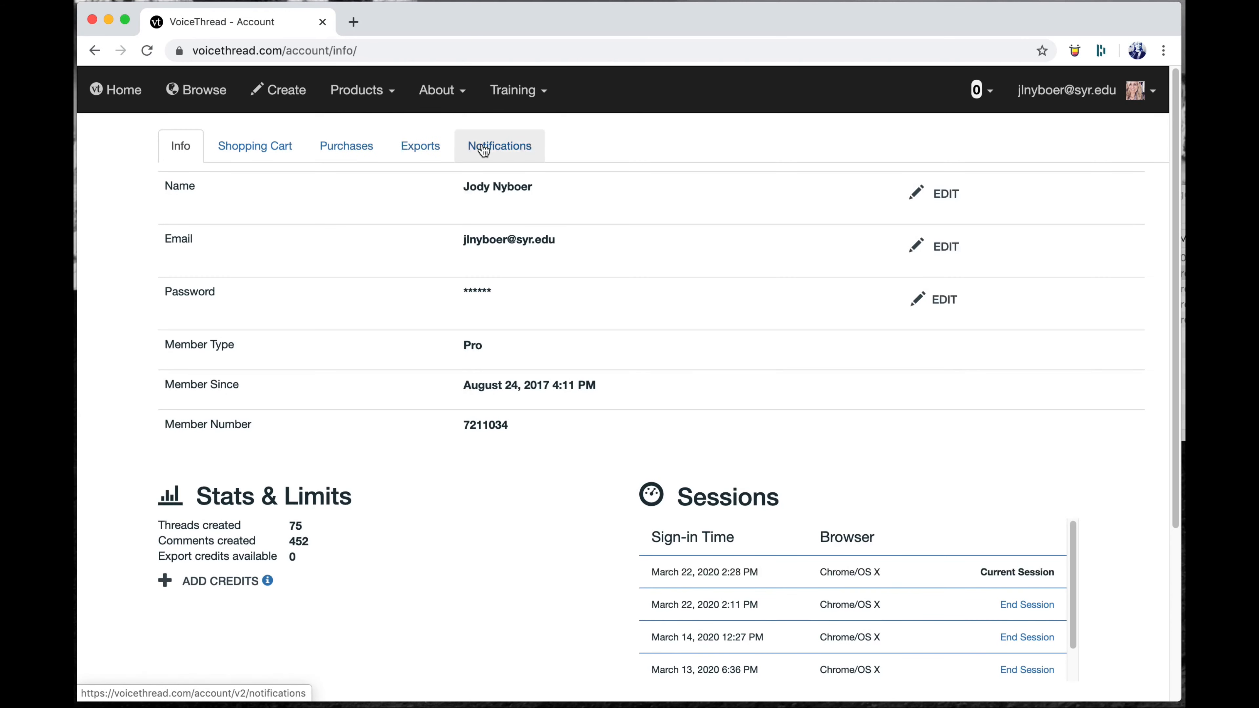
click(527, 143)
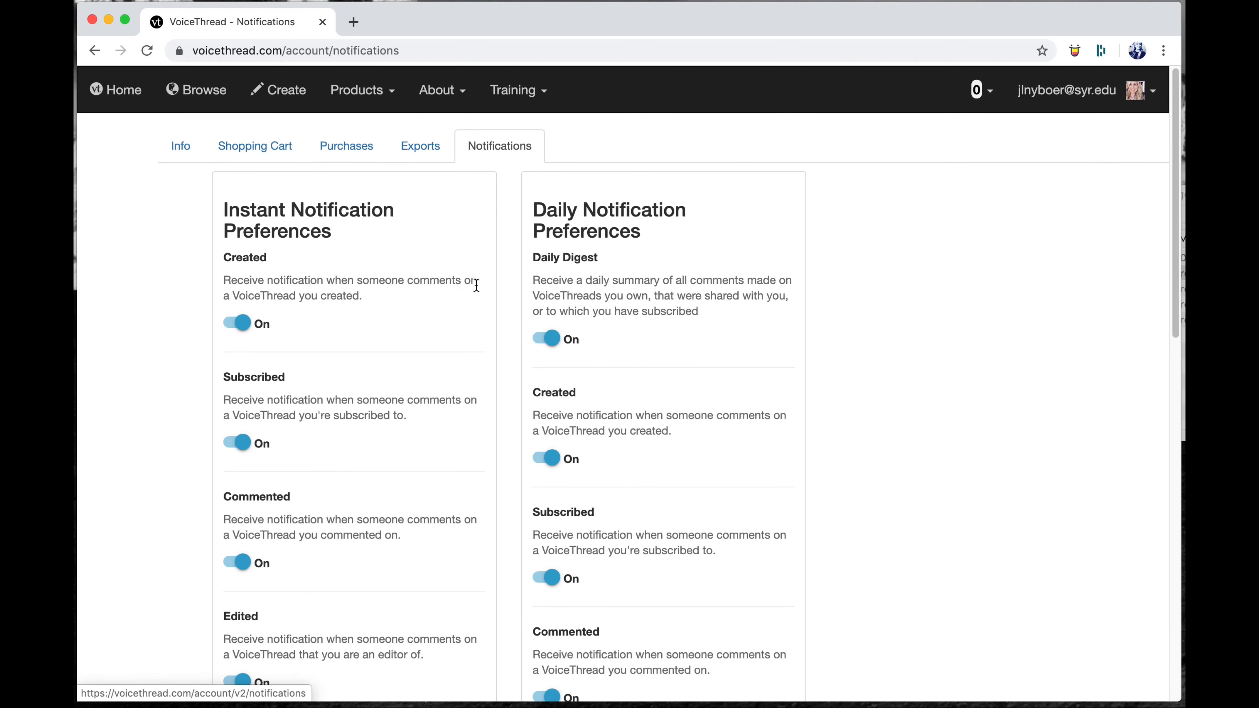
scroll(477, 290, down, 8)
scroll(477, 290, up, 8)
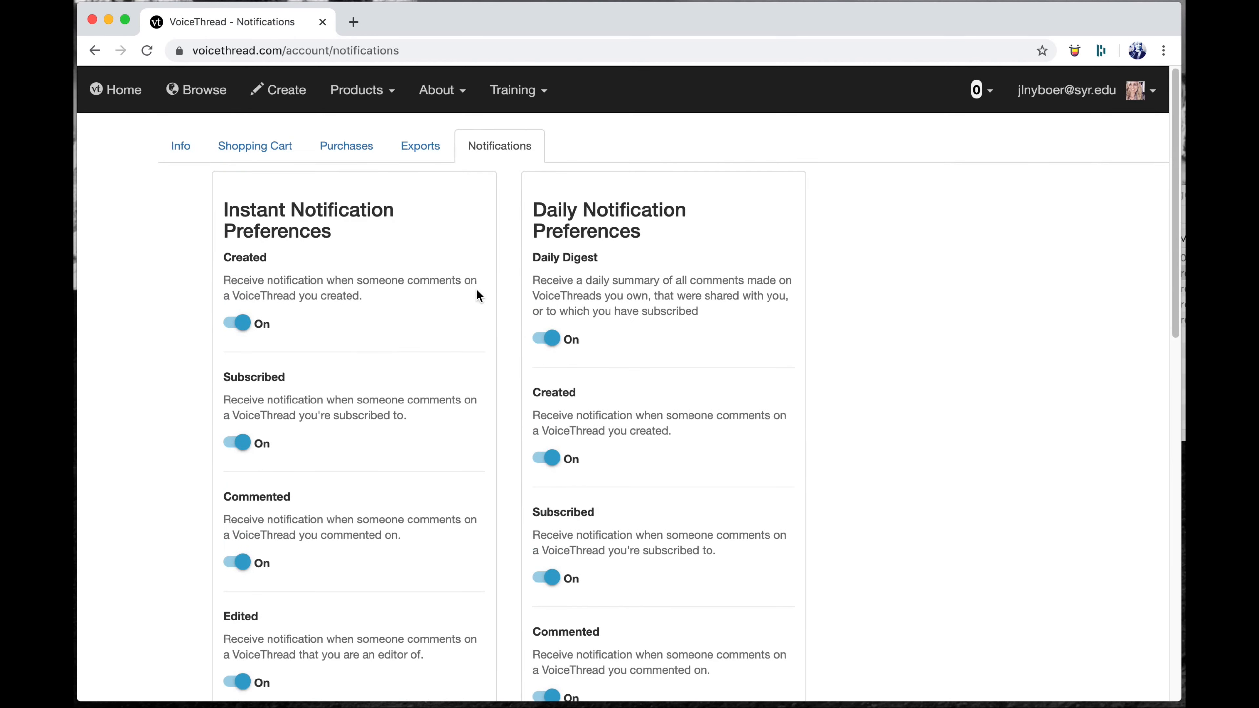
scroll(477, 290, down, 15)
scroll(476, 290, up, 15)
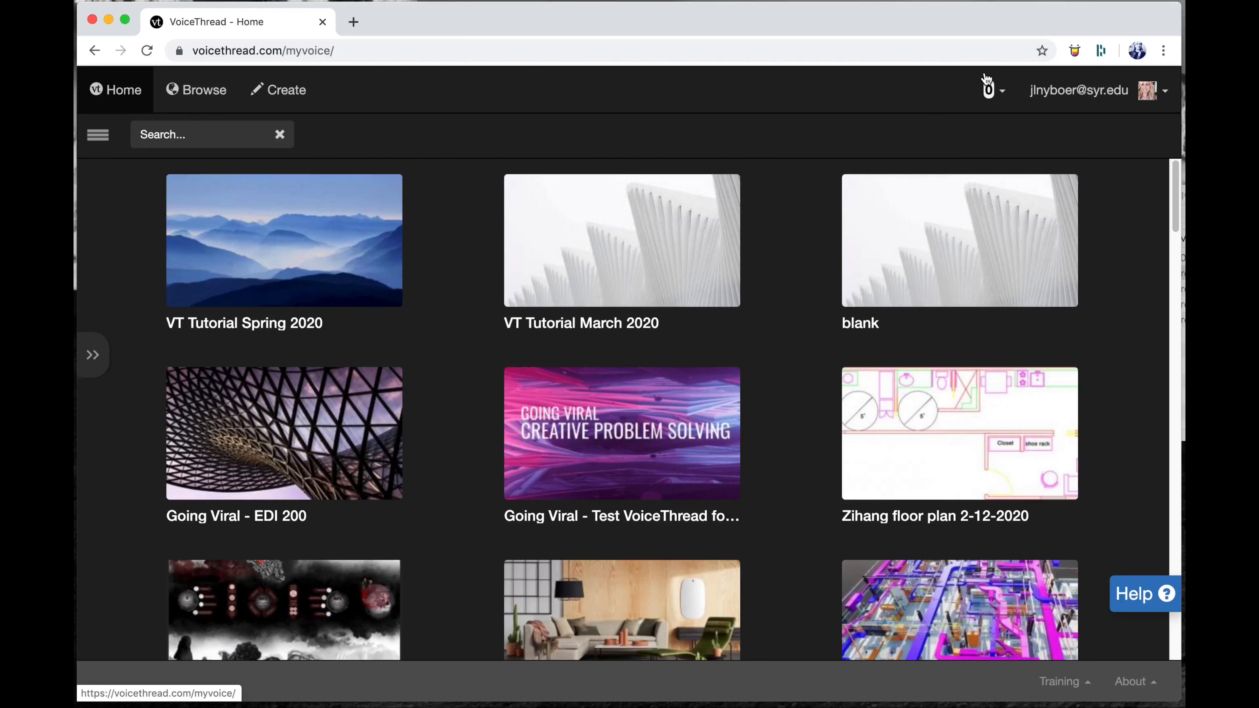
- Review the recent activity notifications on the home page and close the list
click(1002, 96)
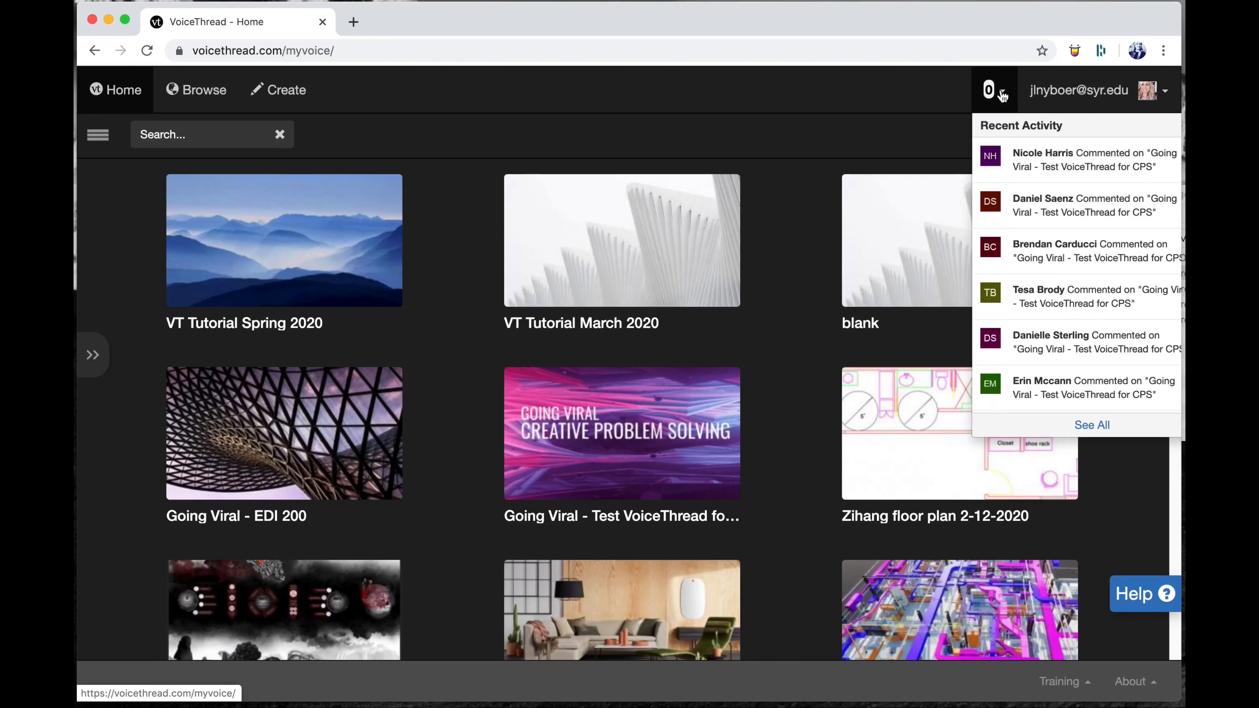
scroll(1011, 258, down, 3)
scroll(1011, 258, up, 3)
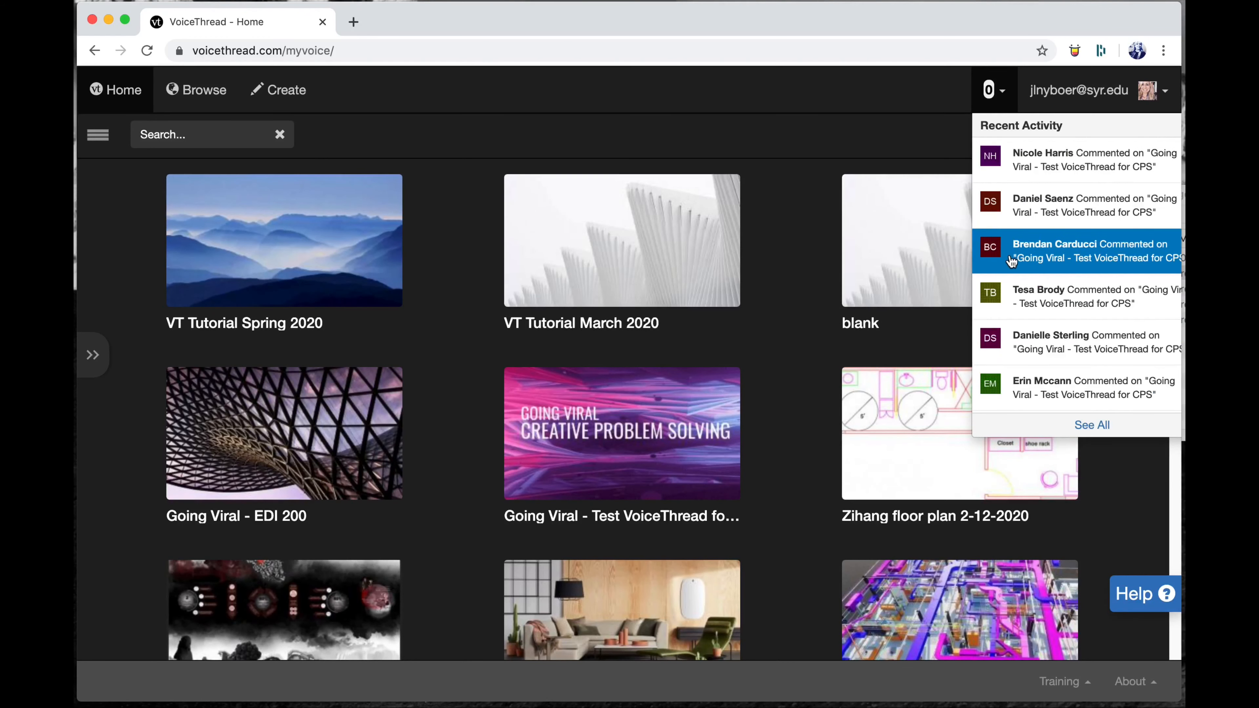
click(915, 131)
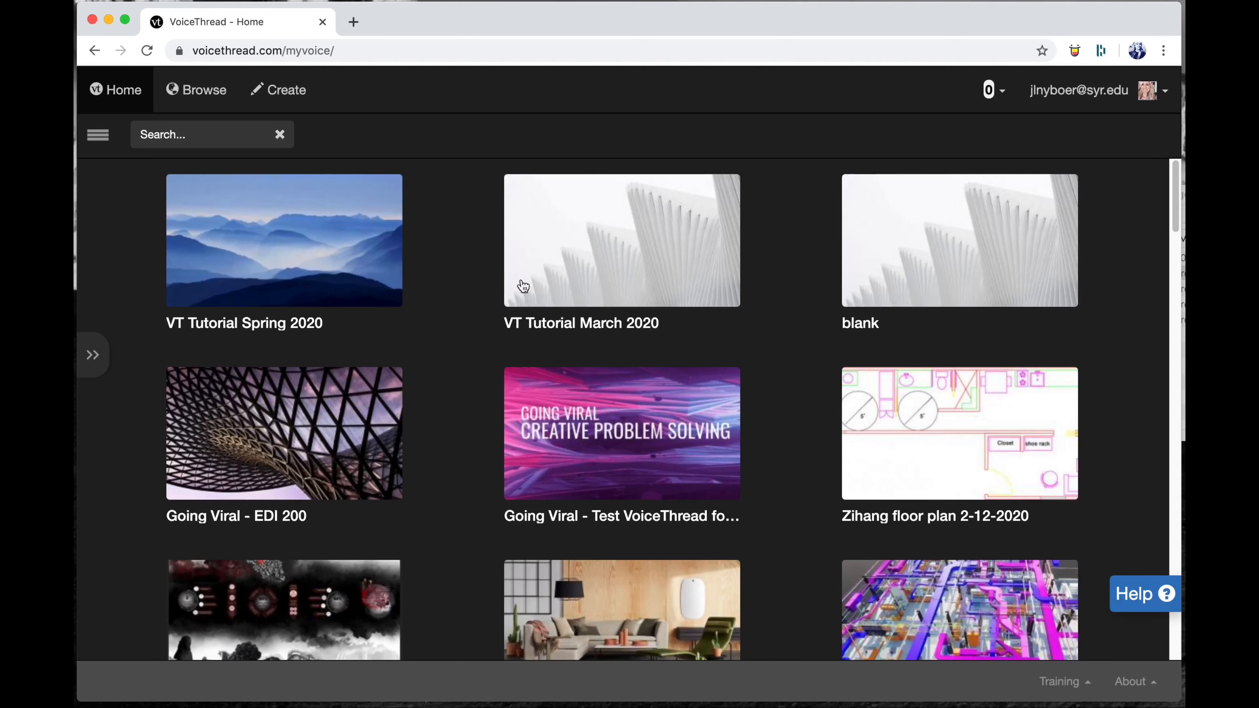
- Open a recent comment notification for "Going Viral - Test VoiceThread for CPS", briefly play its comments, pause, and return home
mouse_move(524, 286)
mouse_move(318, 233)
click(988, 89)
click(1025, 213)
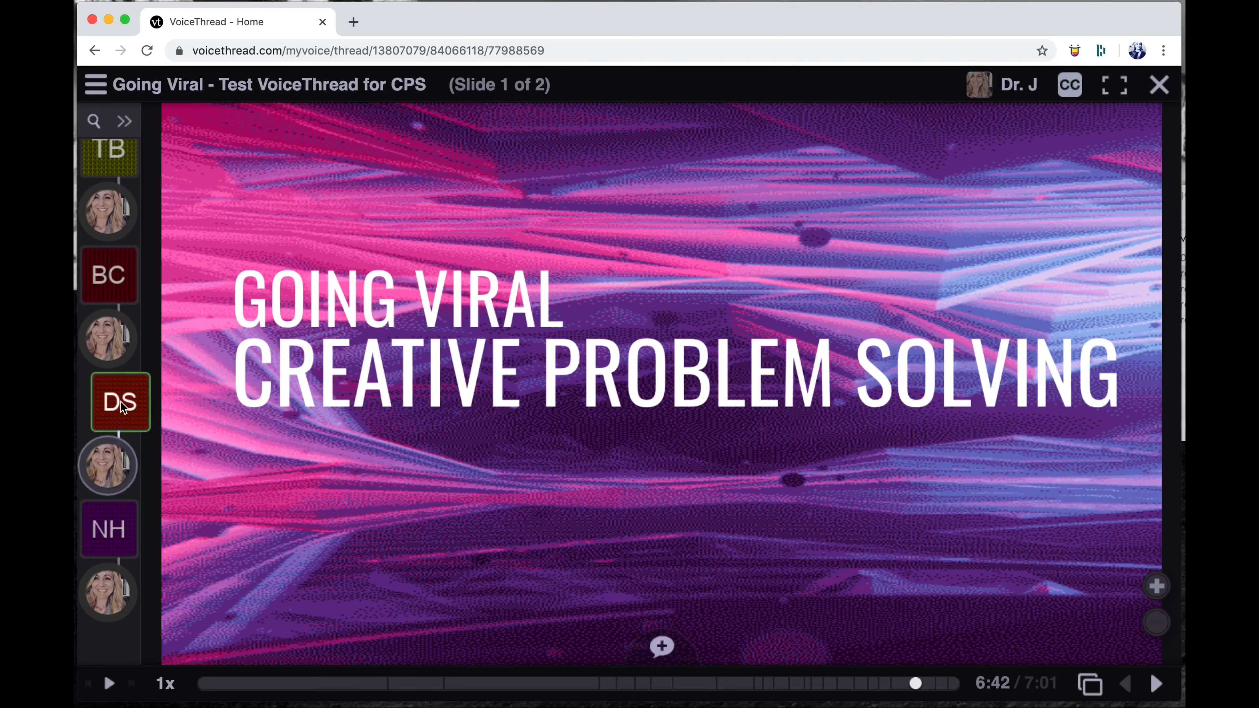
click(111, 685)
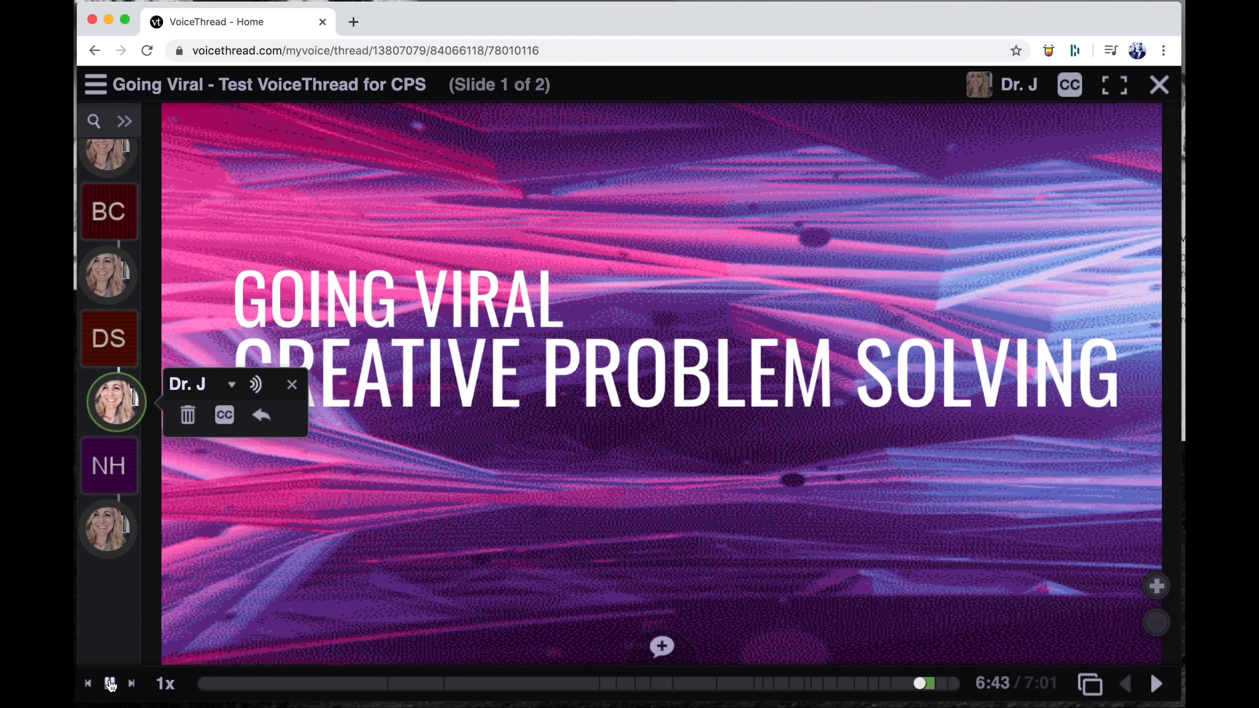
click(111, 685)
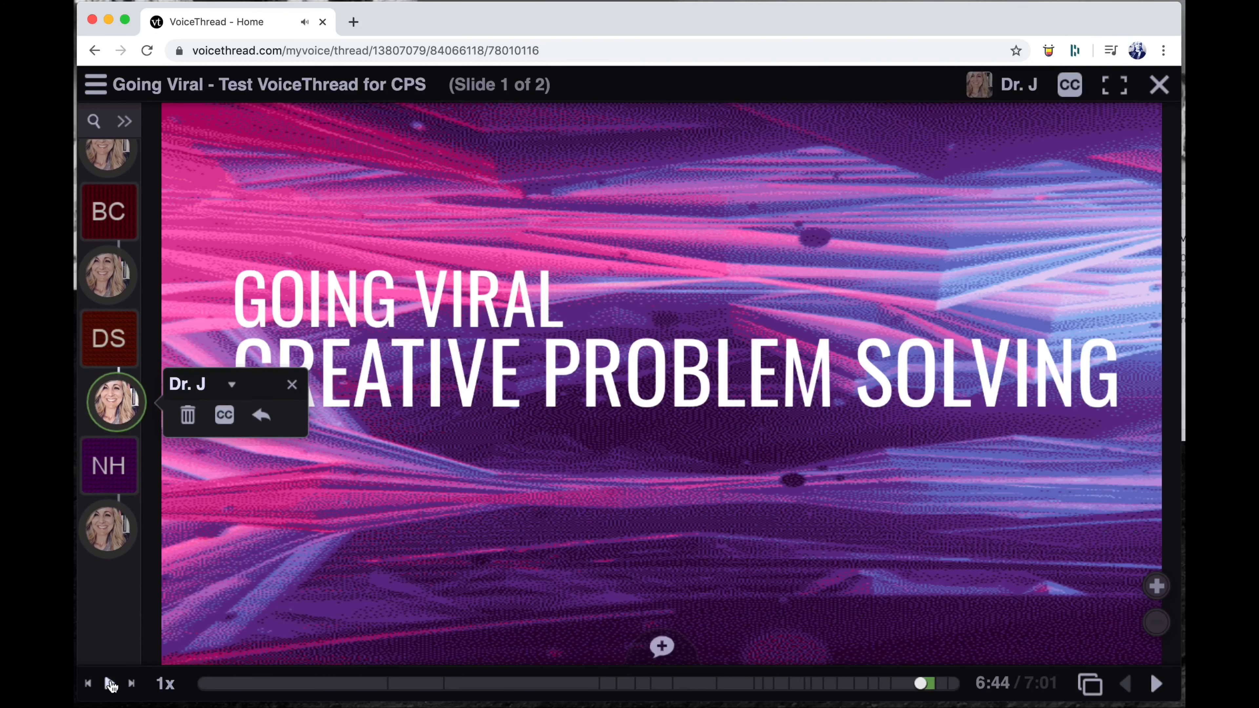
click(1162, 86)
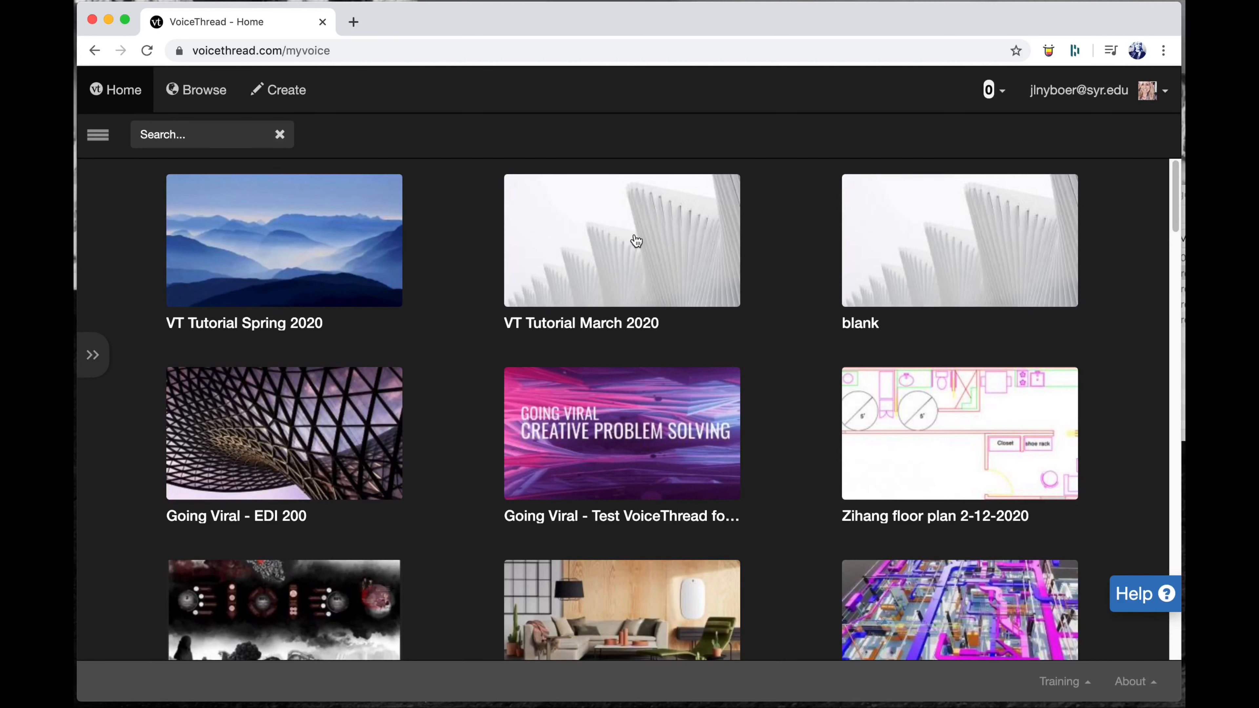
- Open the account's identities, examine the archive, edit and add options, and close the dialog
click(1165, 91)
click(1085, 147)
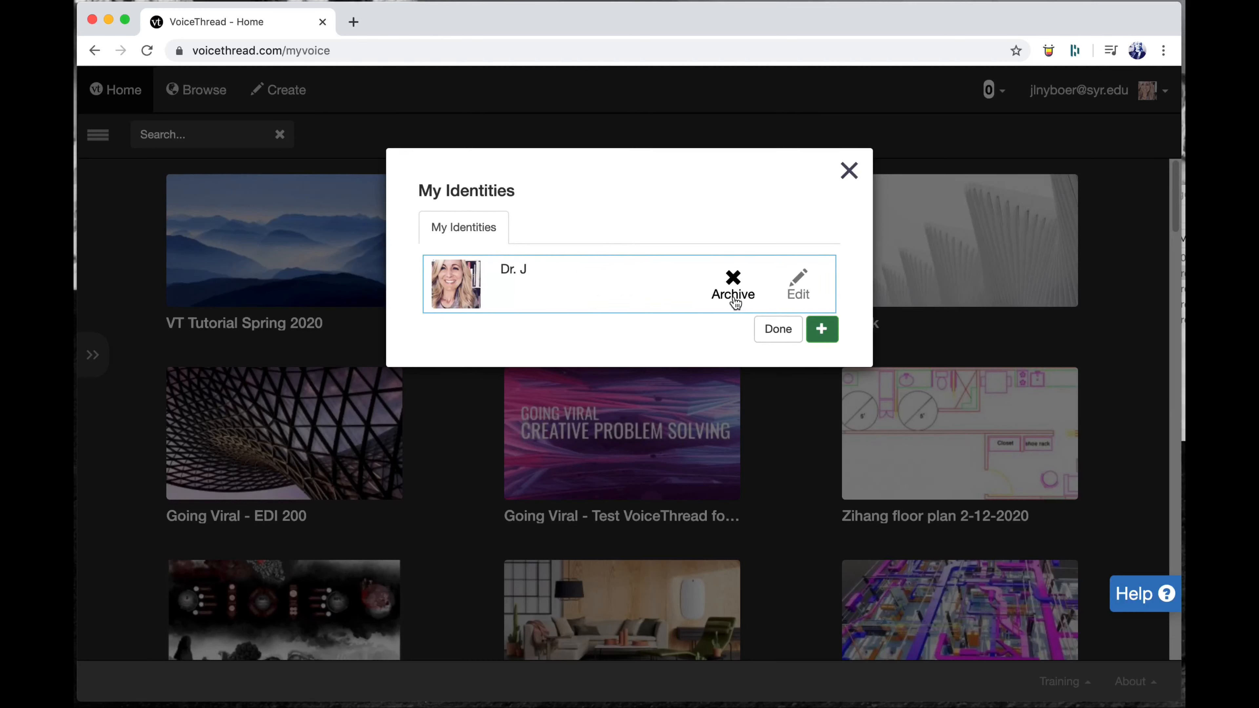
mouse_move(434, 270)
click(848, 171)
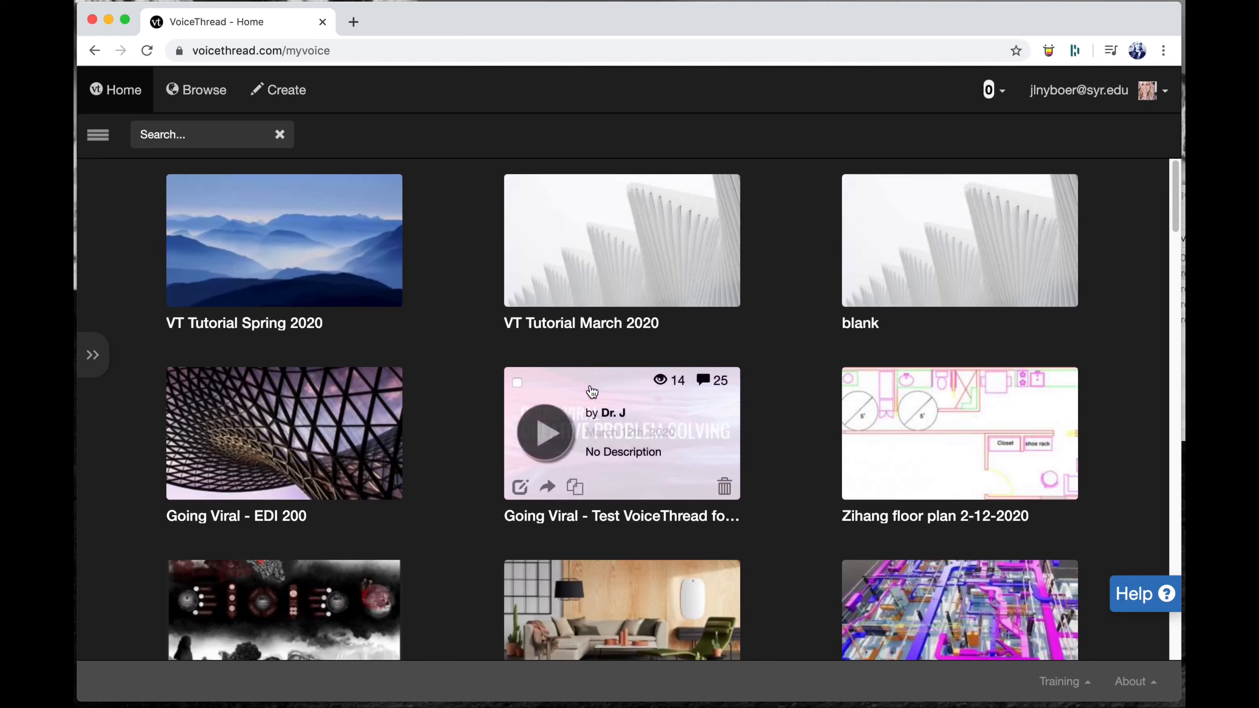
- Open "VT Tutorial Spring 2020", view the overview of all its slides, and close it to return home
click(387, 264)
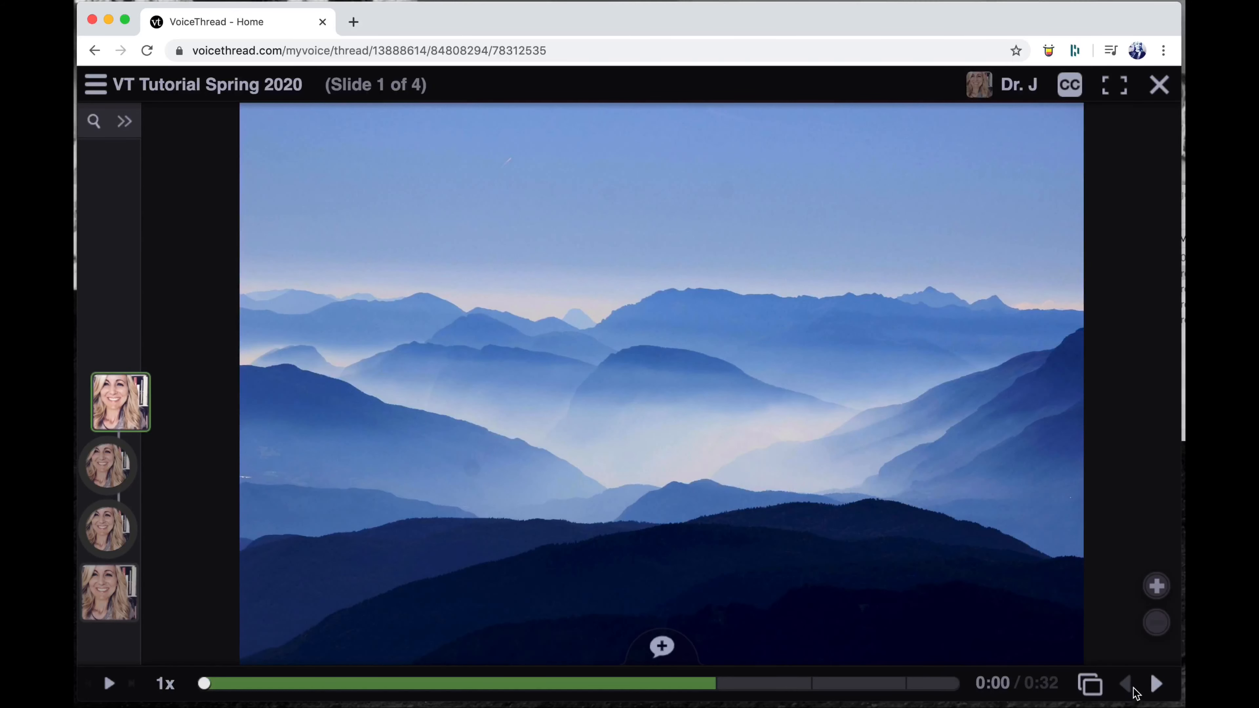
click(1092, 687)
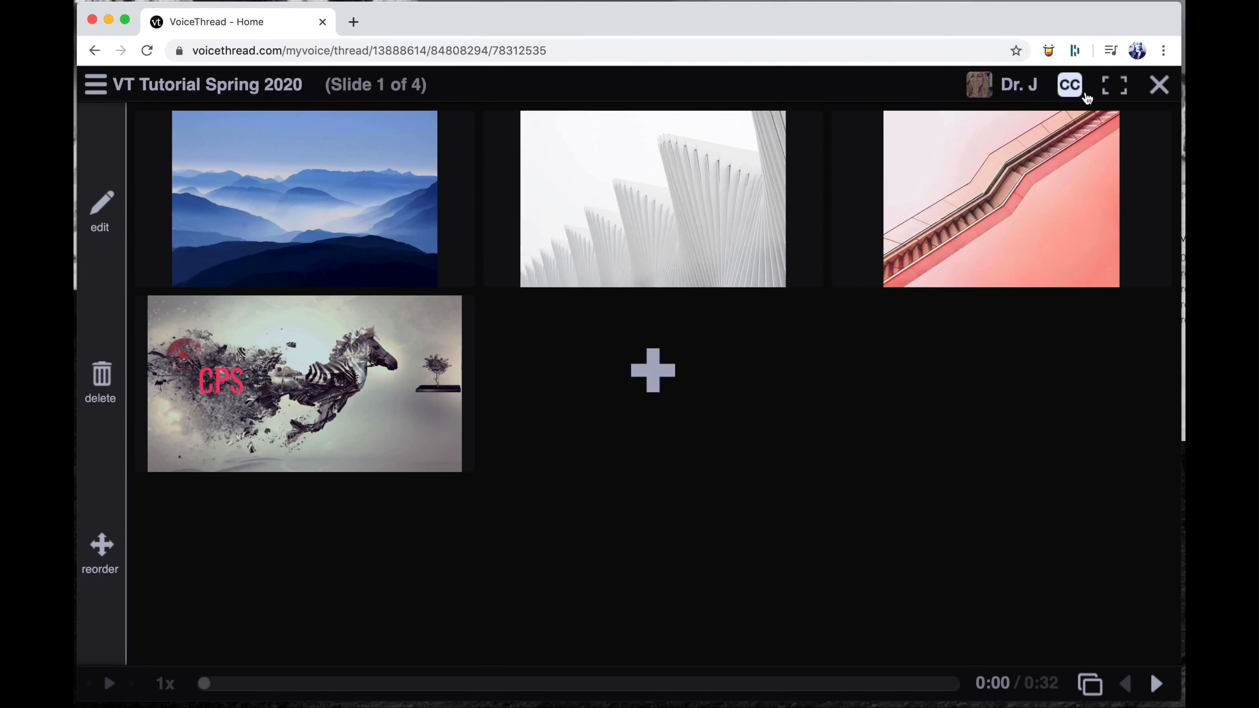
click(1158, 89)
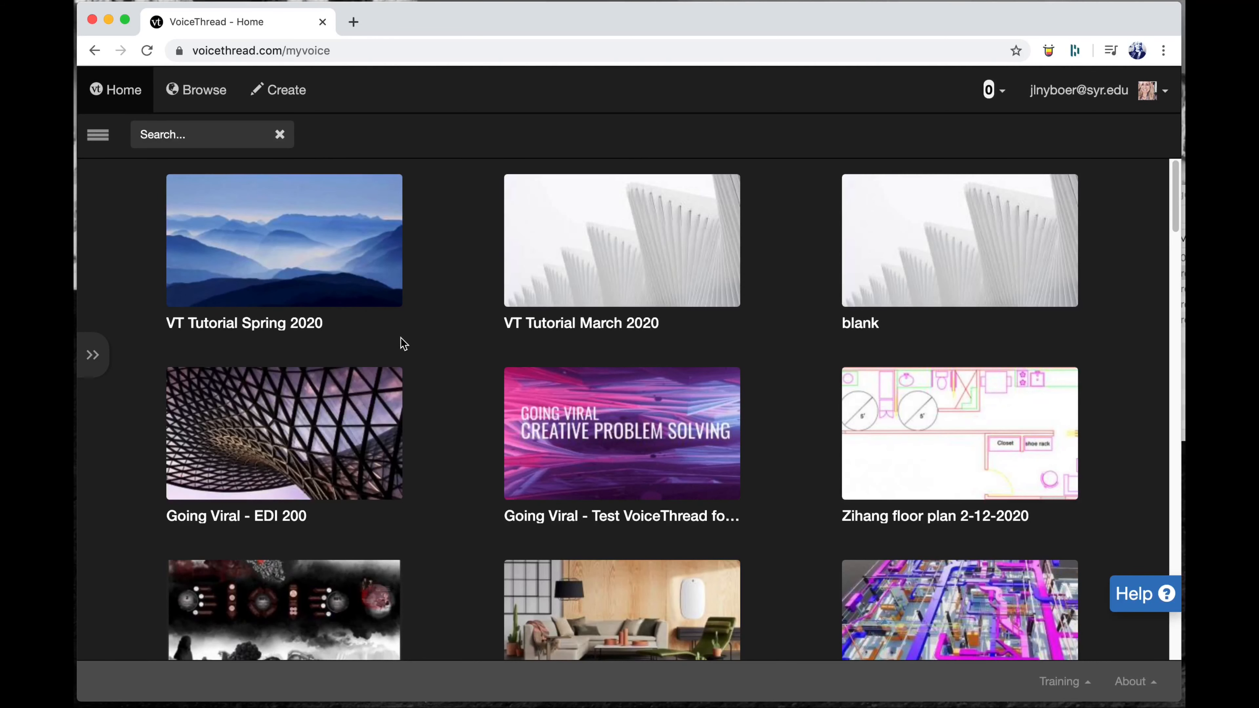
- Switch to the Syracuse University College of Visual and Performing Arts website and search its Faculty and Staff Directory for the instructor's surname
mouse_move(357, 335)
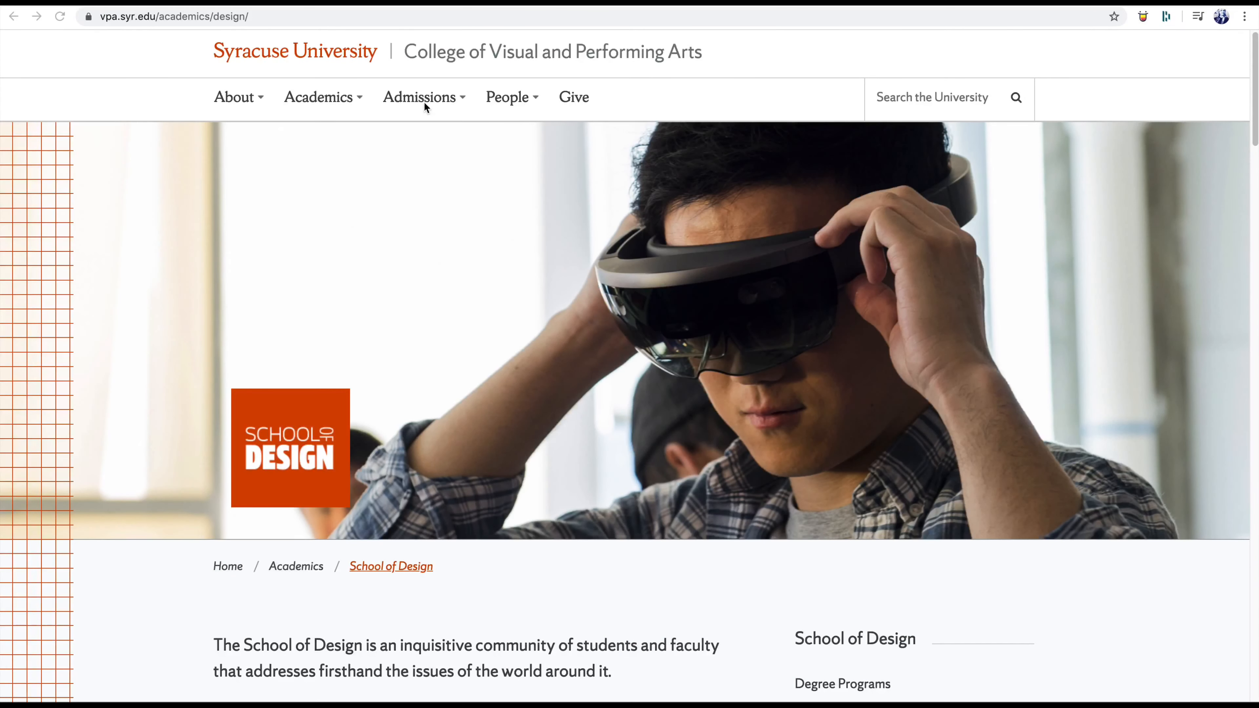
mouse_move(507, 97)
click(520, 147)
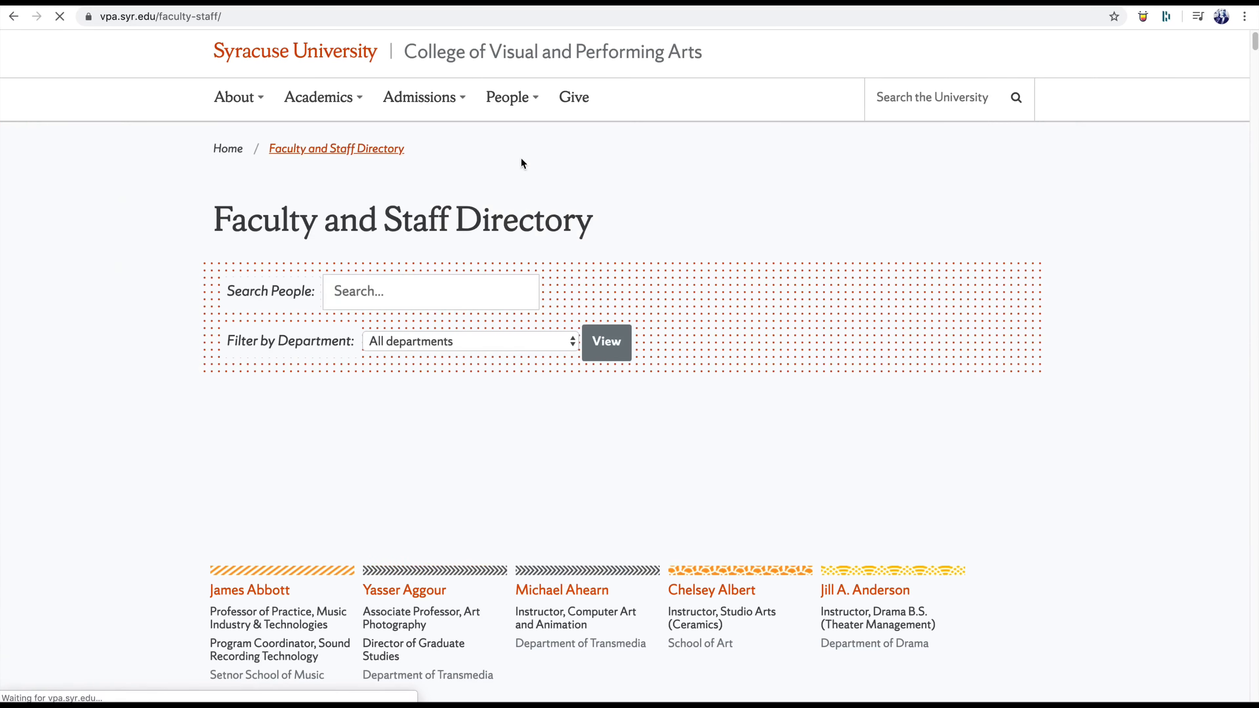
click(427, 292)
text(nyboer)
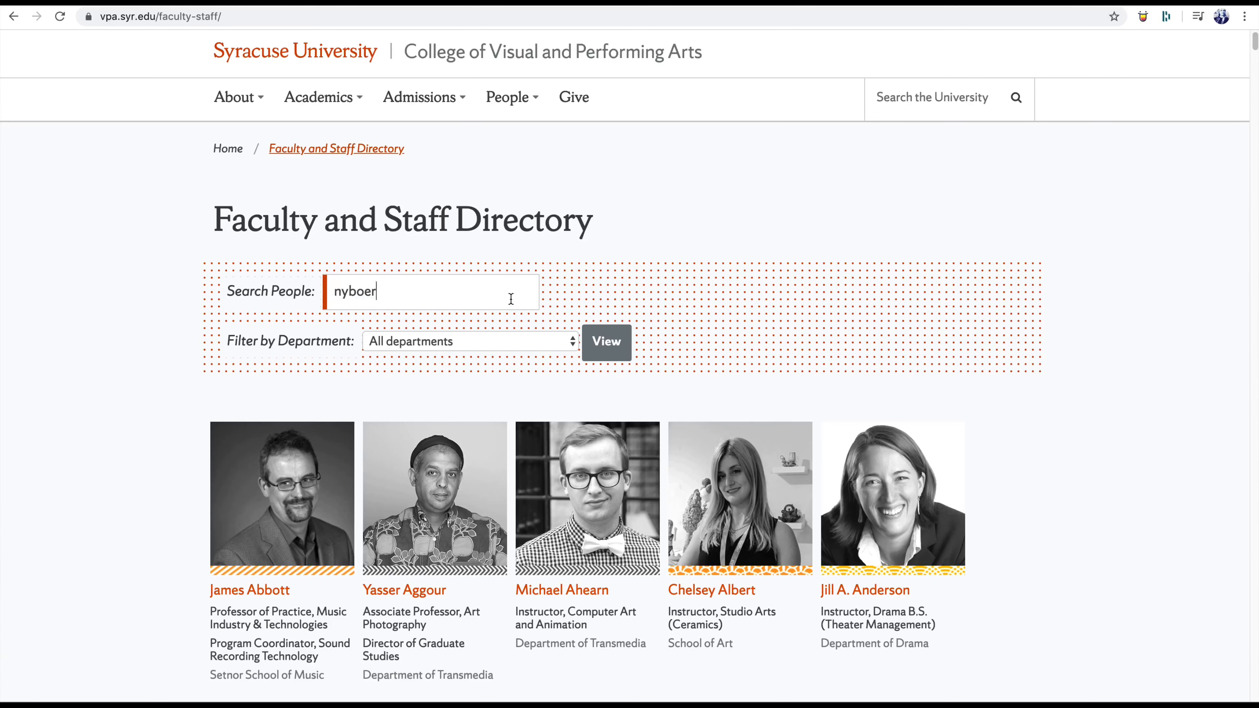
key(Return)
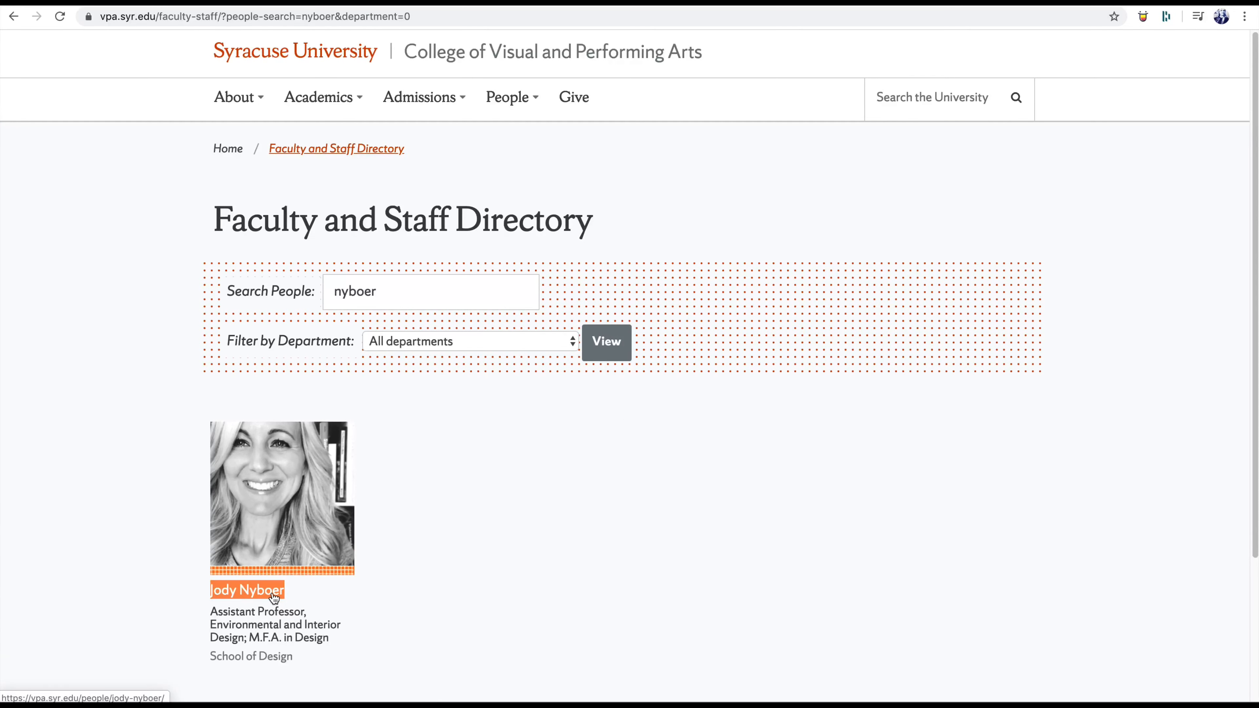
- Open the instructor's directory profile and follow the contact e-mail link on it
click(272, 591)
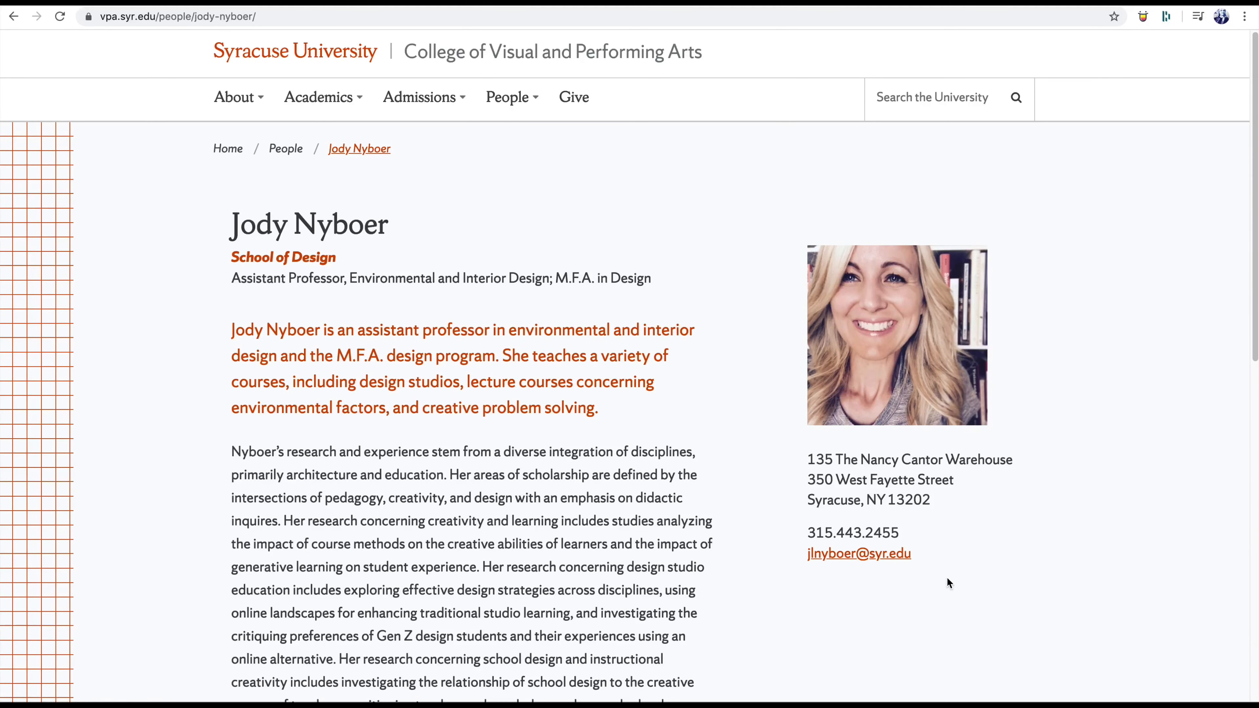
click(891, 554)
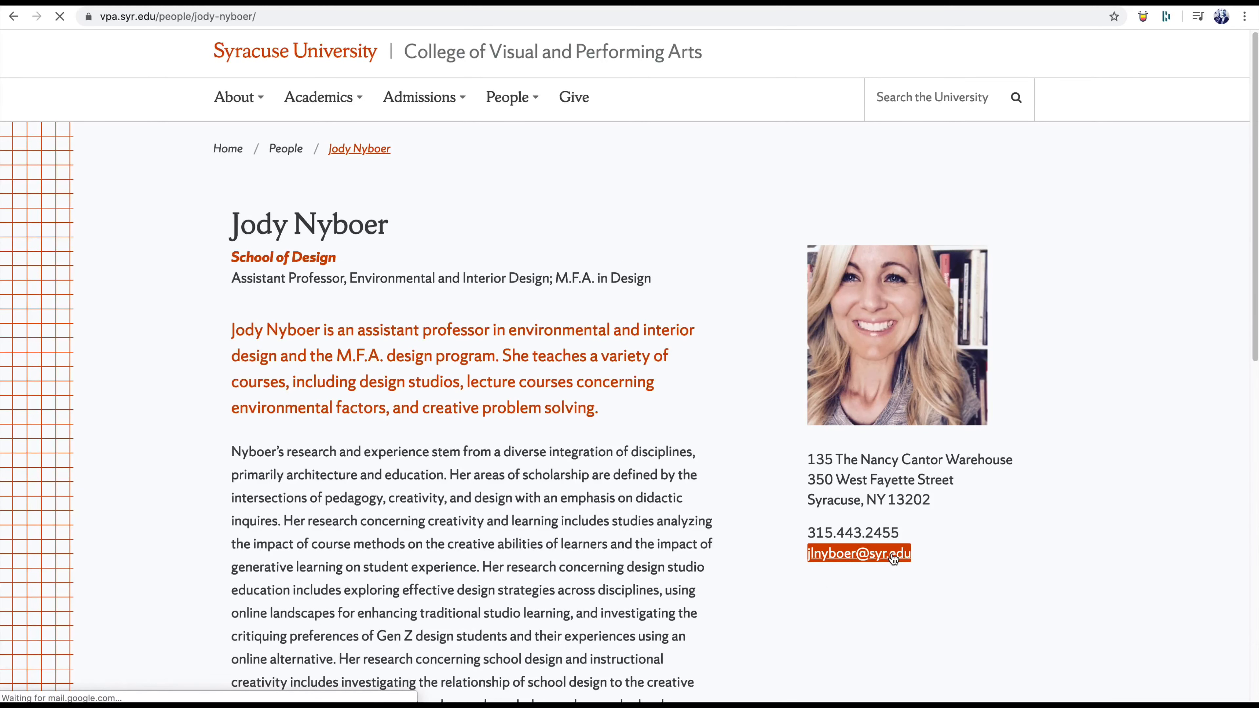